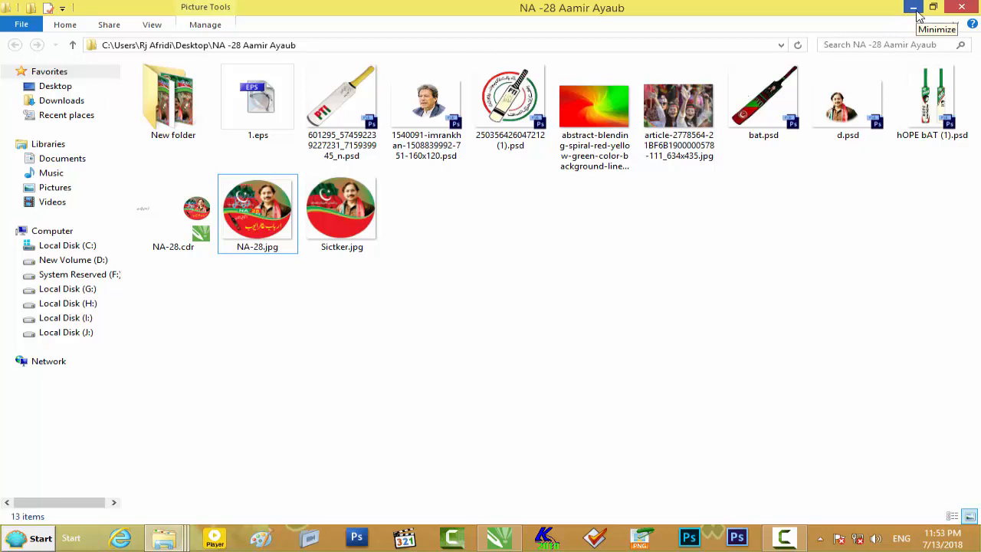
- Place the NA-28.jpg sticker image over the page's upper left area and draw a circle about 5.51 by 5.40 inches beside it
drag(292, 225, 452, 214)
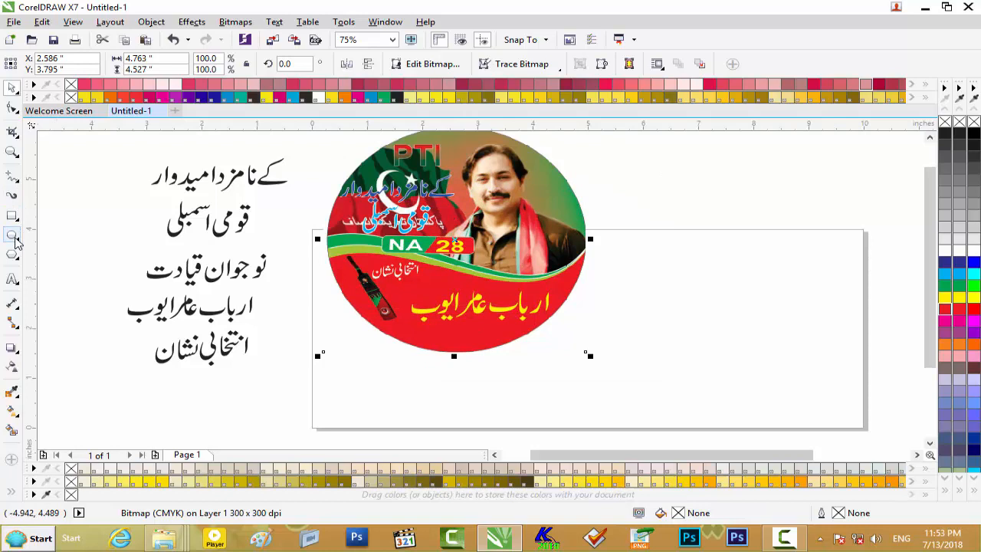
click(13, 237)
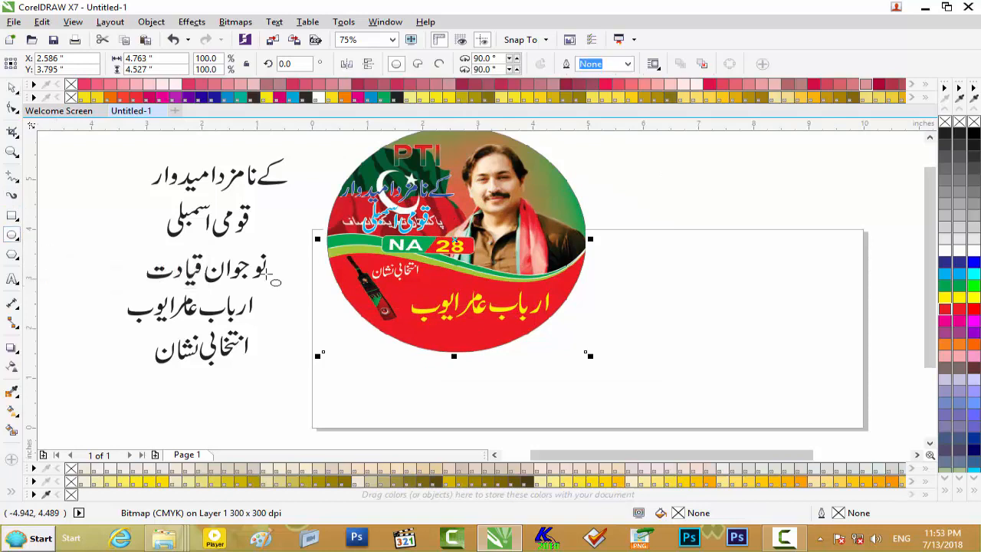
mouse_move(792, 247)
mouse_down()
mouse_move(621, 366)
mouse_move(575, 440)
mouse_move(525, 447)
mouse_move(503, 439)
mouse_move(504, 447)
mouse_move(469, 432)
mouse_move(485, 429)
mouse_up()
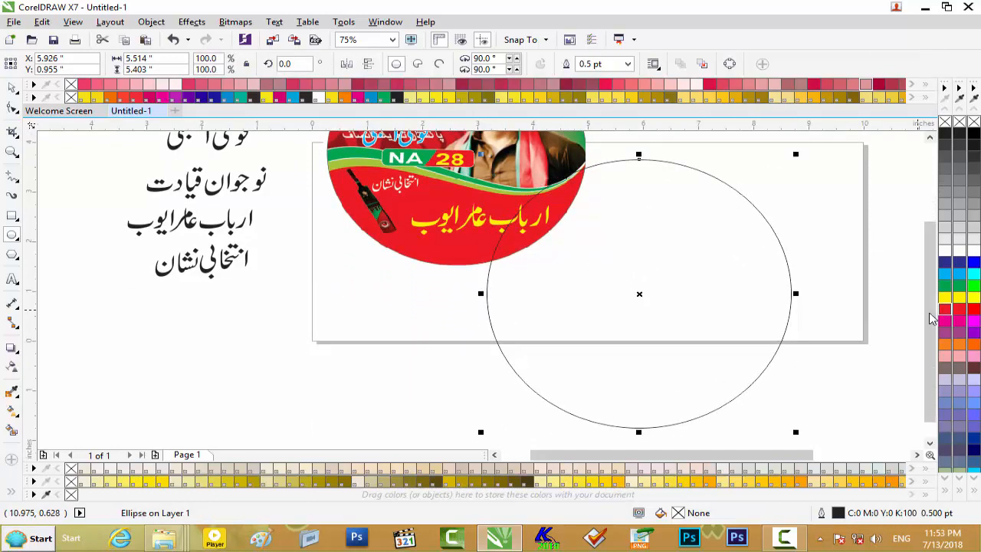
- Scale the reference sticker image to 65% and move it above the page's upper left area
scroll(795, 197, up, 3)
click(13, 89)
drag(454, 201, 580, 278)
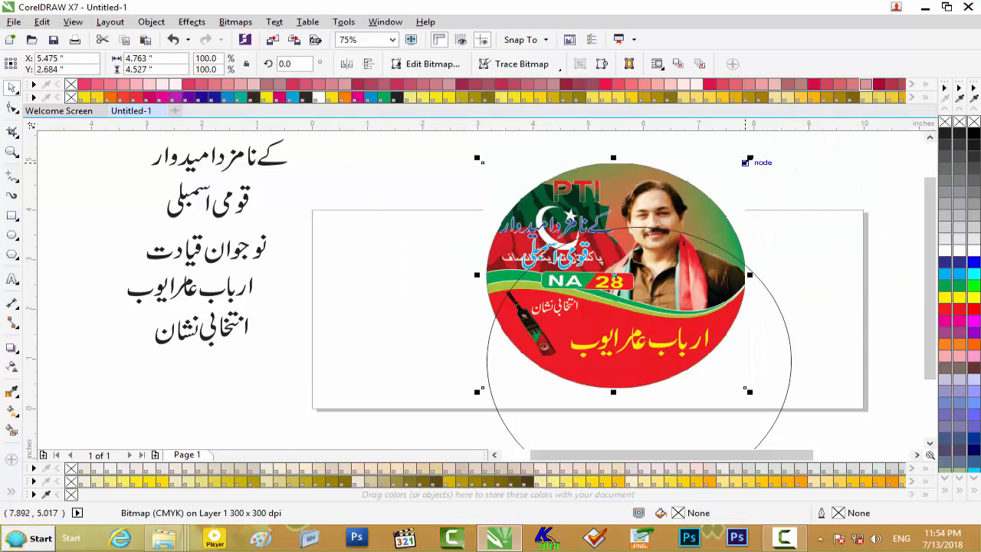
drag(749, 162, 721, 199)
mouse_move(631, 261)
mouse_down()
mouse_move(581, 175)
mouse_move(637, 272)
mouse_up()
drag(609, 209, 462, 142)
- Move the large circle to the right side of the page and delete the reference sticker image
drag(676, 289, 737, 207)
click(596, 175)
click(567, 172)
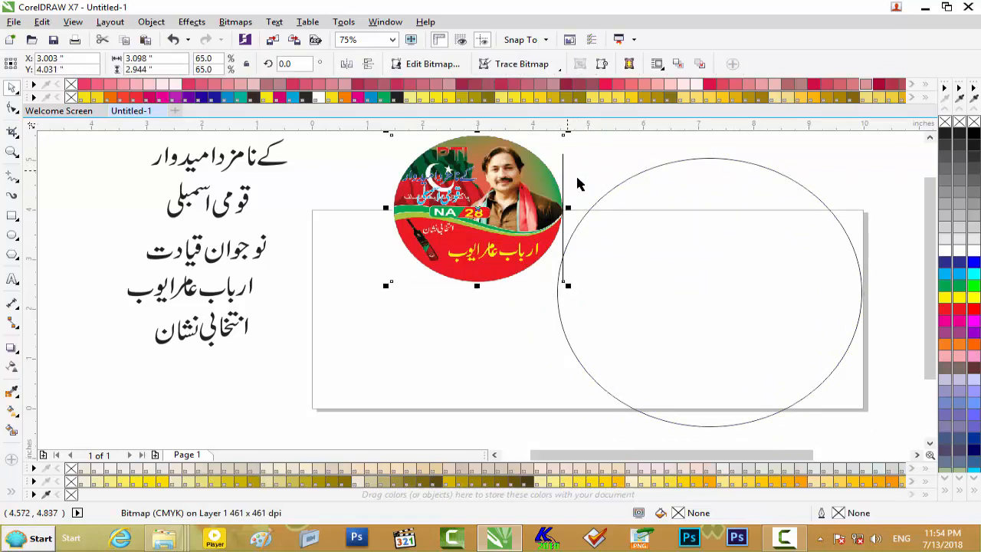
key(Delete)
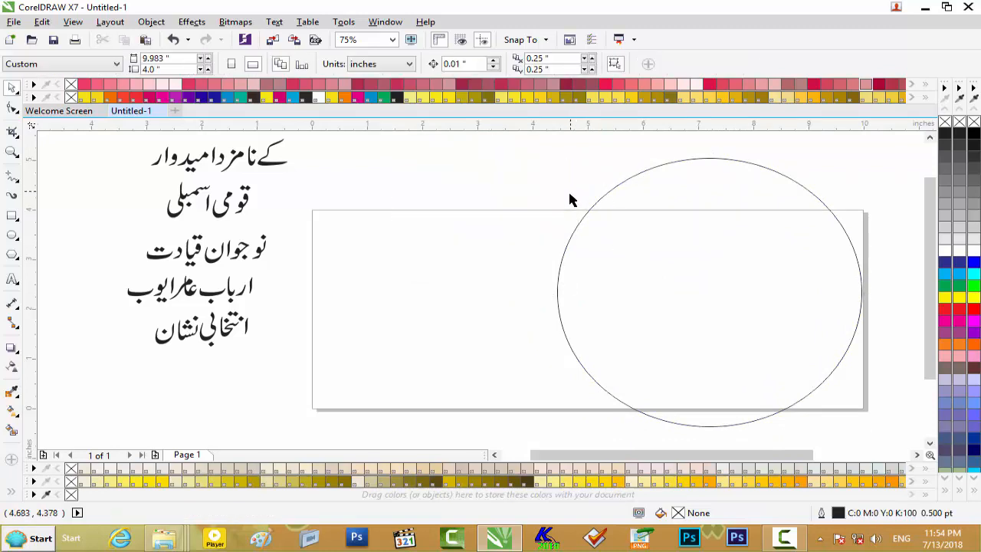
- Bring the NA-28.jpg sticker image in again and shrink it to a small reference at the page's upper edge
click(925, 7)
drag(285, 263, 455, 302)
drag(585, 177, 502, 249)
drag(430, 297, 451, 215)
drag(522, 169, 488, 213)
drag(422, 239, 461, 178)
- Move the circle back toward the page's centre and draw a rectangle about 6.43 by 2.72 inches across its lower half
drag(685, 240, 599, 260)
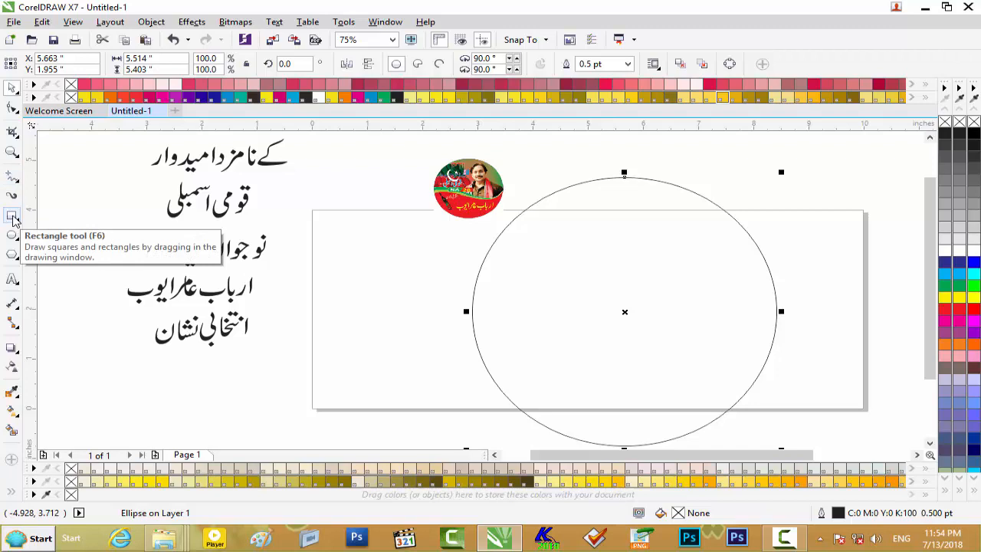
click(12, 219)
drag(453, 332, 811, 424)
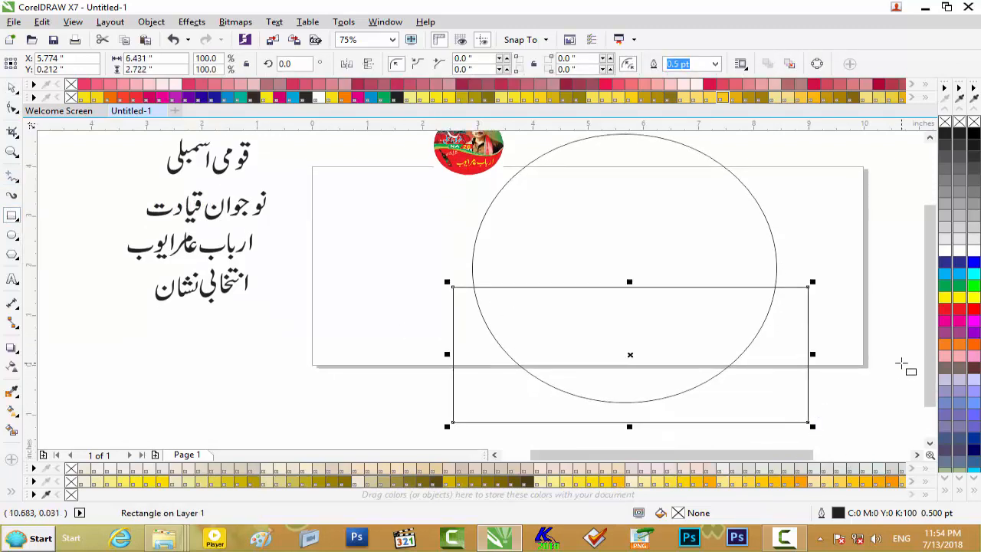
scroll(924, 341, up, 2)
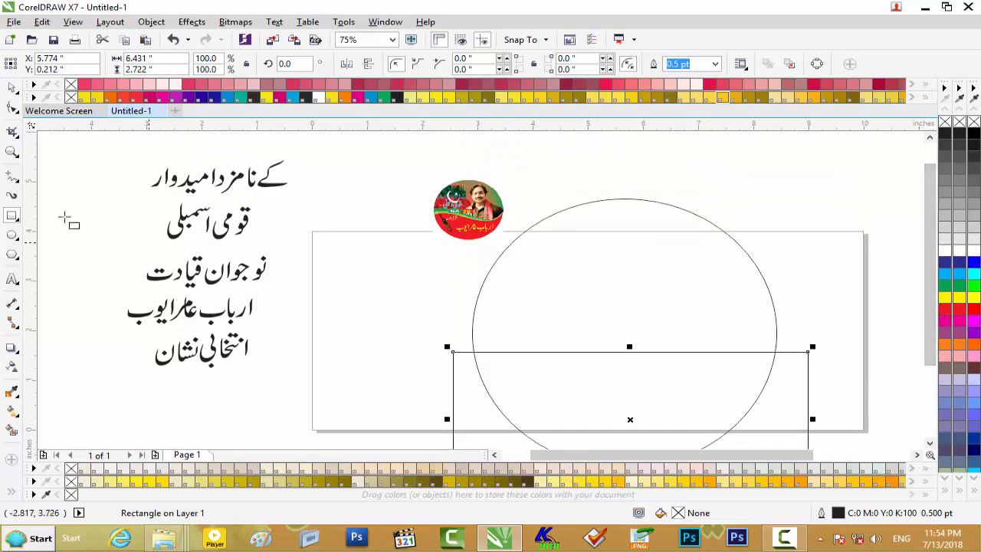
- Convert the rectangle to curves and turn its straight top edge into an editable curve
click(12, 109)
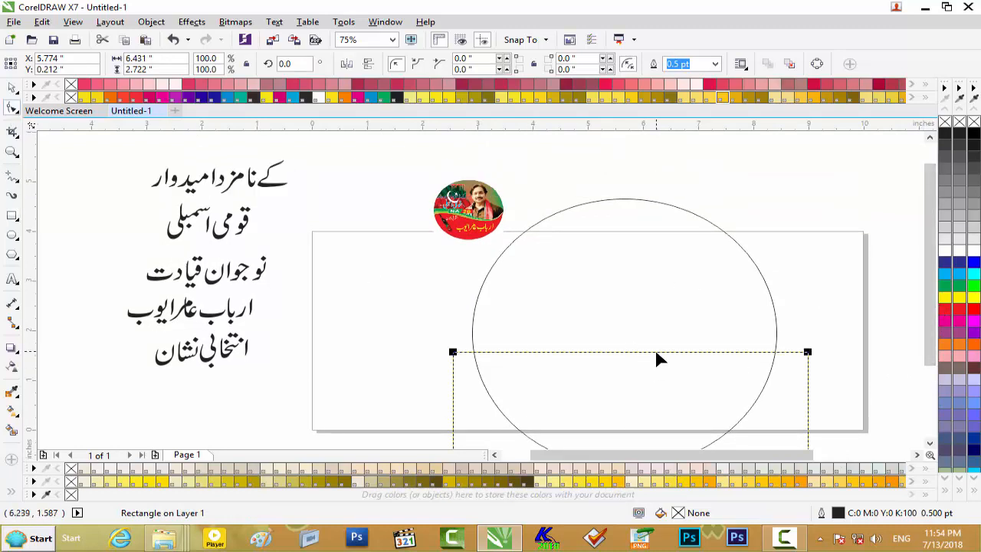
right_click(659, 357)
click(715, 209)
click(650, 354)
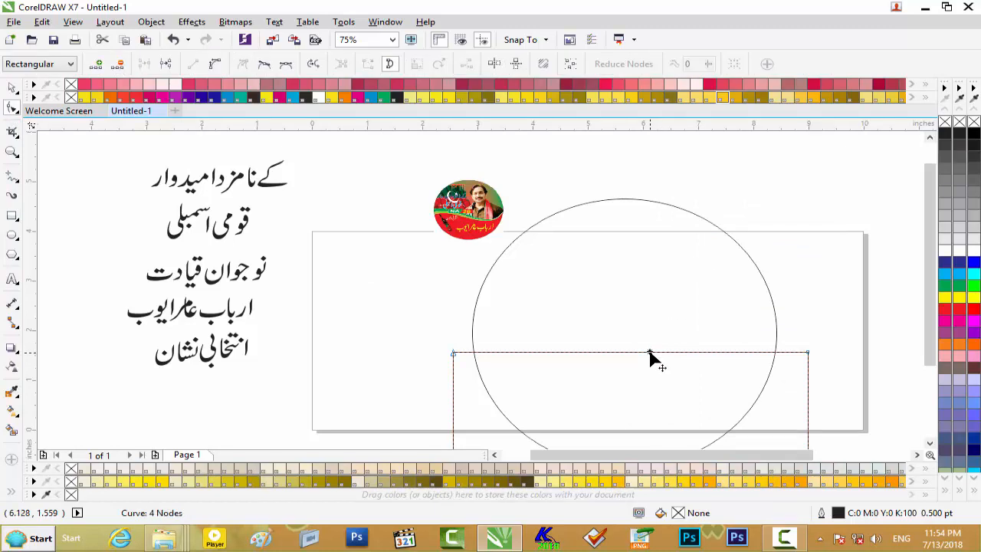
right_click(650, 356)
click(686, 169)
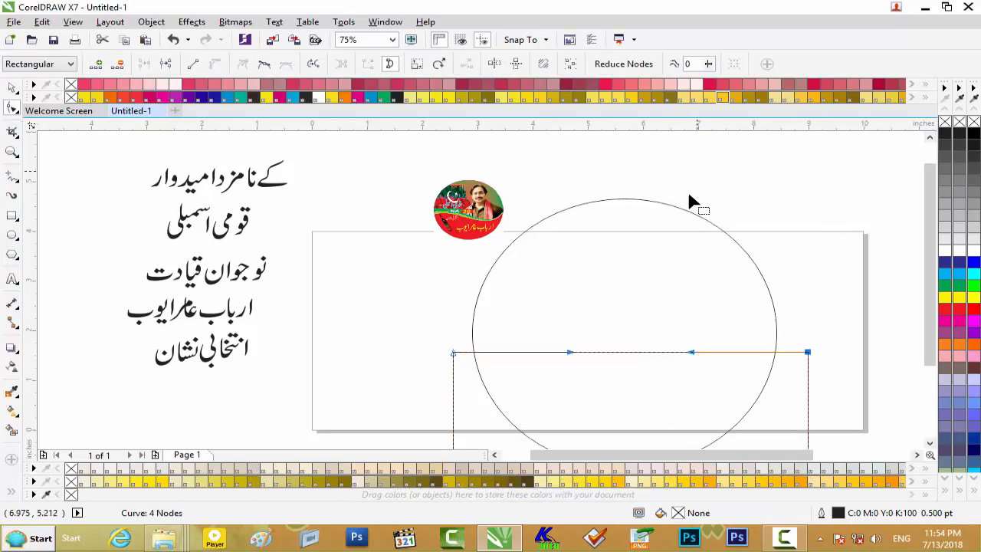
- Shape the rectangle's top edge into an S-shaped wave, pulling its upper right corner up and inward to the circle's edge
drag(694, 360, 755, 389)
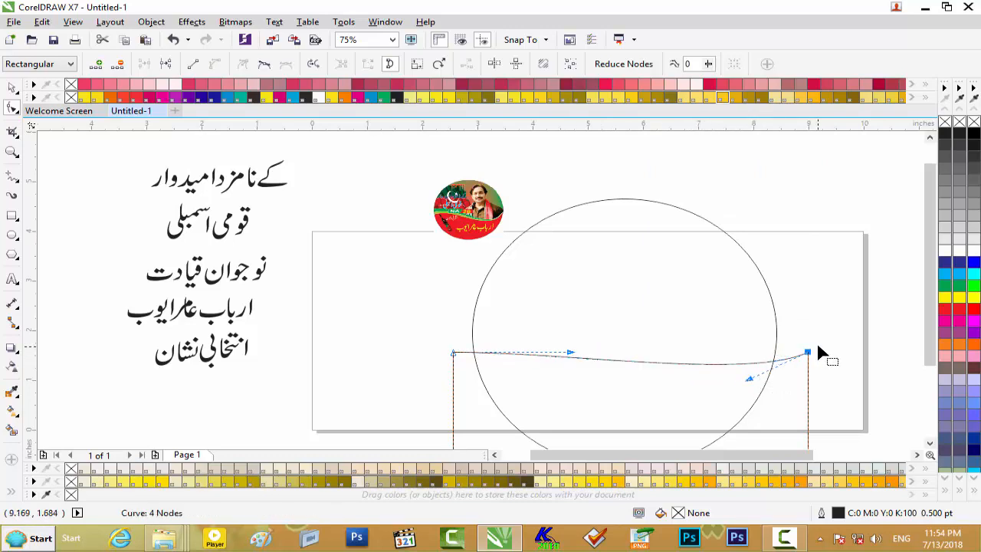
drag(809, 345, 786, 328)
drag(728, 355, 731, 397)
drag(570, 352, 544, 305)
drag(732, 397, 734, 412)
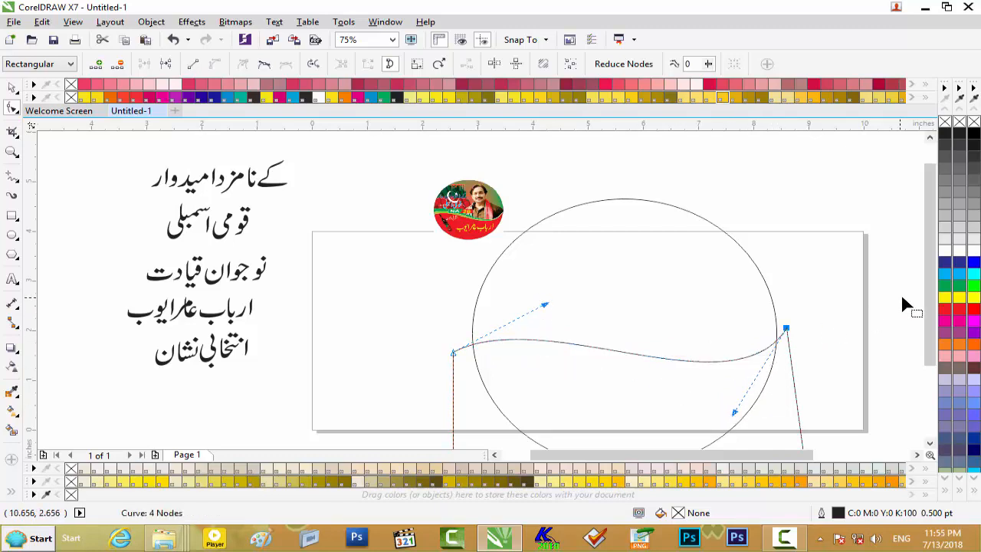
scroll(928, 308, down, 2)
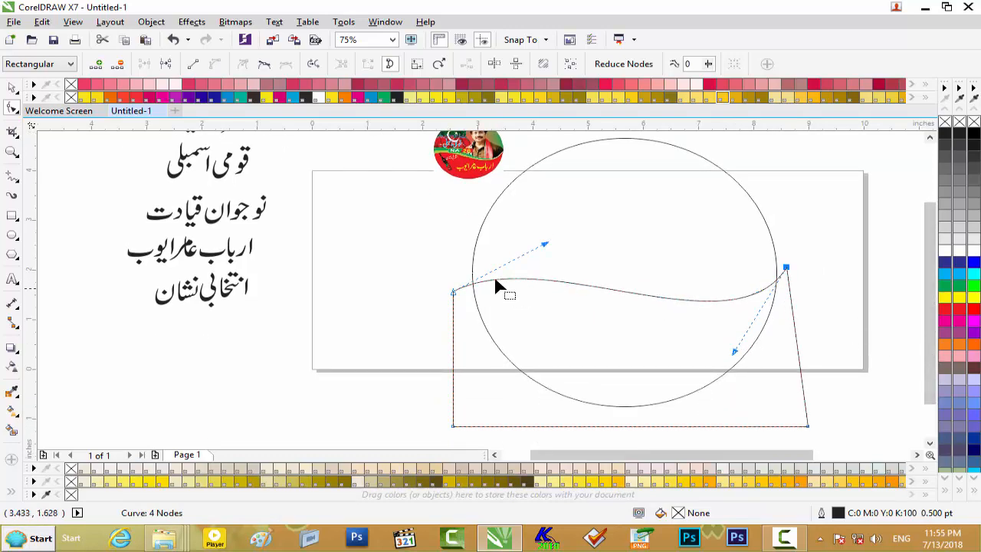
- Fill the wavy shape with red (C0 M100 Y100 K0) and remove its outline
click(11, 88)
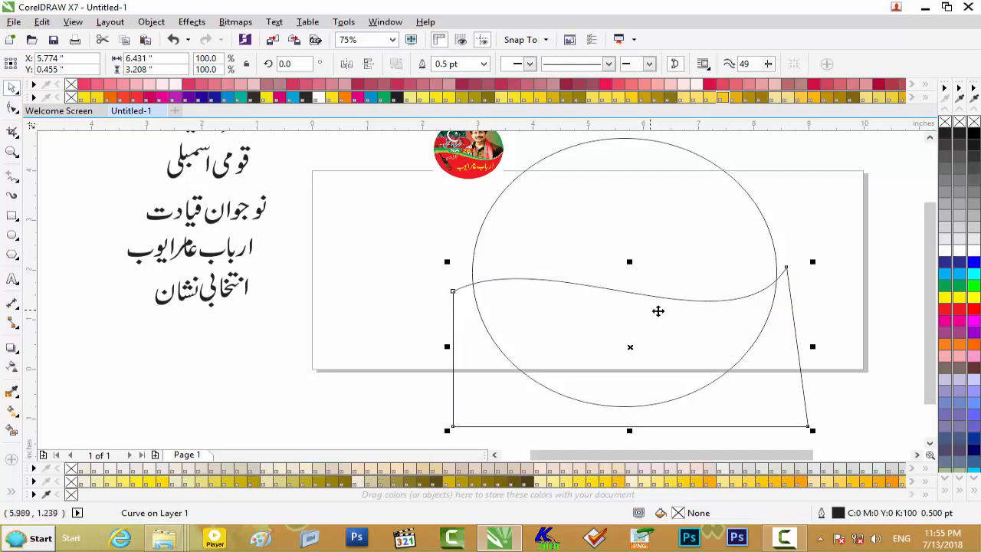
scroll(656, 311, up, 1)
scroll(657, 311, down, 1)
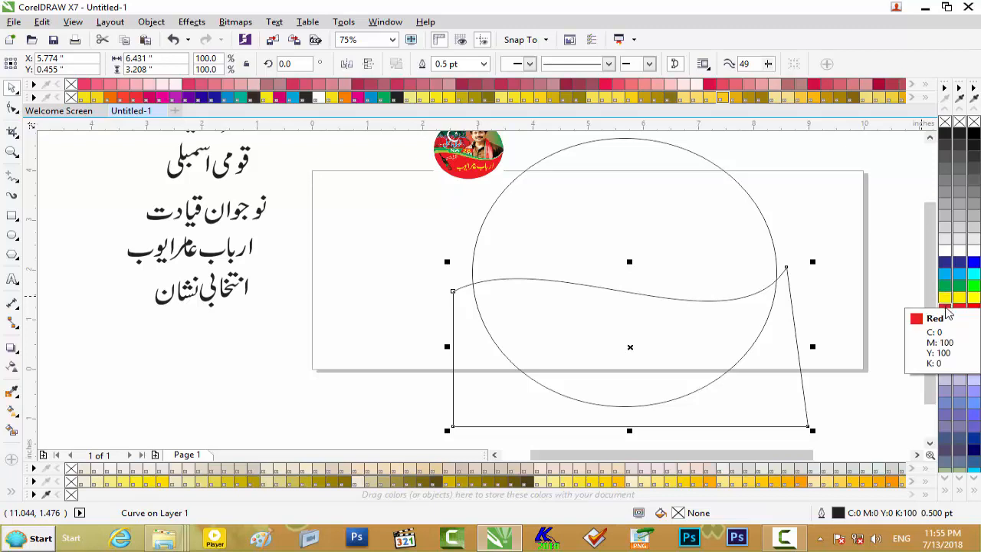
click(947, 312)
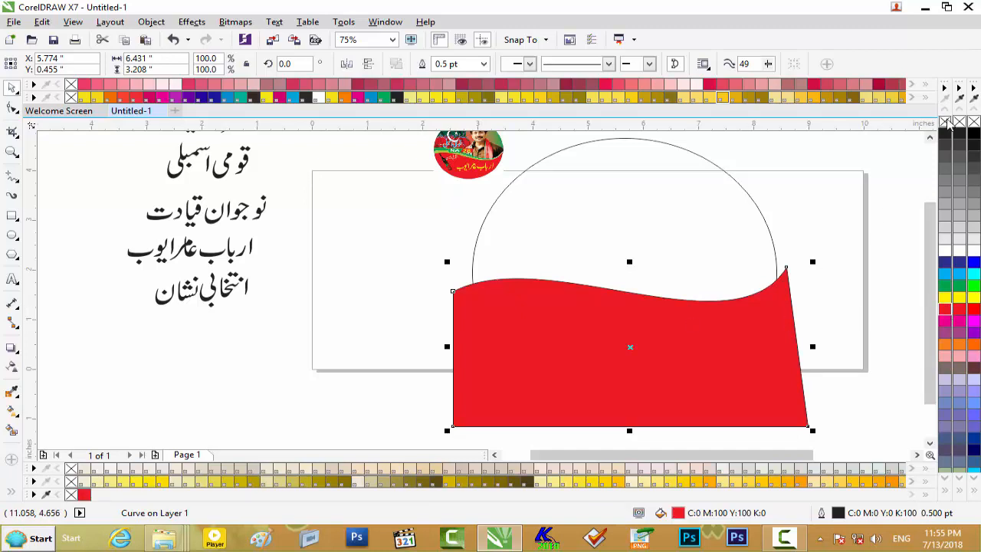
right_click(947, 125)
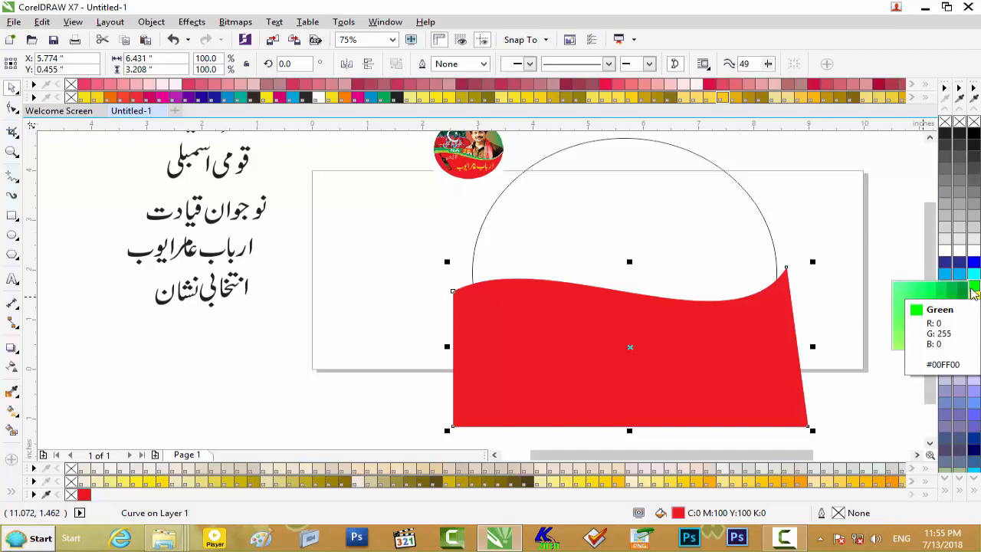
- Duplicate the red shape behind itself, fill the copy with green #1DDC00, and skew its left side slightly upward
click(975, 287)
click(942, 328)
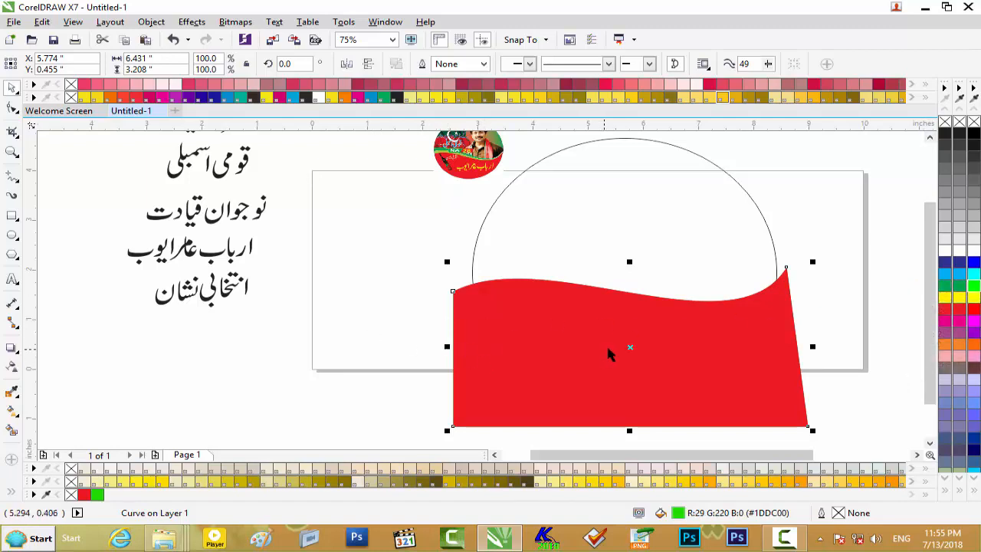
click(631, 346)
drag(449, 347, 450, 337)
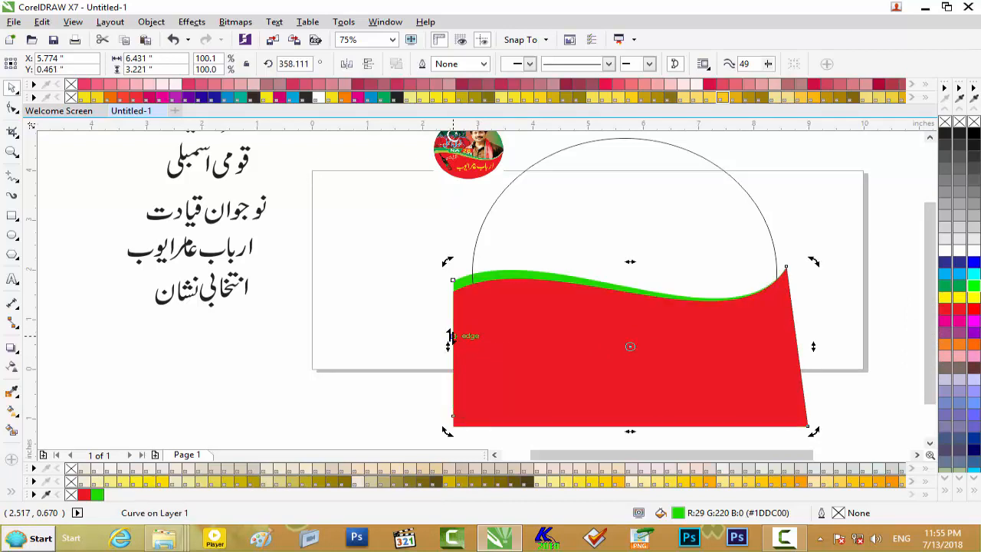
- Sample the olive green stripe of the reference sticker and apply it as C40 M4 Y100 K0 to the shape behind the red one
scroll(557, 287, up, 2)
drag(931, 281, 935, 205)
scroll(348, 213, up, 1)
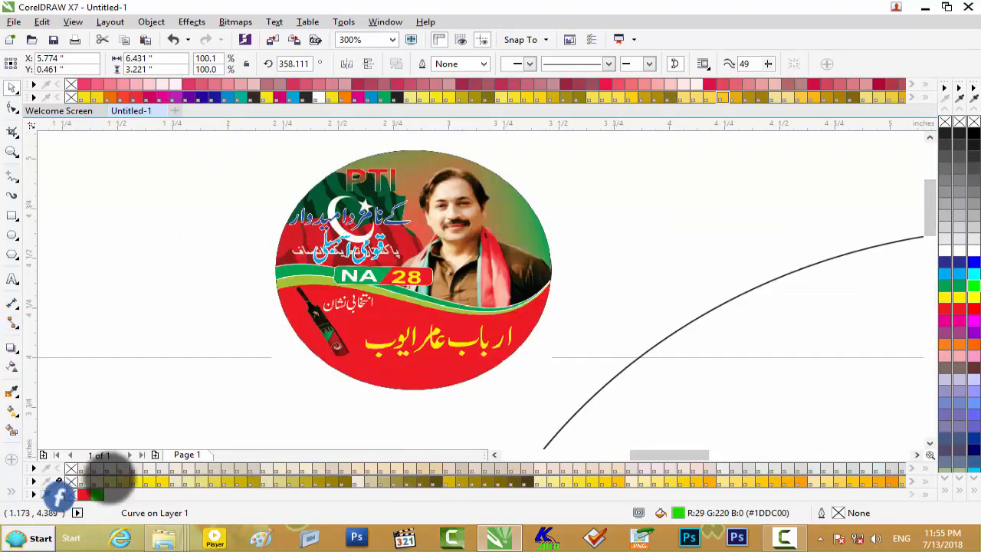
scroll(309, 414, down, 2)
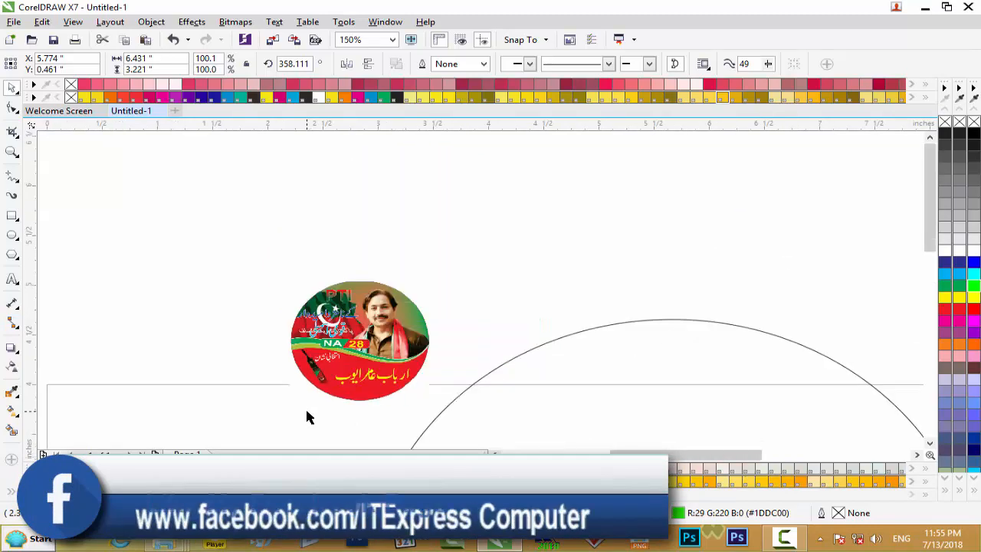
drag(929, 289, 919, 368)
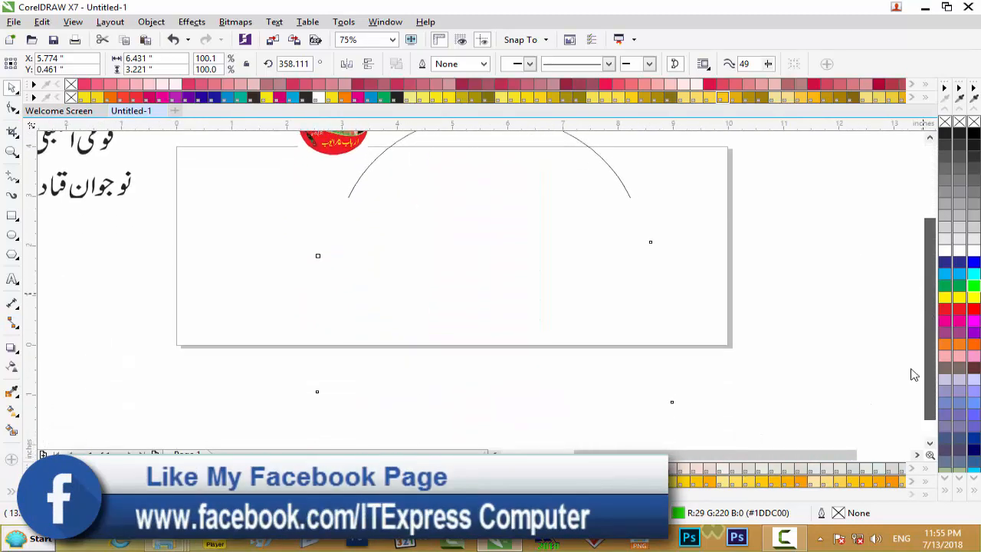
click(110, 495)
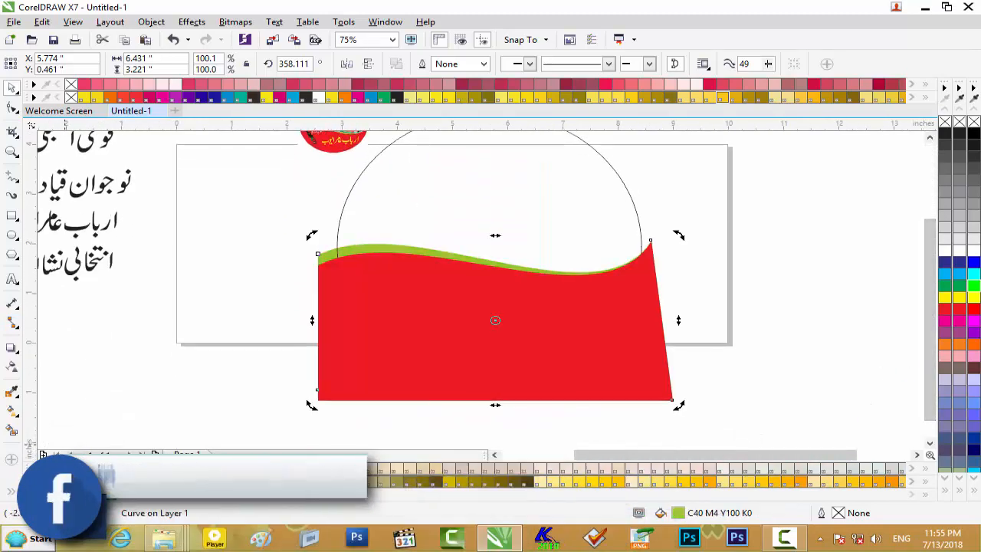
drag(923, 288, 924, 267)
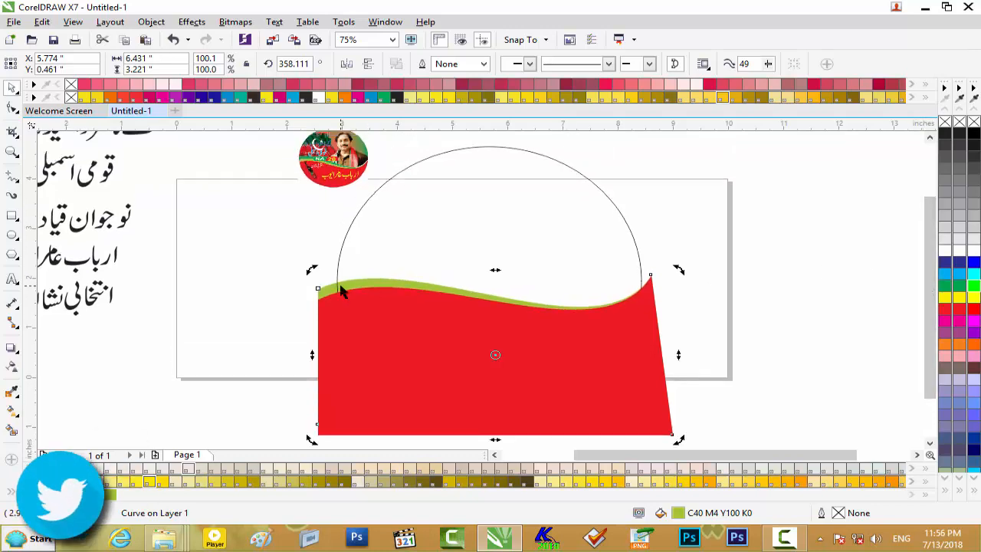
- Duplicate the olive shape behind itself, skew the copy's left side further upward, and fill it with dark green
key(ctrl+Page_Up)
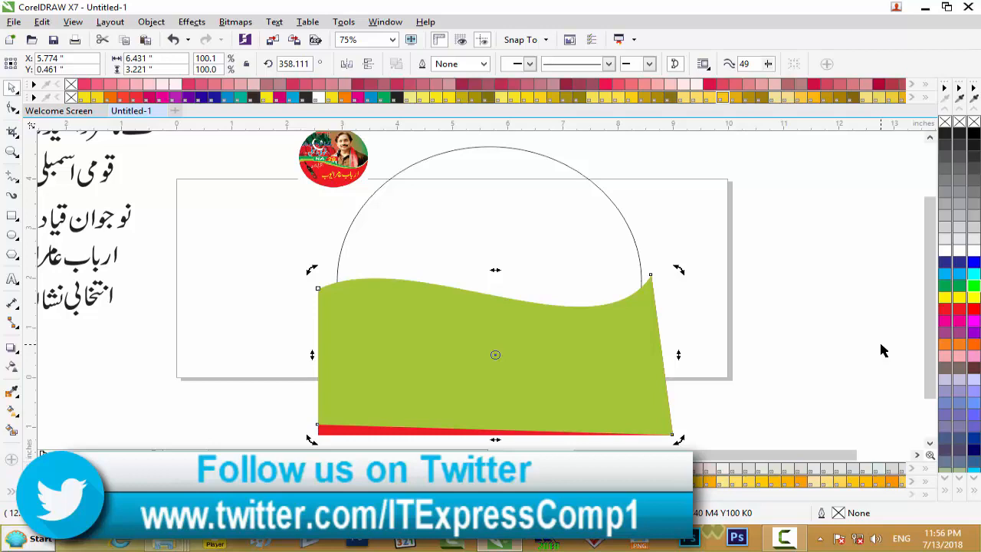
key(ctrl+z)
drag(312, 353, 312, 344)
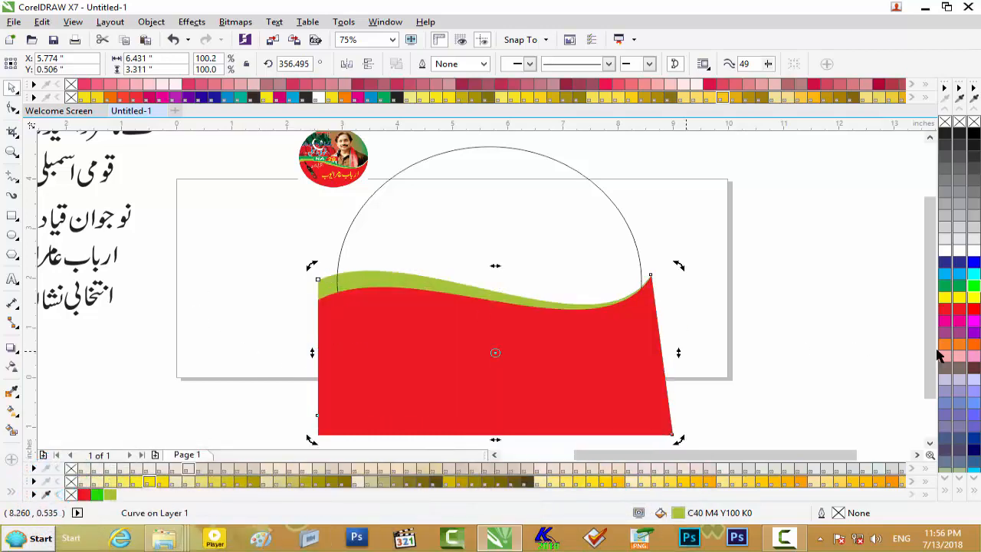
click(959, 287)
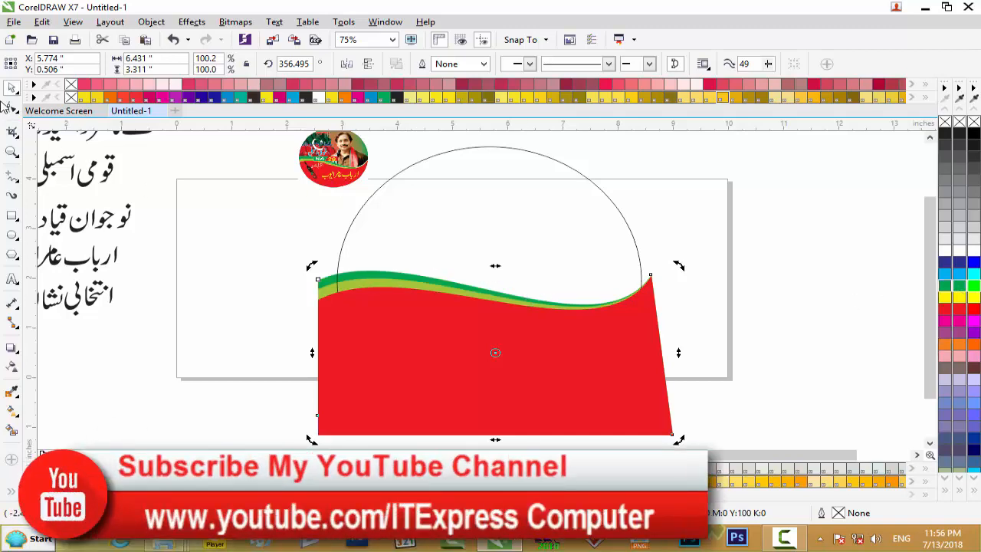
- Select the red, olive and dark green wave shapes and PowerClip them inside the circle
click(778, 298)
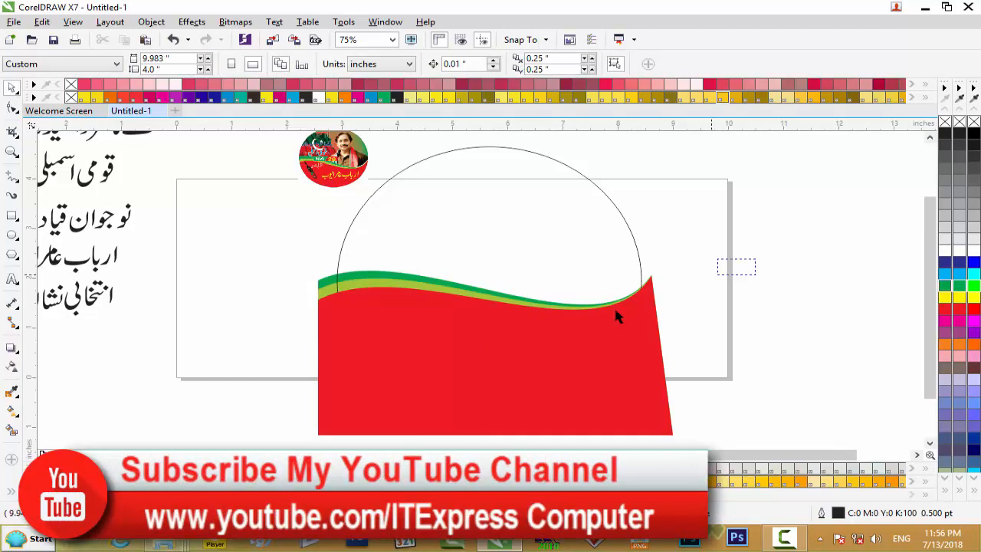
drag(245, 407, 276, 433)
right_click(525, 313)
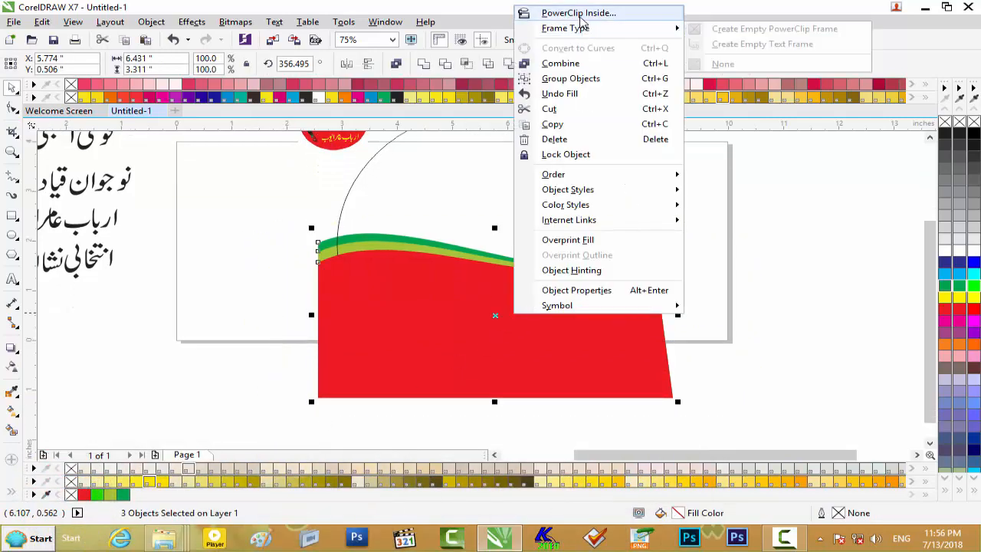
click(581, 12)
click(539, 175)
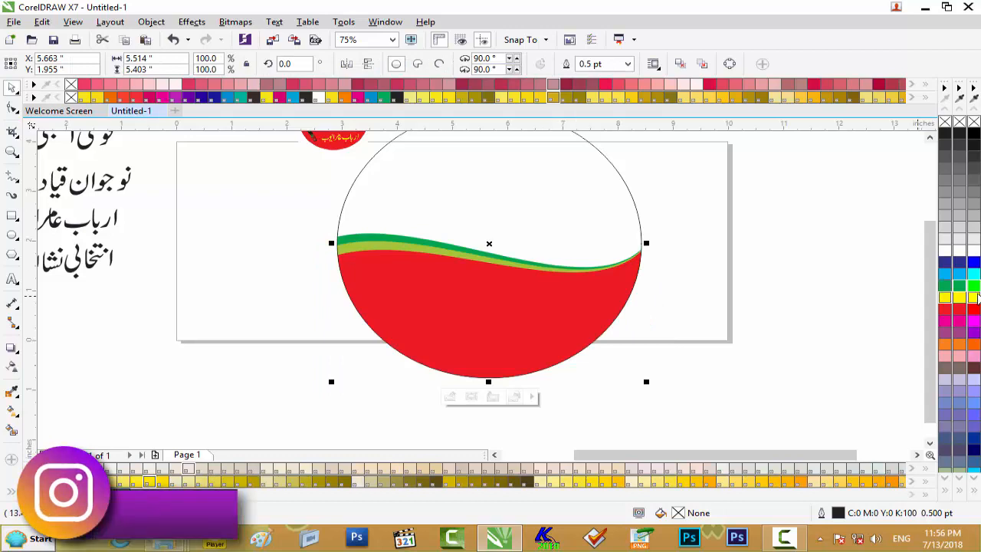
drag(934, 307, 918, 254)
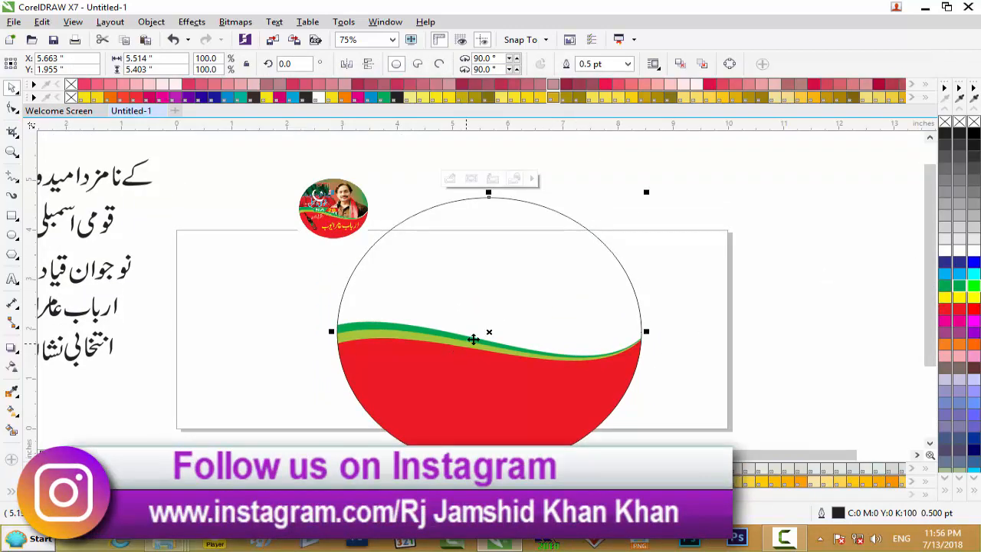
scroll(484, 335, up, 2)
scroll(483, 335, down, 2)
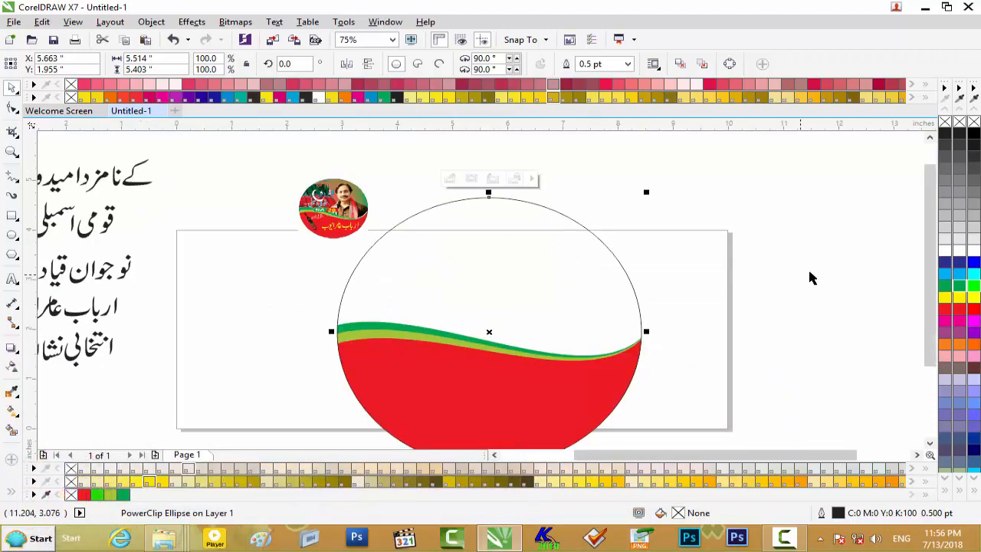
click(707, 291)
click(545, 280)
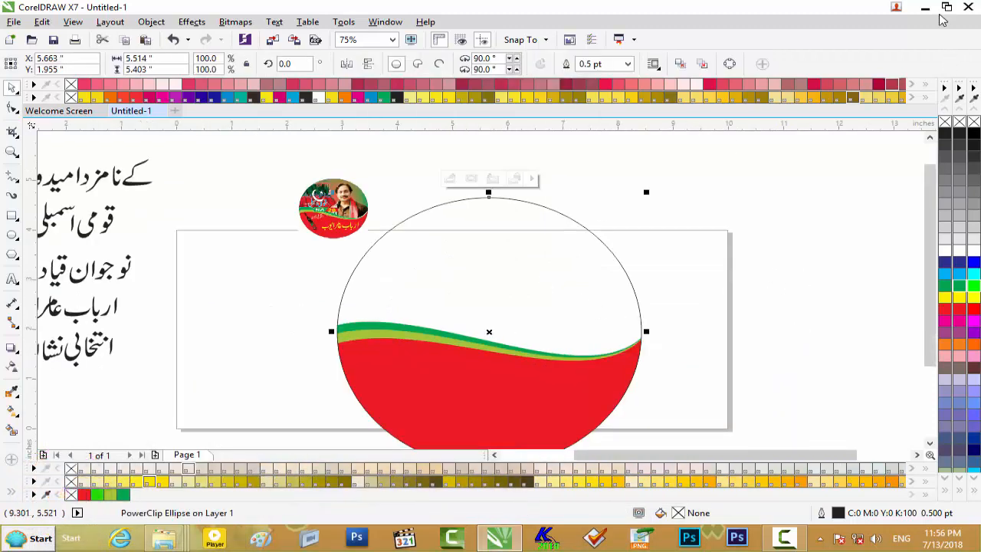
- Bring the red-yellow-green abstract spiral image from the open file folder into the drawing and place it just right of the circle
click(925, 7)
drag(590, 106, 270, 332)
drag(872, 283, 742, 287)
scroll(742, 287, up, 1)
scroll(742, 286, down, 1)
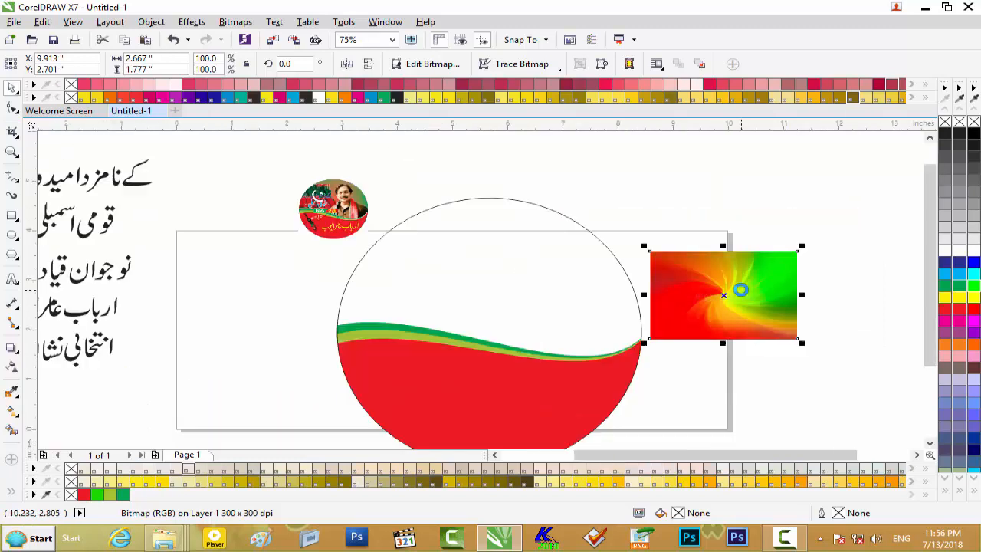
- PowerClip the spiral image inside the circle
right_click(746, 286)
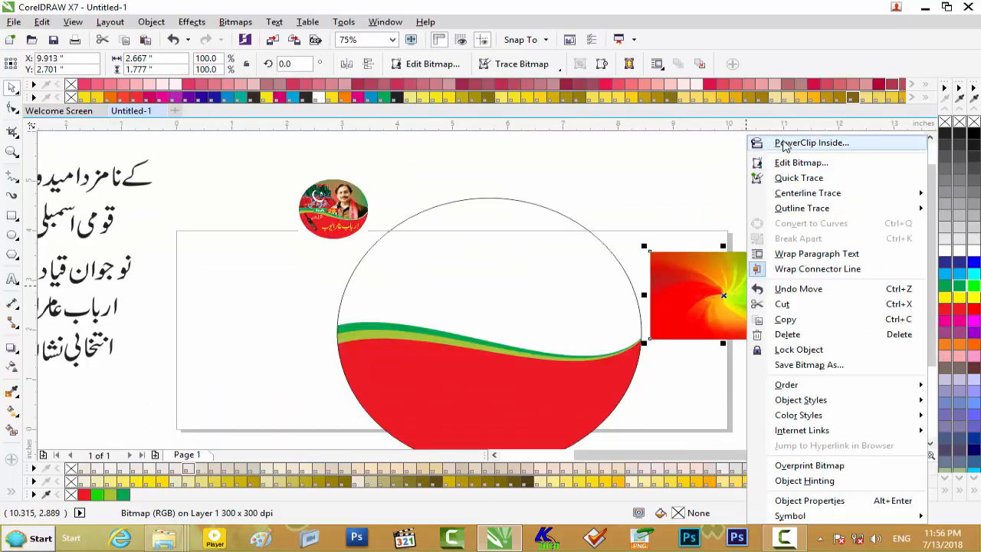
click(786, 144)
click(555, 264)
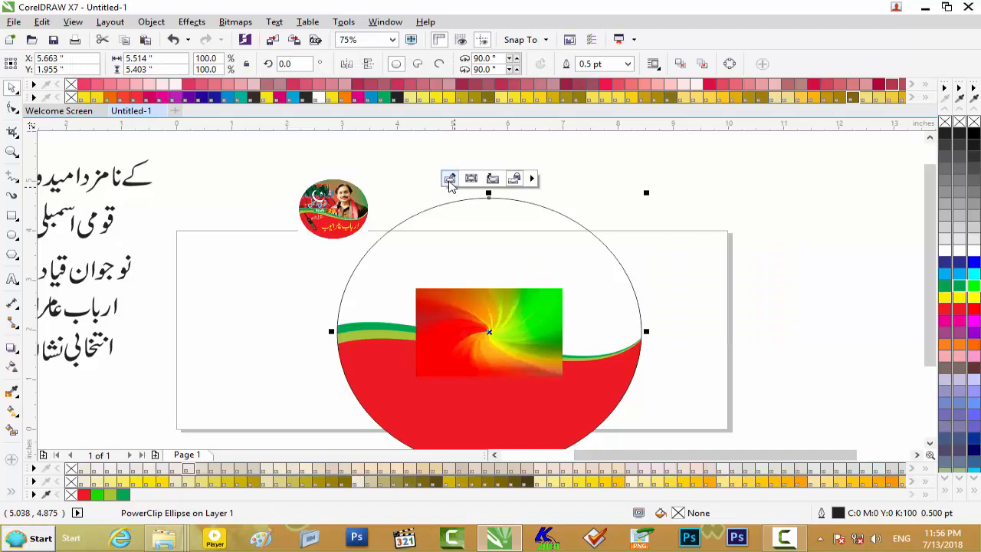
- Open the circle's PowerClip contents for editing and send the spiral image behind the wave shapes
click(450, 178)
click(501, 313)
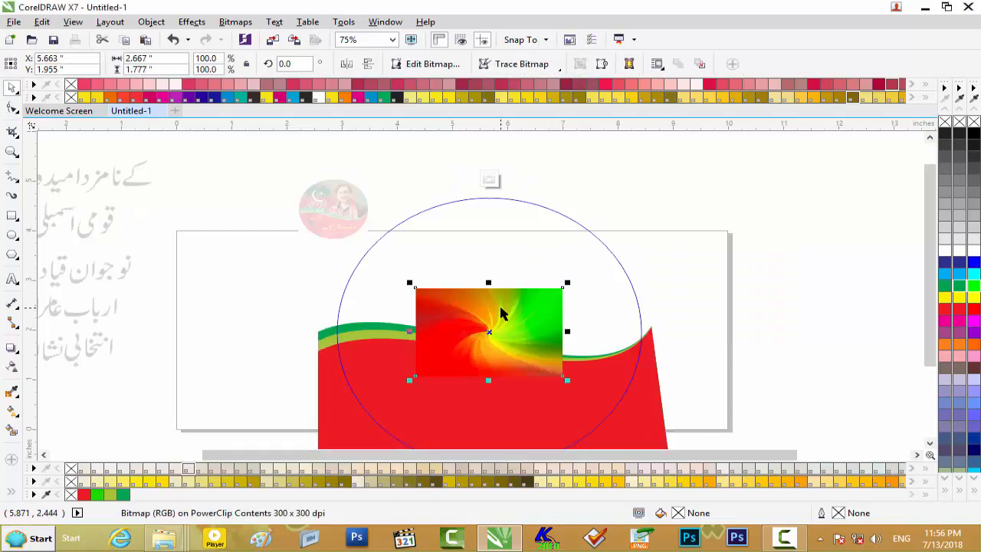
key(shift+Page_Down)
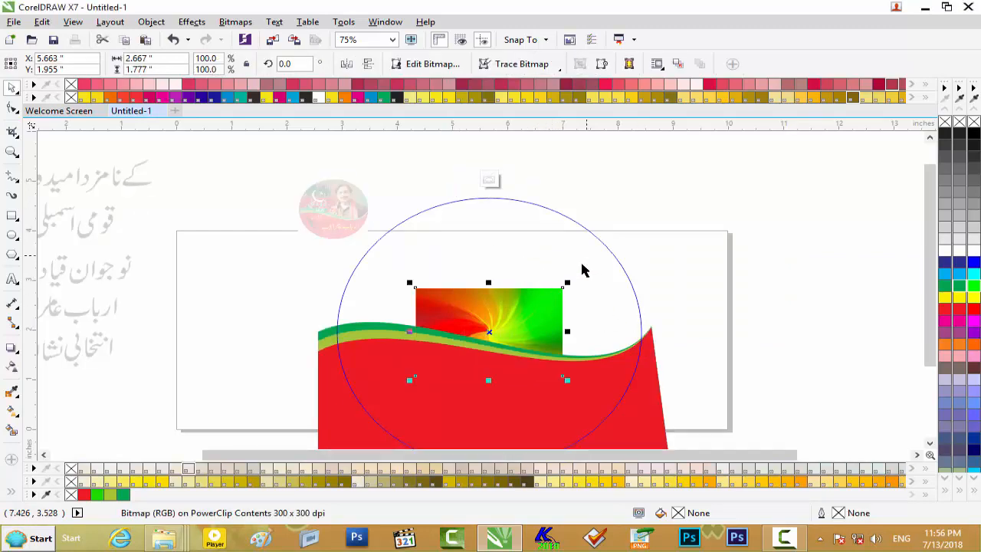
- Enlarge the spiral image to about 5.69 by 3.68 inches over the circle's upper half and finish editing the PowerClip
drag(566, 285, 642, 240)
drag(527, 255, 524, 249)
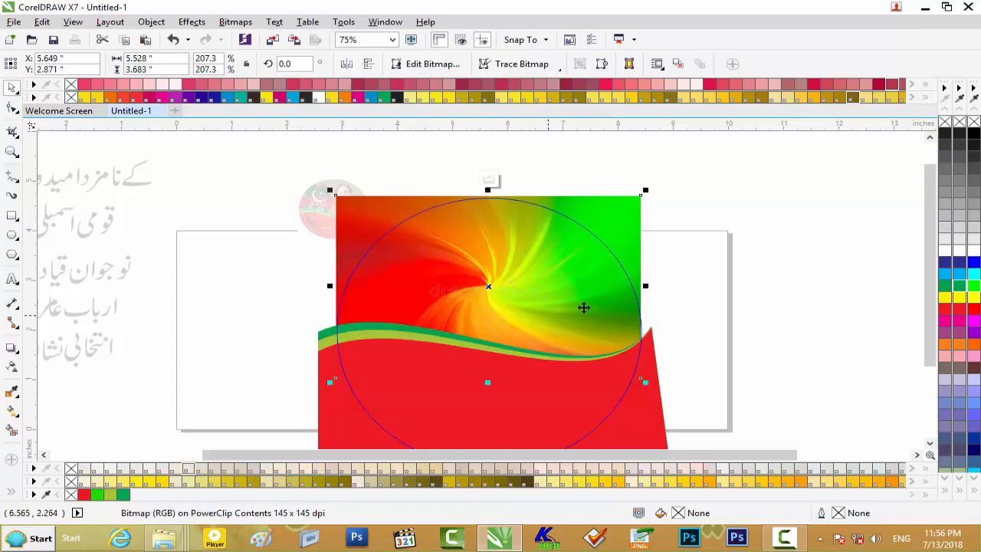
drag(647, 287, 650, 287)
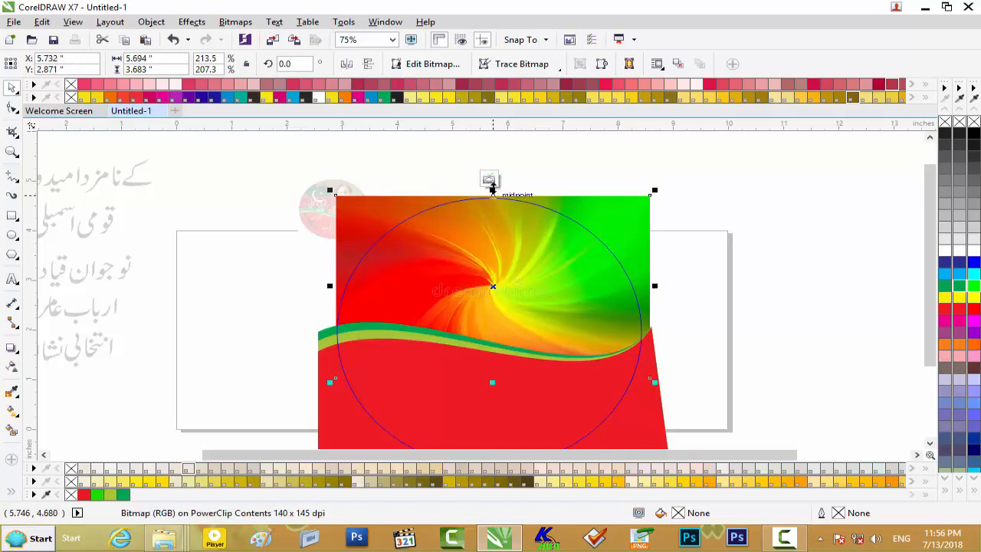
click(490, 182)
click(686, 264)
scroll(587, 312, down, 2)
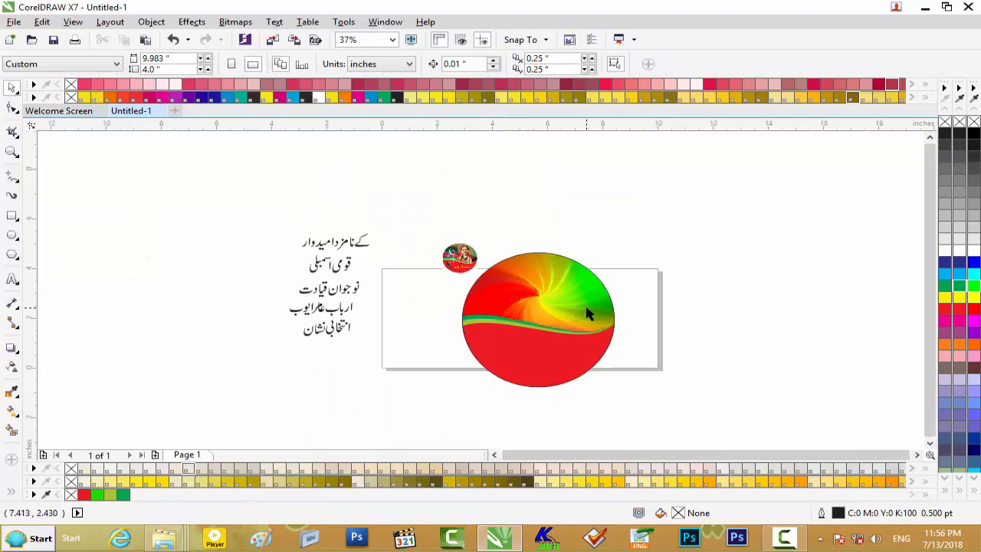
scroll(557, 193, up, 2)
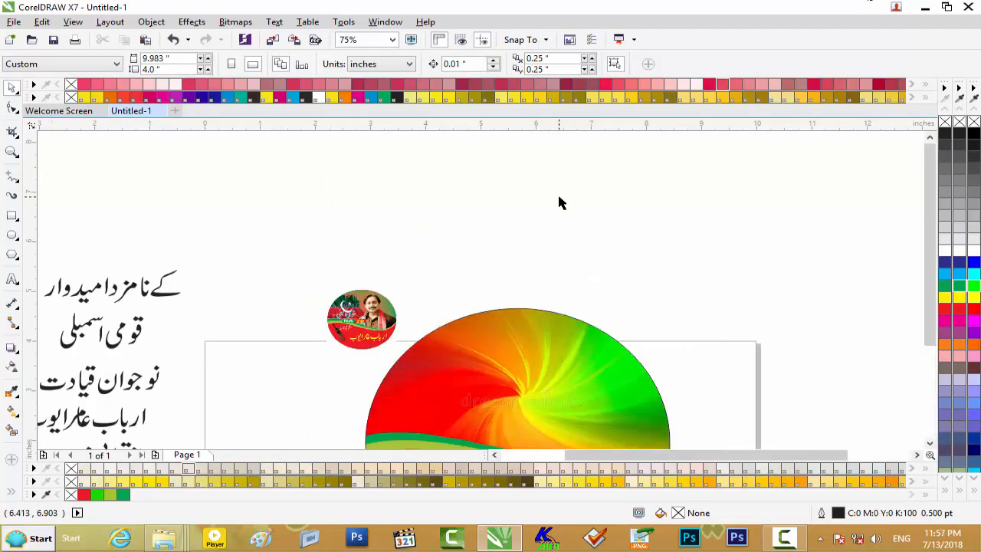
scroll(561, 201, down, 2)
- Bring the candidate's portrait PSD from the file folder into the drawing and place it over the right half of the circle
click(925, 8)
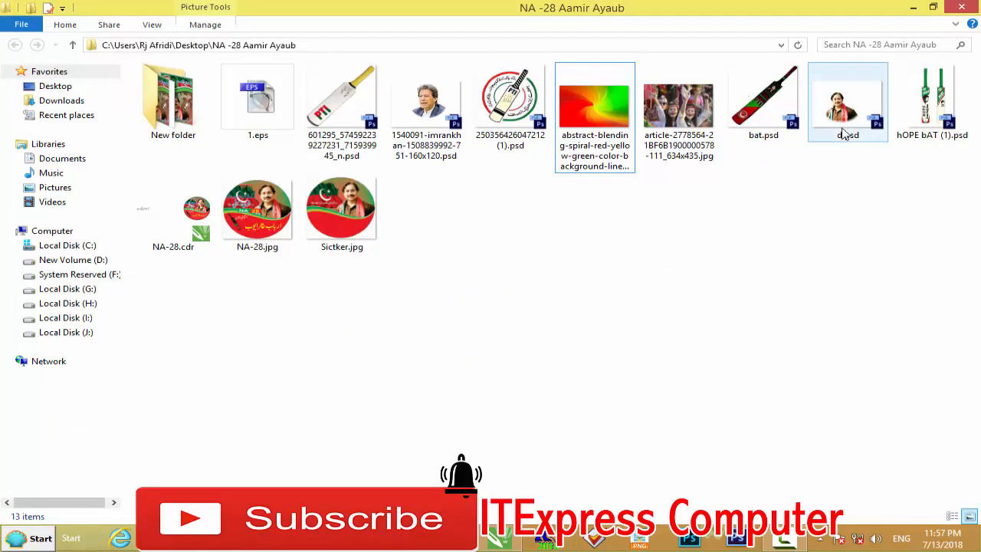
drag(847, 123, 455, 371)
scroll(457, 368, up, 2)
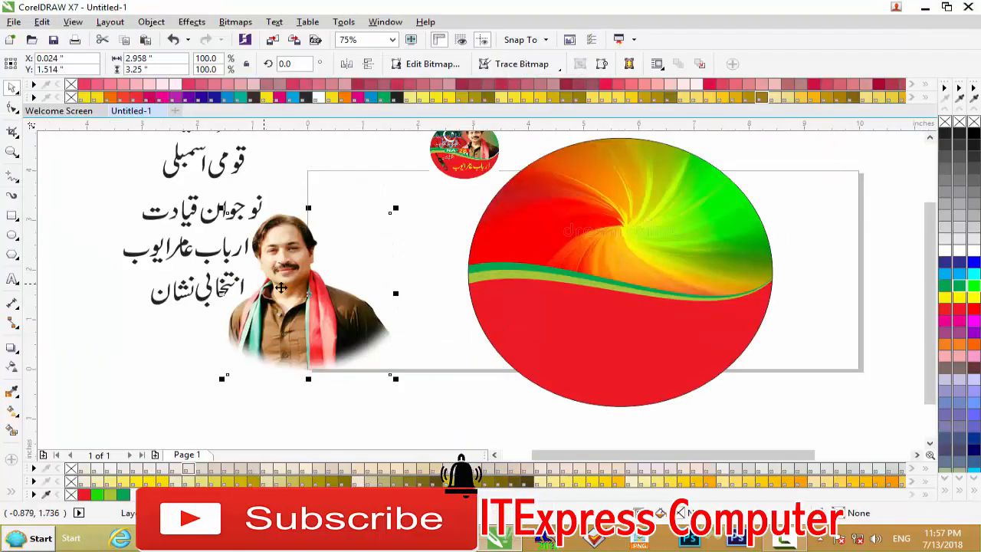
drag(643, 264, 721, 264)
scroll(720, 268, up, 2)
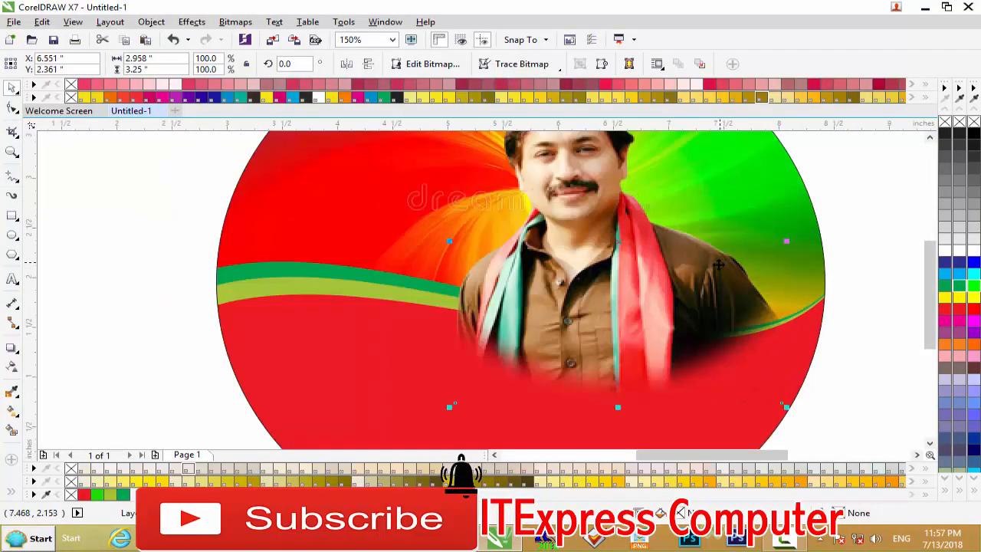
- PowerClip the candidate's portrait inside the circle
right_click(664, 264)
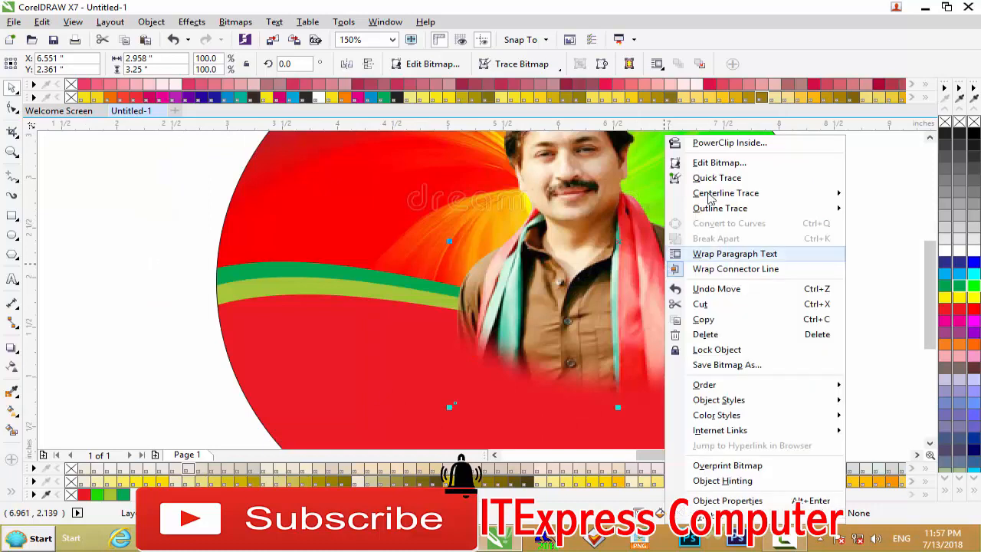
click(722, 138)
click(472, 217)
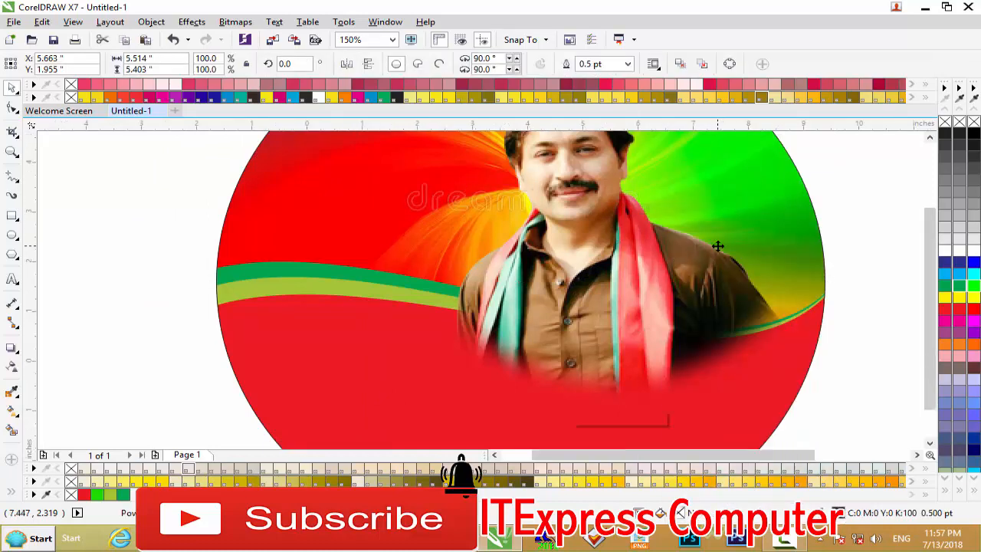
- Open the circle's PowerClip contents and bring the red, olive and dark green wave shapes in front of the portrait
scroll(716, 245, down, 2)
click(577, 416)
scroll(832, 278, up, 2)
scroll(831, 277, down, 2)
drag(867, 256, 324, 357)
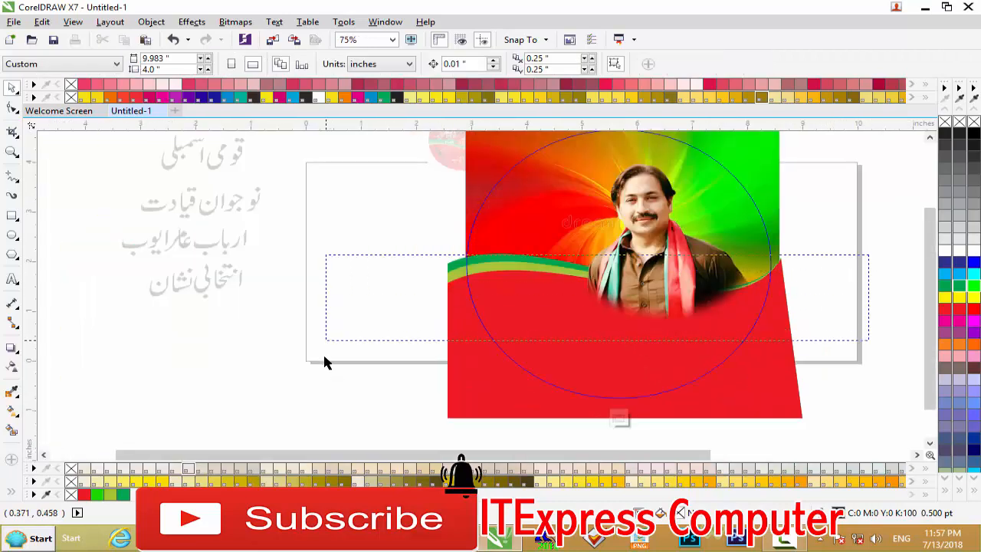
drag(355, 397, 357, 399)
drag(353, 360, 365, 435)
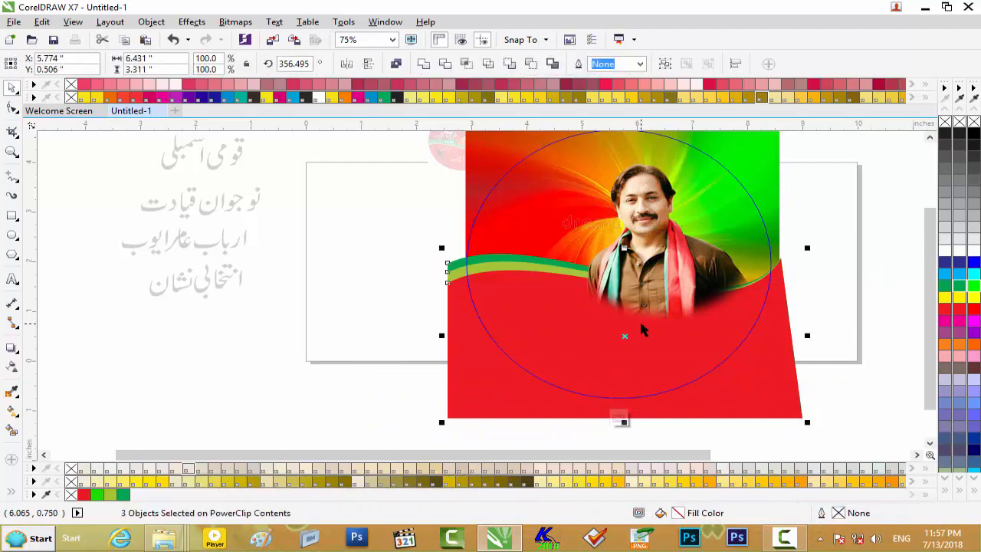
key(shift+Page_Up)
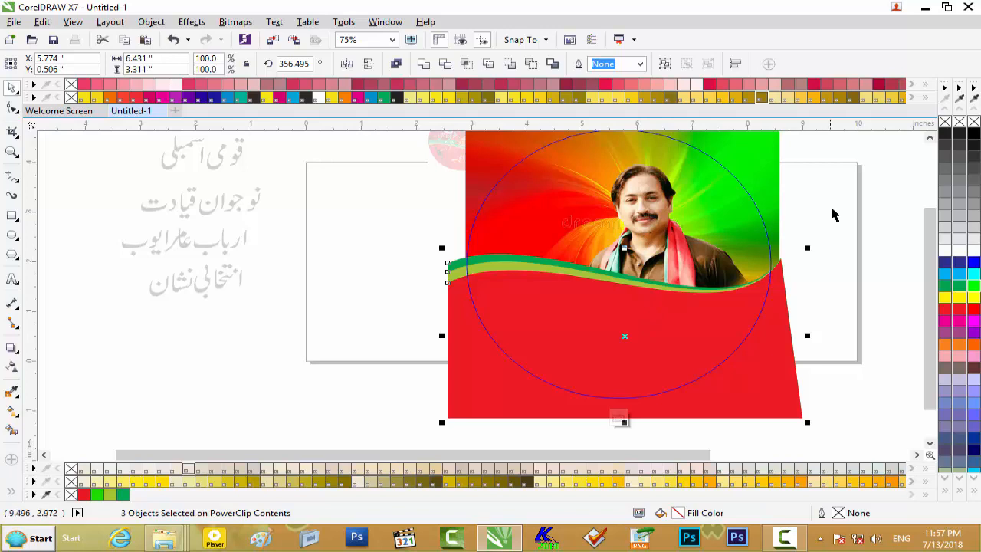
- Move the portrait up and to the right within the circle and finish editing the PowerClip
drag(929, 257, 929, 205)
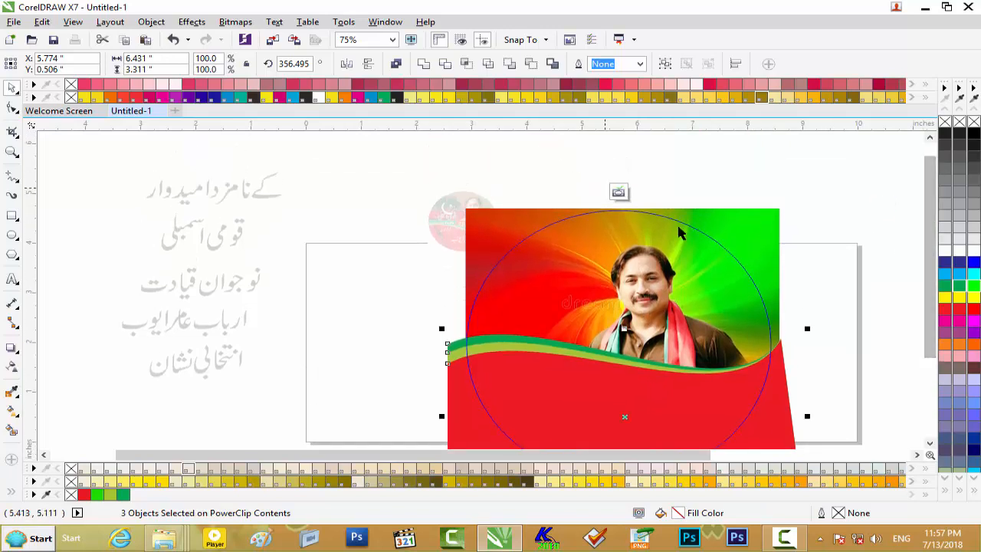
click(660, 280)
drag(673, 276, 686, 276)
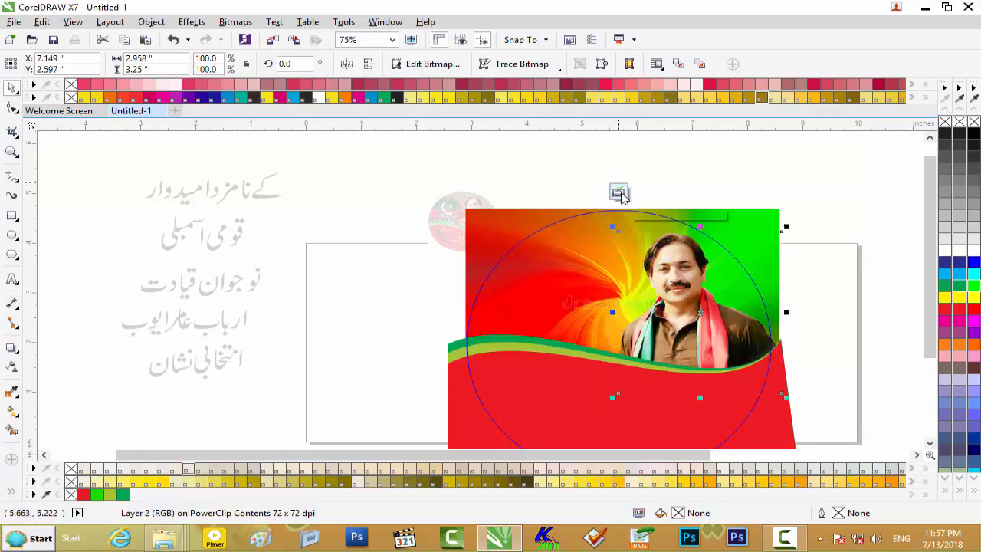
click(622, 192)
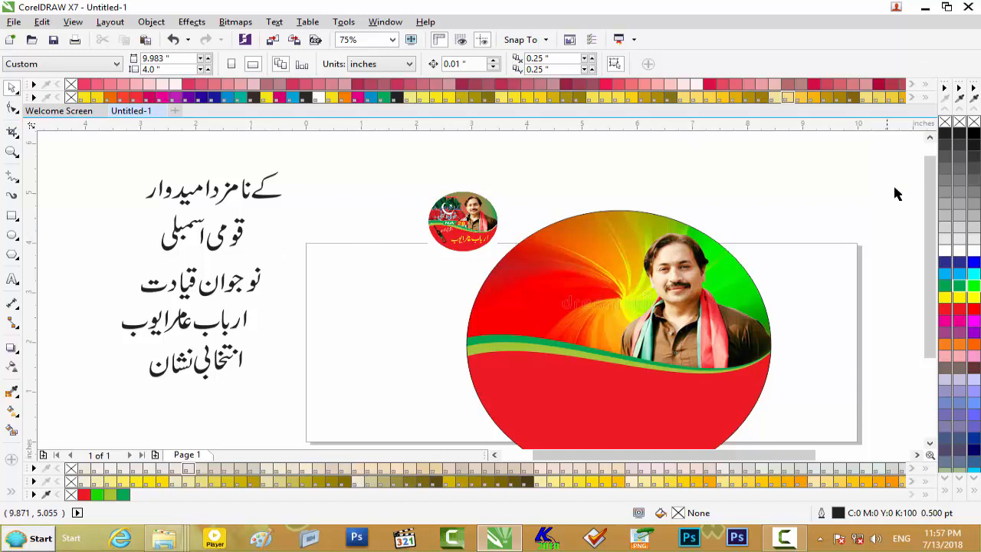
- Add the artistic text "PTI" in the empty area above the reference sticker
click(929, 138)
click(930, 138)
click(930, 138)
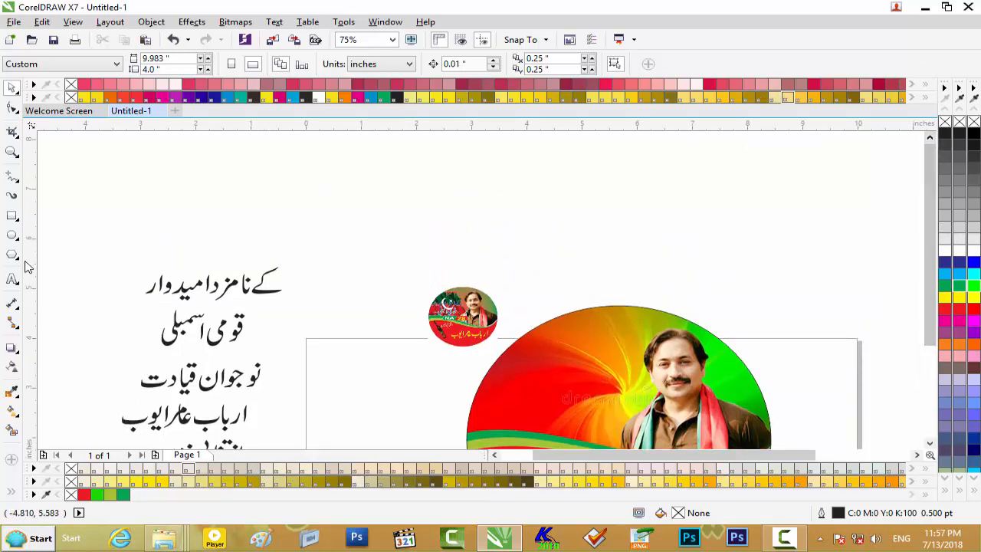
click(12, 281)
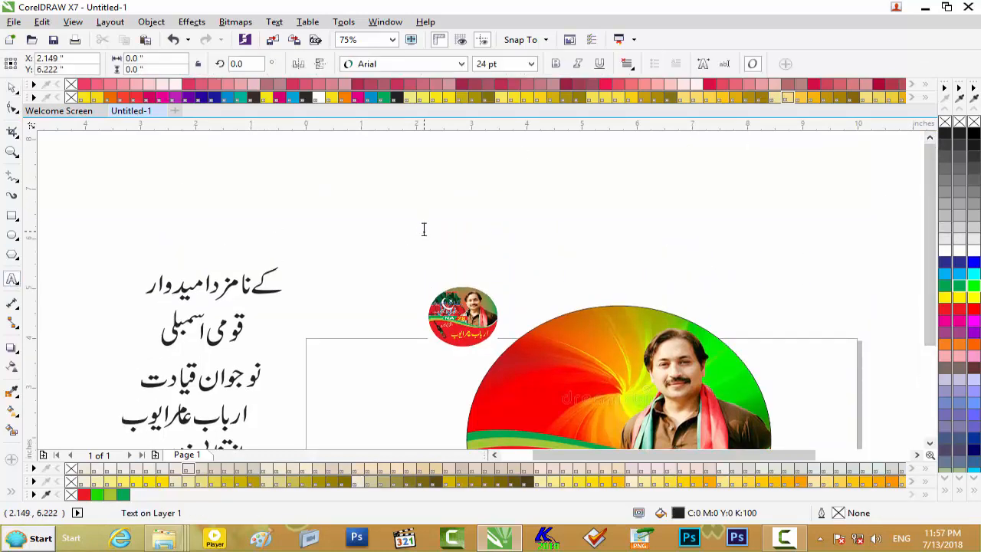
text(TI)
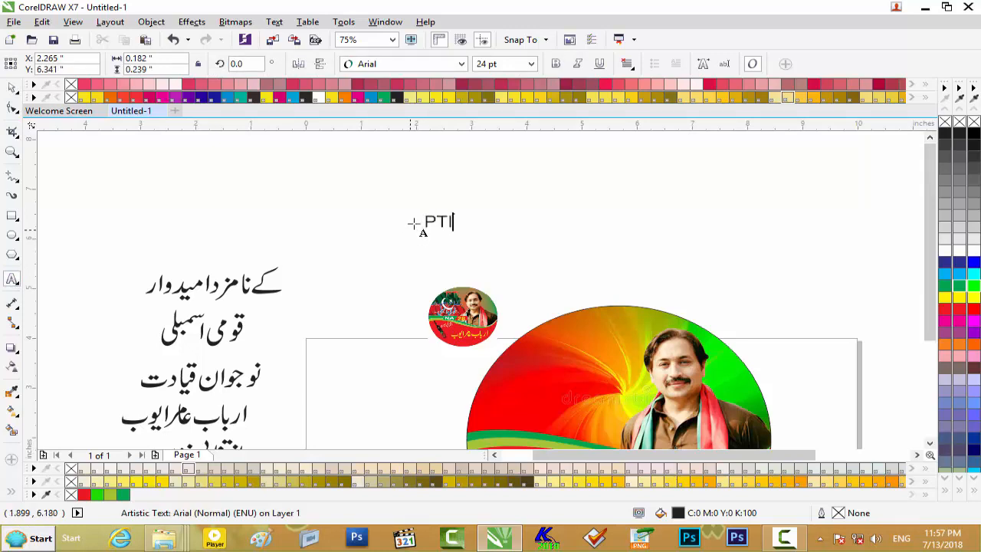
- Set the font of the "PTI" text to Arial (Bold)
scroll(418, 224, up, 2)
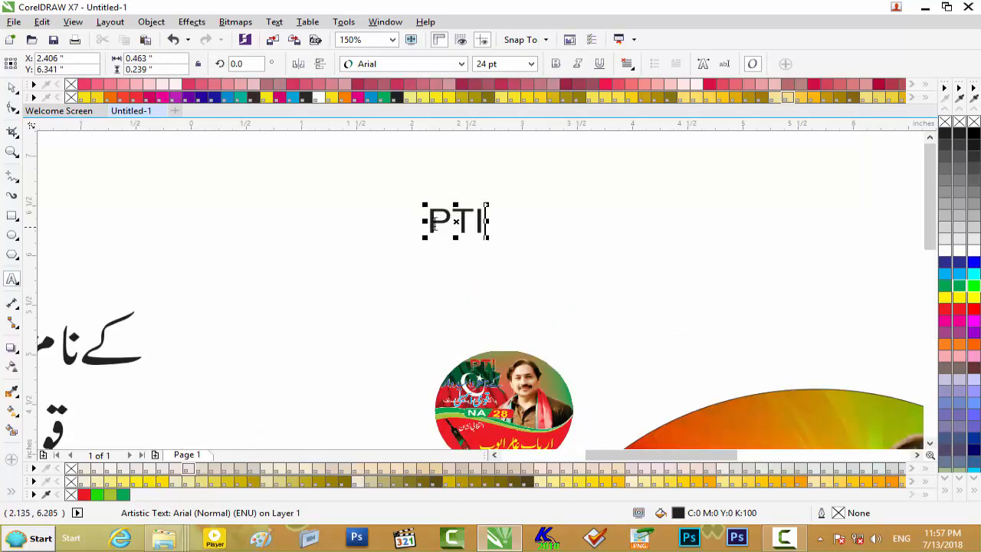
click(461, 64)
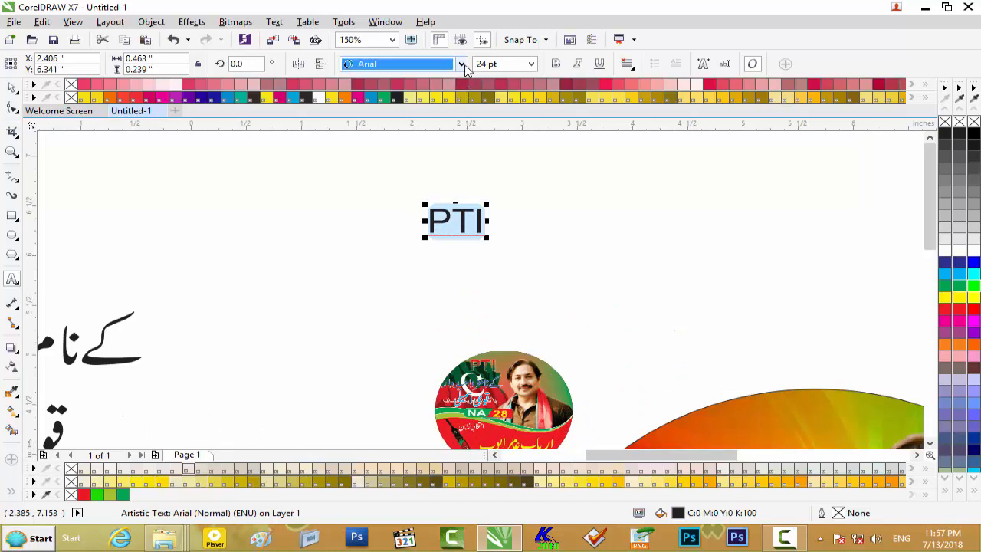
mouse_move(443, 86)
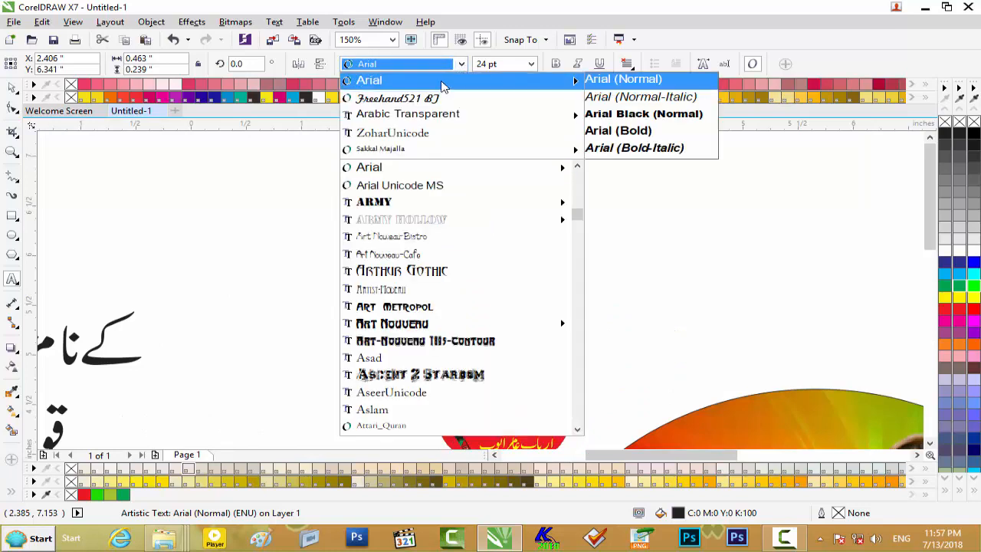
click(618, 131)
click(12, 90)
scroll(445, 221, up, 1)
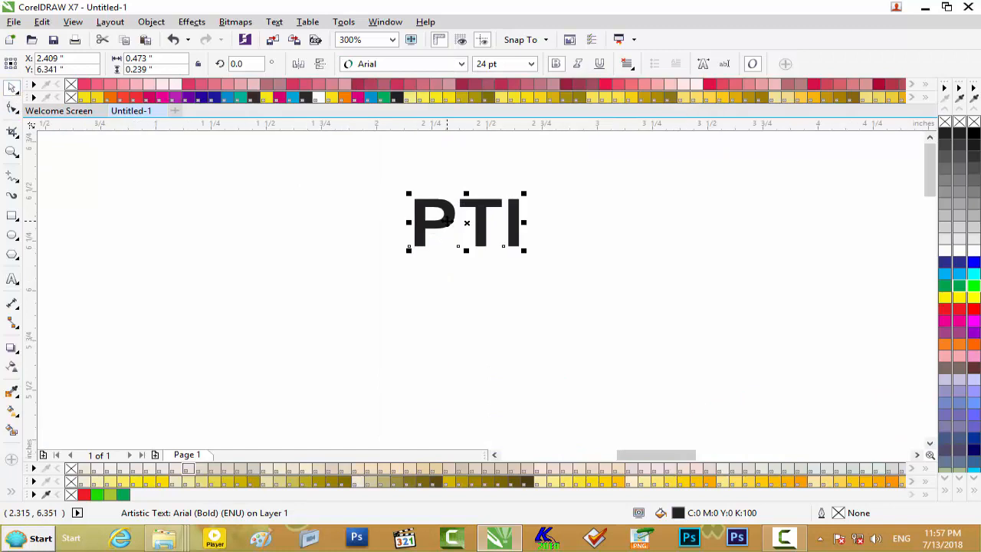
- Give the "PTI" text a linear fountain fill and set its start colour to red C1 M100 Y100 K0
key(F11)
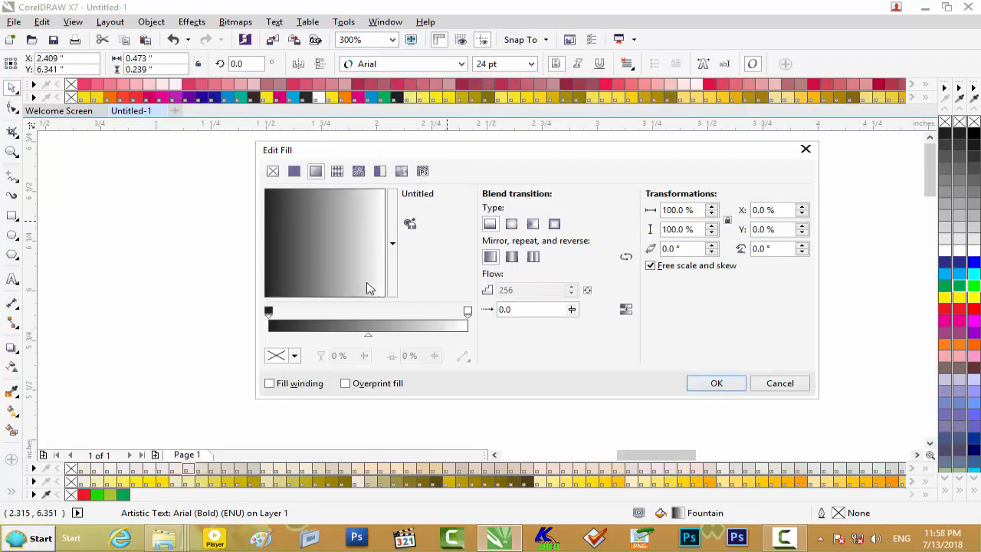
click(269, 312)
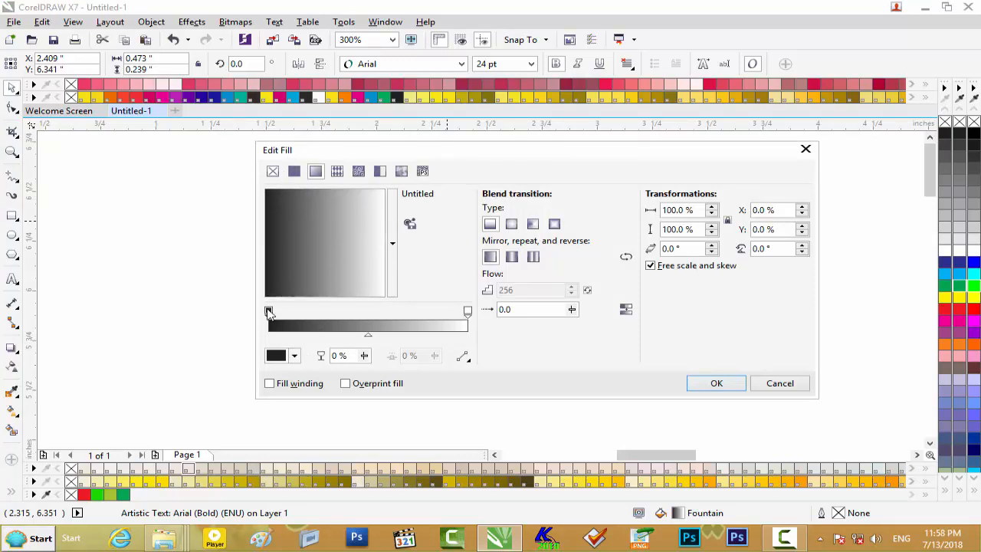
click(294, 356)
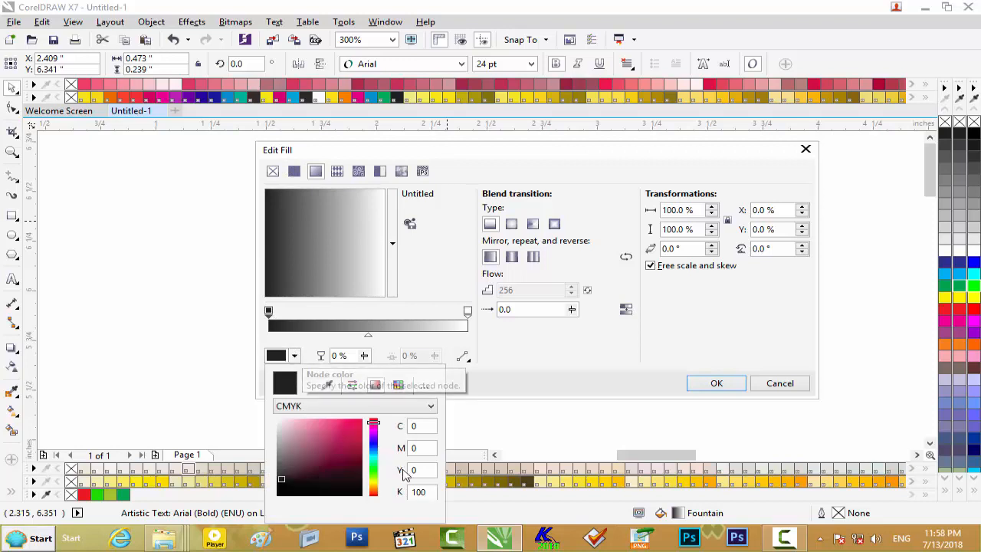
drag(373, 426, 374, 495)
click(353, 424)
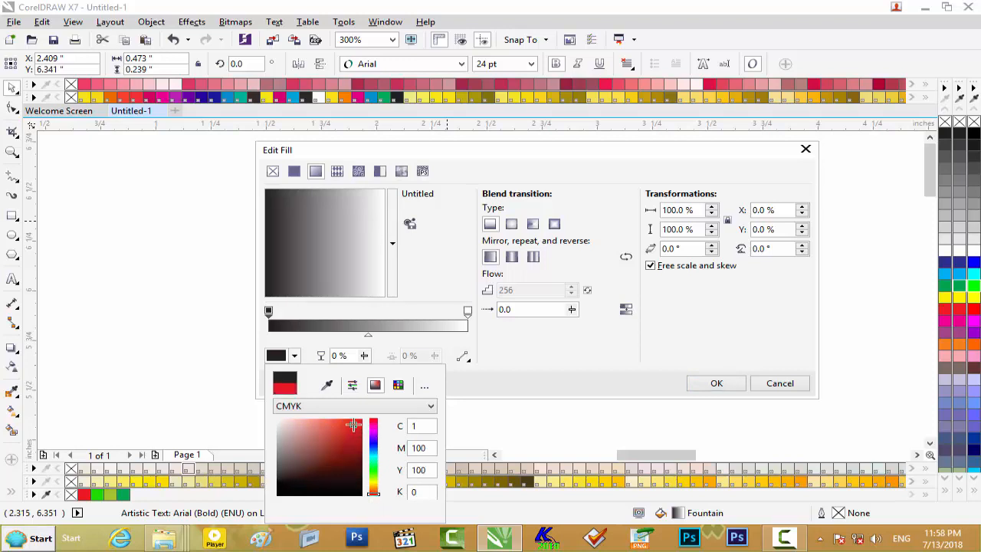
- Set the end colour of the fountain fill to dark green C91 M31 Y100 K24
click(468, 311)
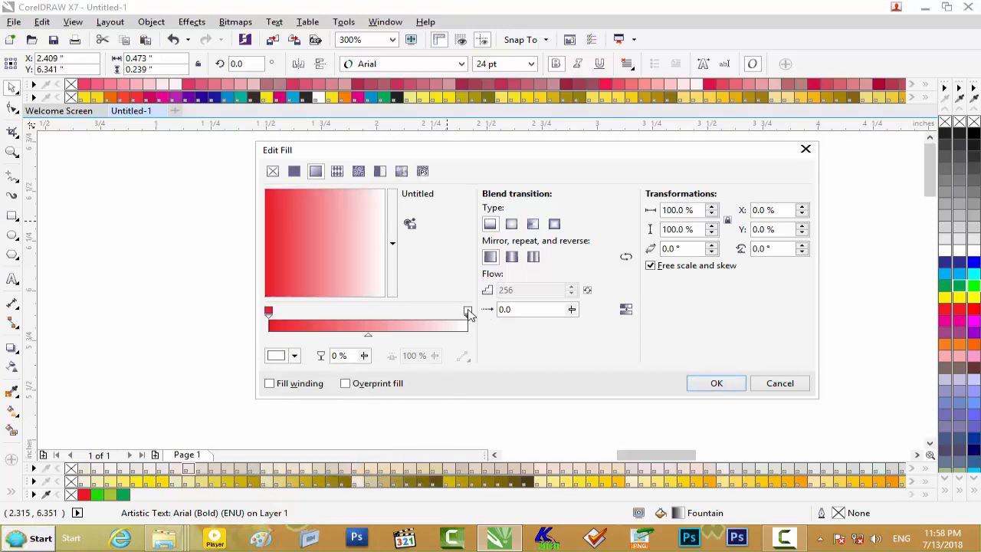
click(294, 355)
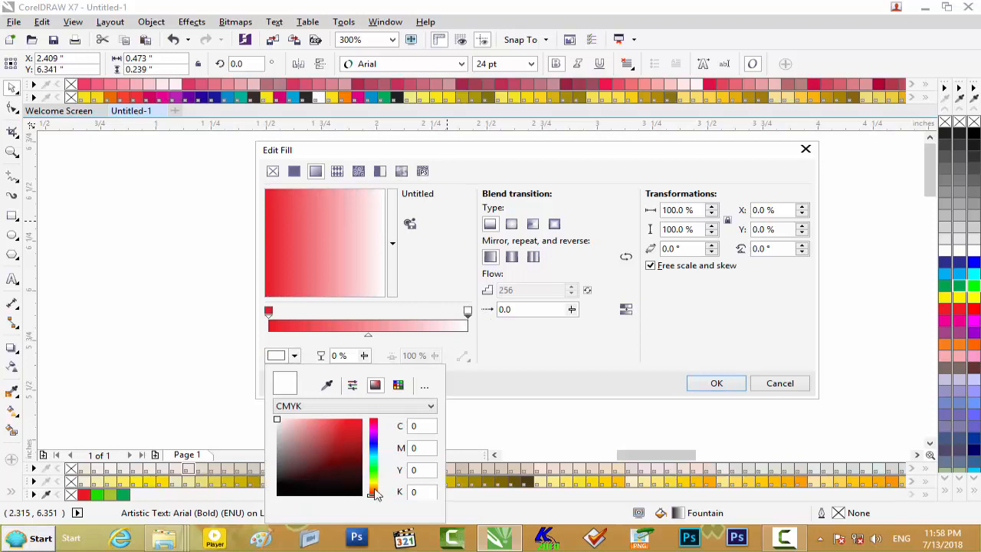
drag(374, 493, 375, 473)
click(352, 462)
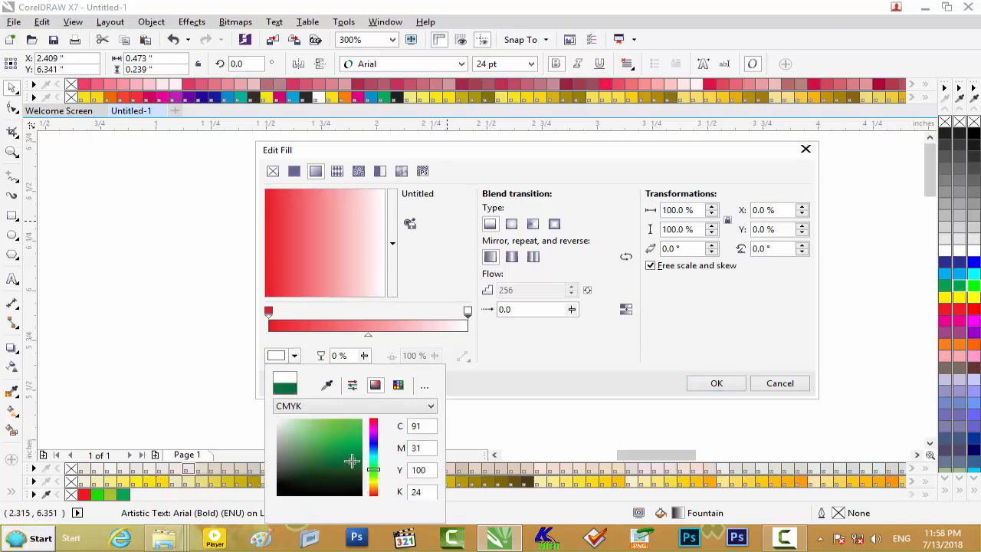
click(366, 340)
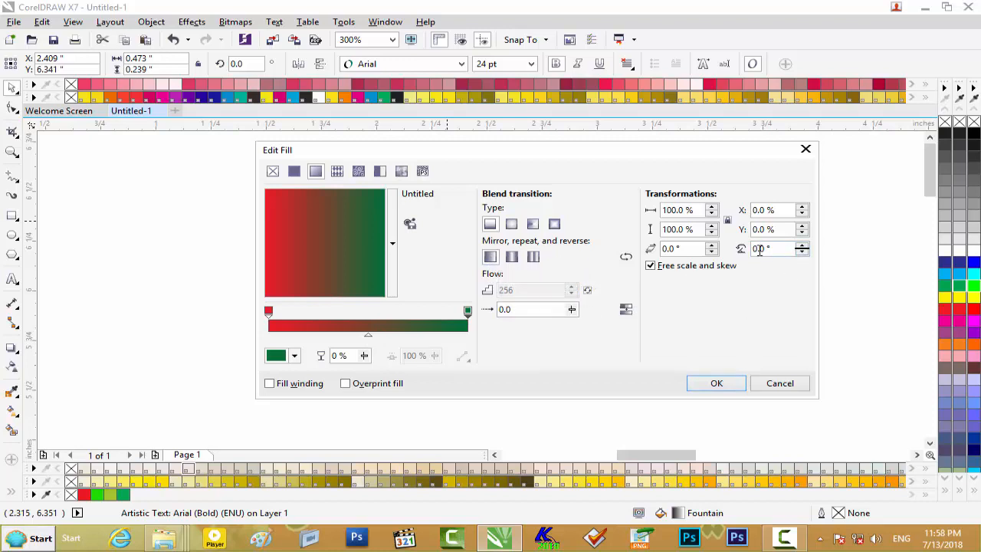
- Rotate the "PTI" text's fountain fill to -81° so red runs down into green, and apply the fill
click(802, 253)
click(803, 253)
click(760, 250)
text(0)
click(802, 254)
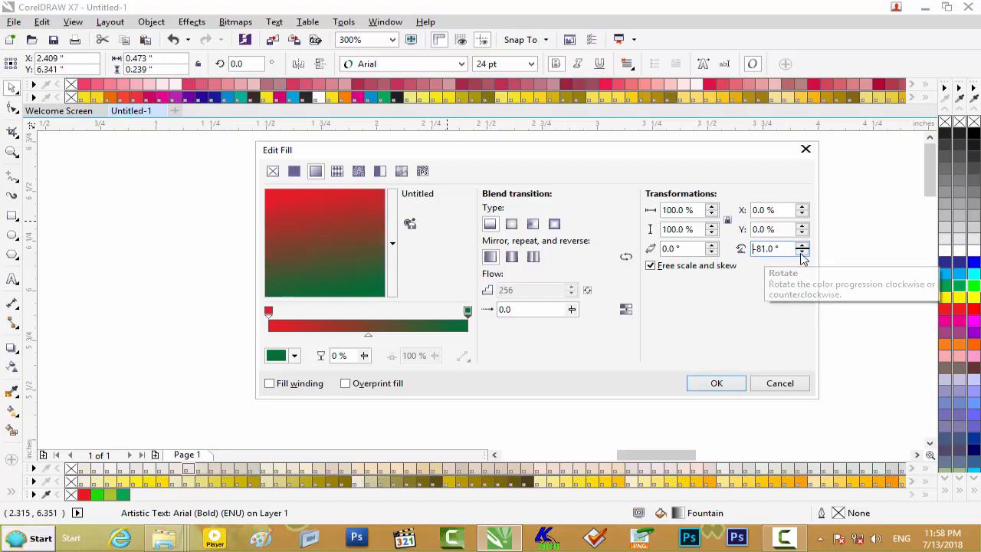
click(719, 386)
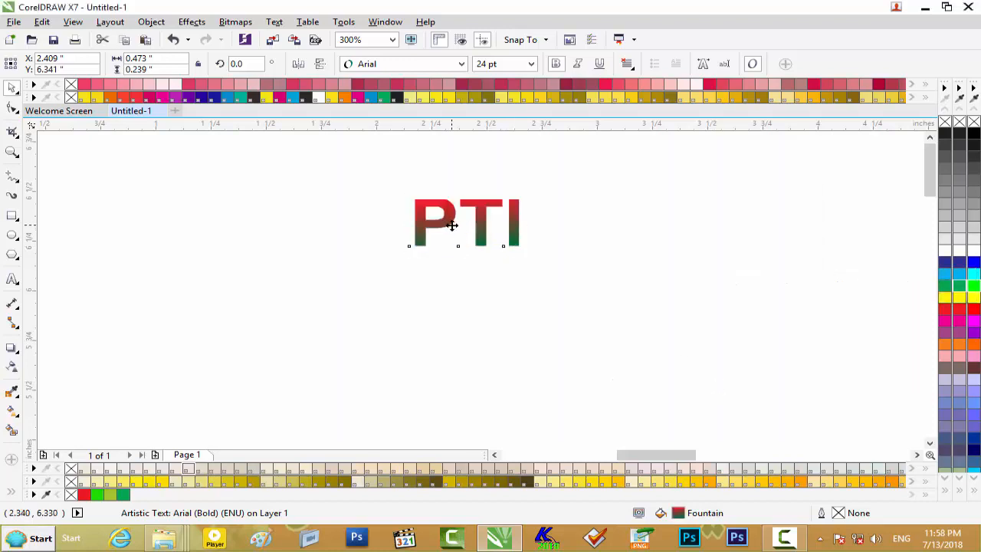
- Shift the midpoint of the "PTI" fountain fill slightly toward the red end and apply it
scroll(453, 225, up, 1)
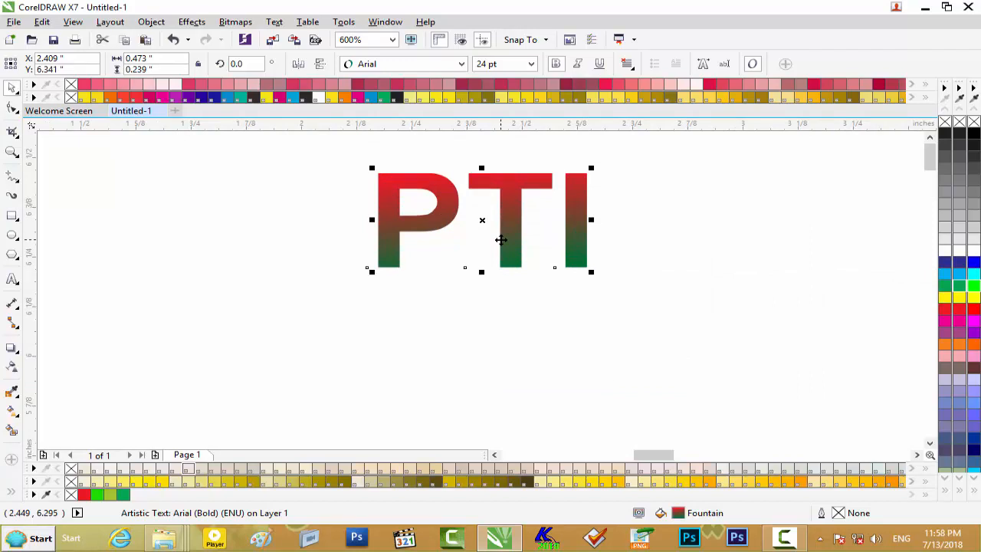
key(F11)
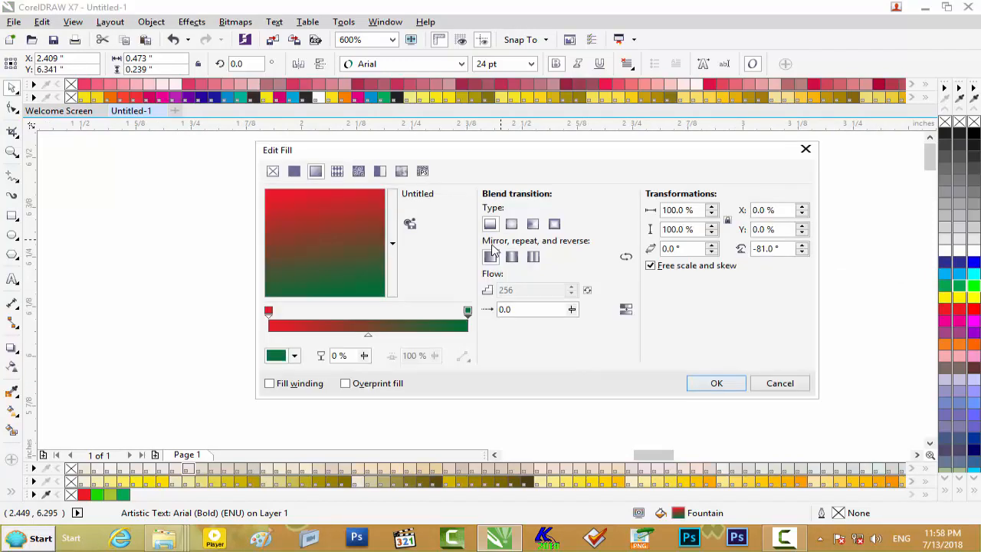
click(368, 339)
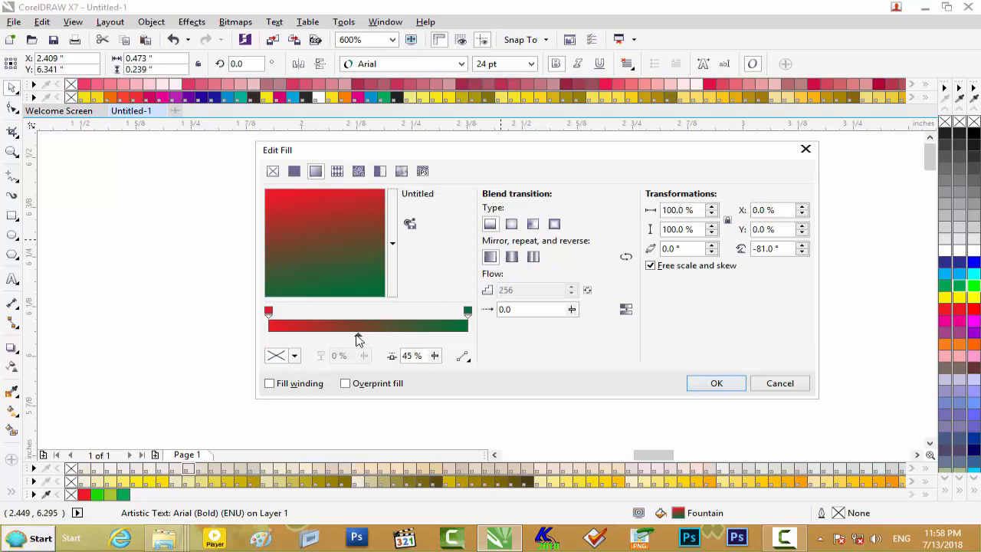
drag(359, 340, 353, 342)
click(716, 384)
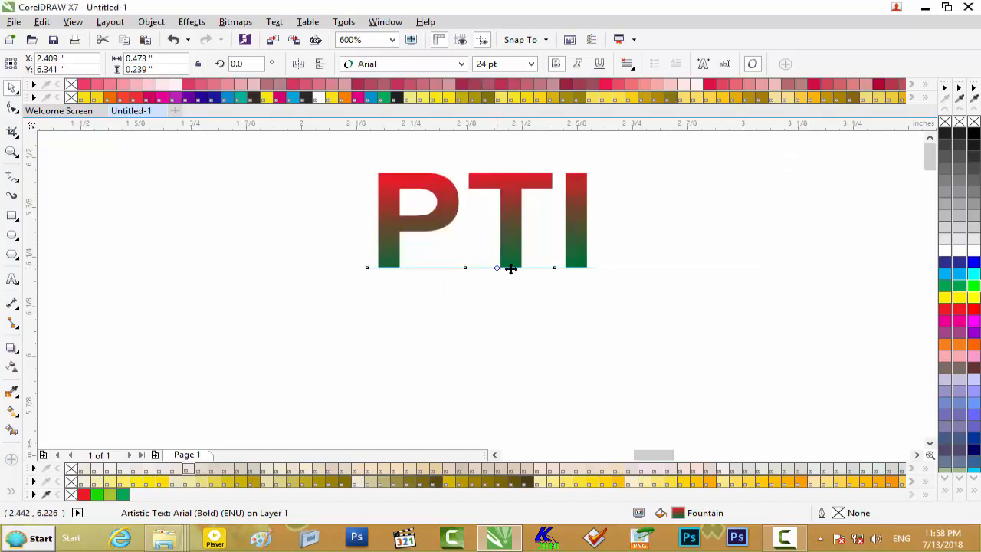
- Move the gradient "PTI" text onto the upper part of the large round sticker, beside the portrait, and enlarge it
scroll(510, 268, down, 2)
drag(506, 261, 808, 332)
scroll(786, 370, up, 1)
scroll(835, 337, down, 1)
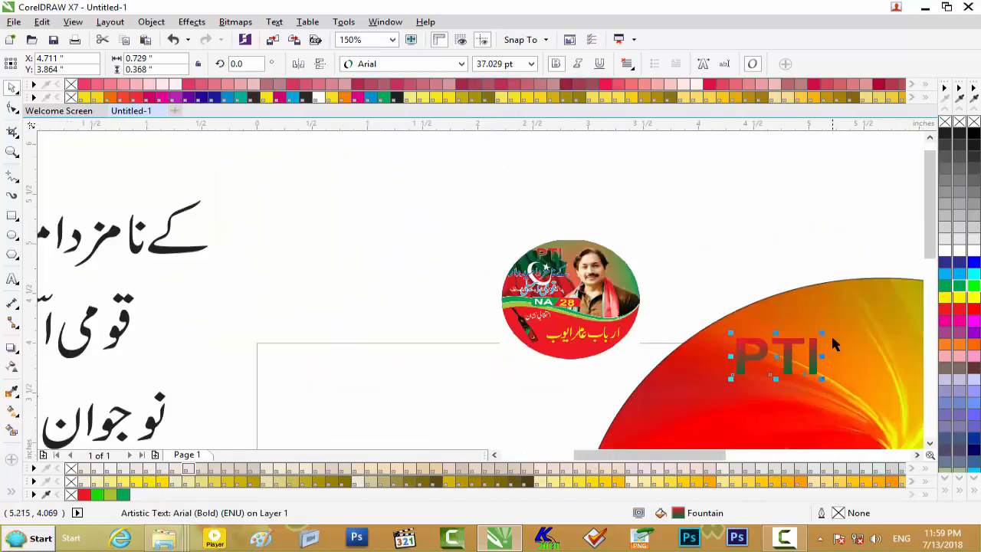
drag(721, 458, 762, 458)
drag(933, 253, 933, 284)
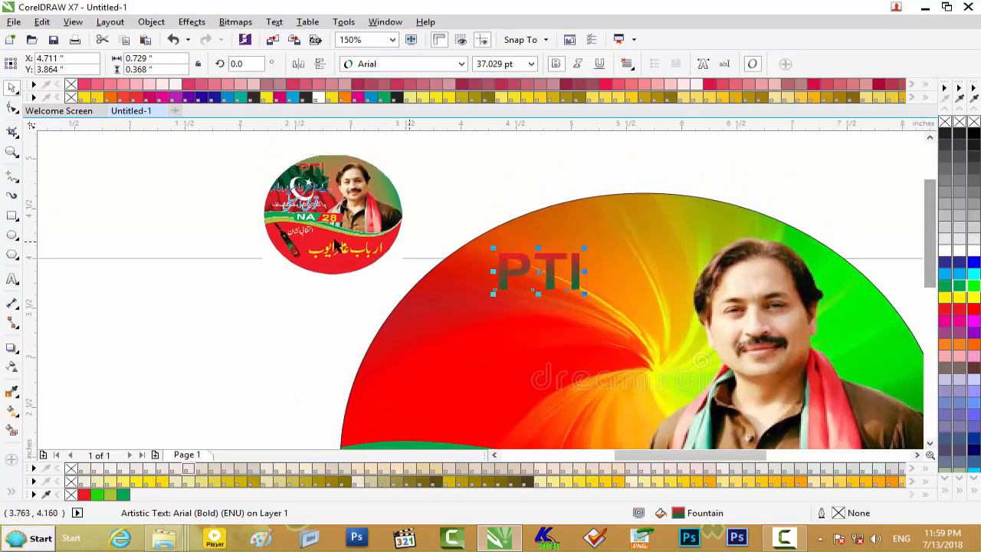
drag(585, 247, 564, 261)
- Remove the black outline from the large sticker's PowerClip ellipse
click(534, 216)
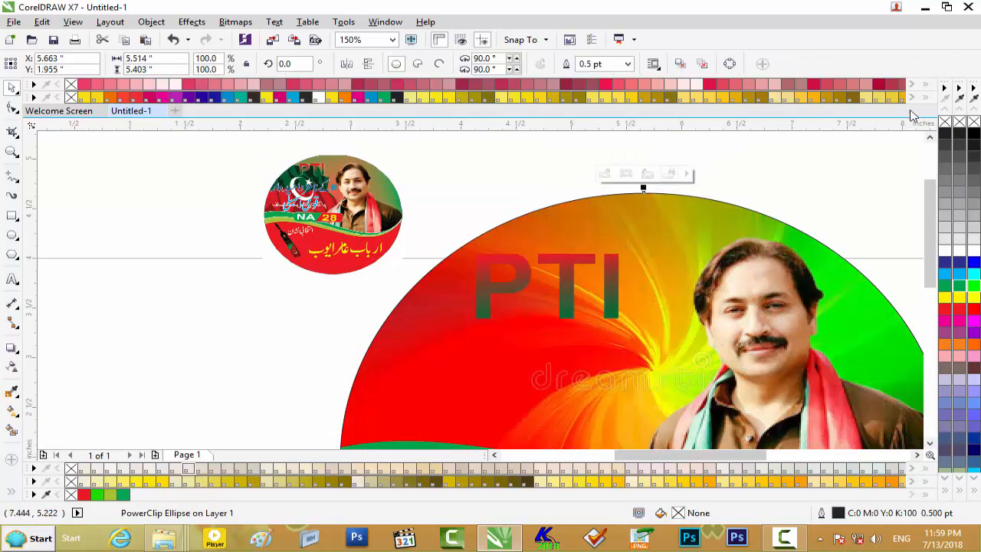
right_click(949, 125)
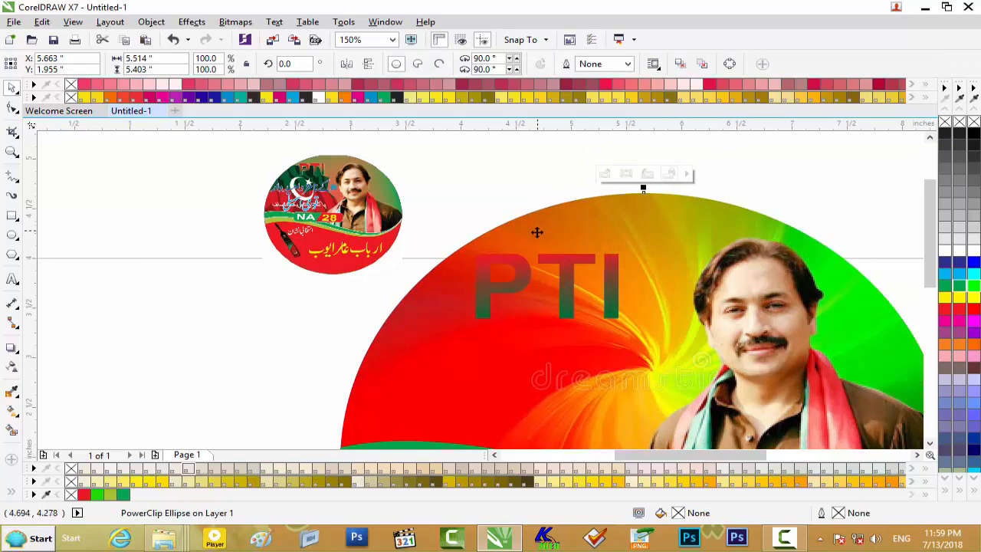
- Shift the "PTI" text slightly up toward the portrait and scale it down to about 1.11 inches wide
click(567, 264)
mouse_move(624, 247)
mouse_down()
mouse_move(637, 239)
mouse_move(623, 250)
mouse_up()
mouse_move(565, 264)
mouse_down()
mouse_move(574, 271)
mouse_move(575, 257)
mouse_up()
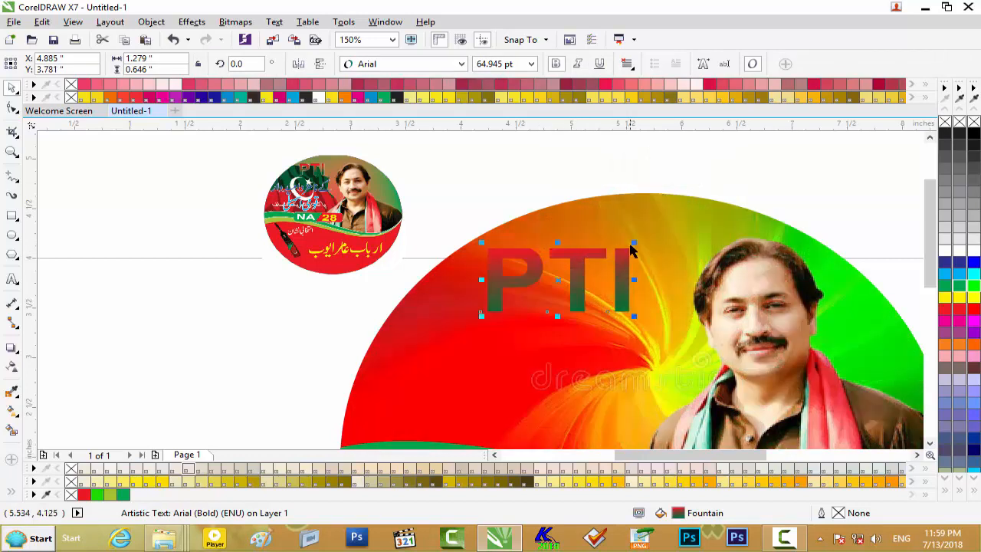
drag(634, 244, 631, 249)
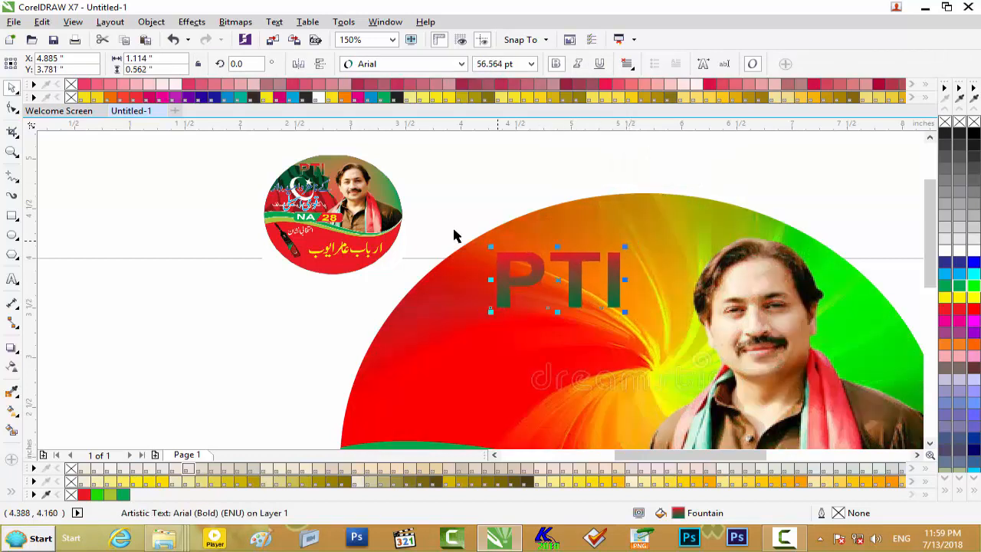
click(217, 270)
- Move the Urdu line "کے نامزد امیدوار" from beside the page onto the large sticker, directly below "PTI"
drag(665, 454, 562, 454)
drag(931, 273, 930, 239)
drag(617, 207, 296, 301)
drag(471, 251, 836, 440)
drag(931, 250, 926, 297)
drag(690, 454, 764, 454)
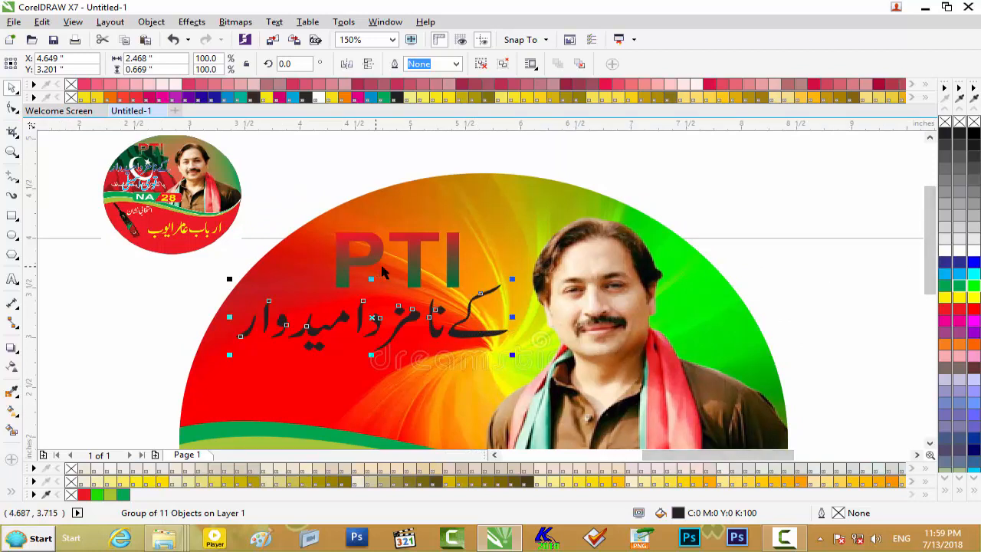
- Fill "کے نامزد امیدوار" with blue and add a 1.5 pt white outline with round corners and caps, behind fill and scaled with object
click(971, 263)
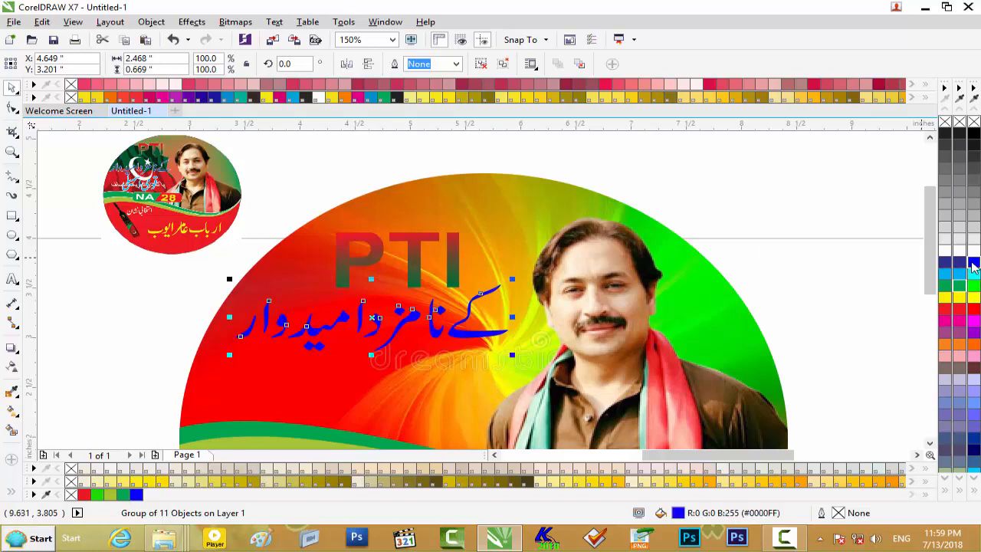
key(F12)
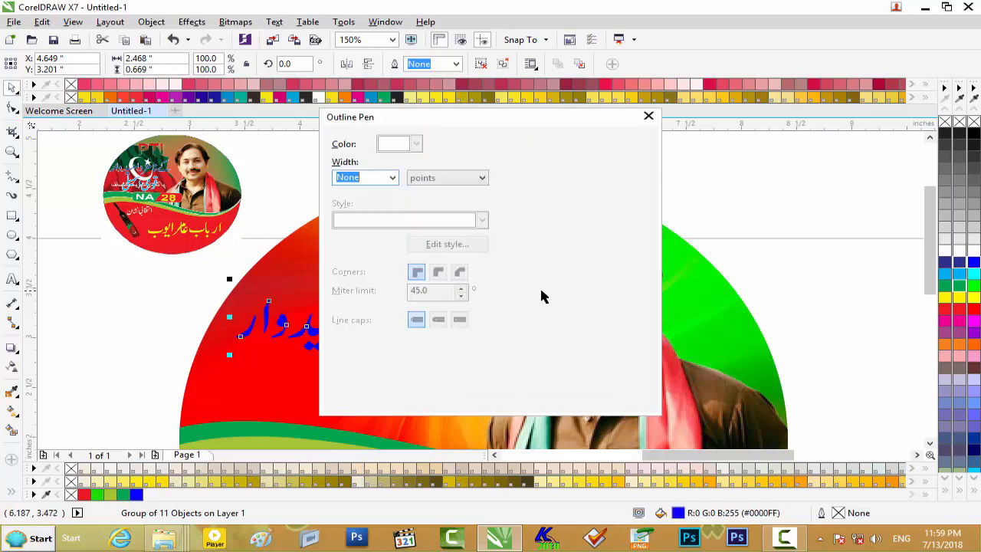
click(393, 178)
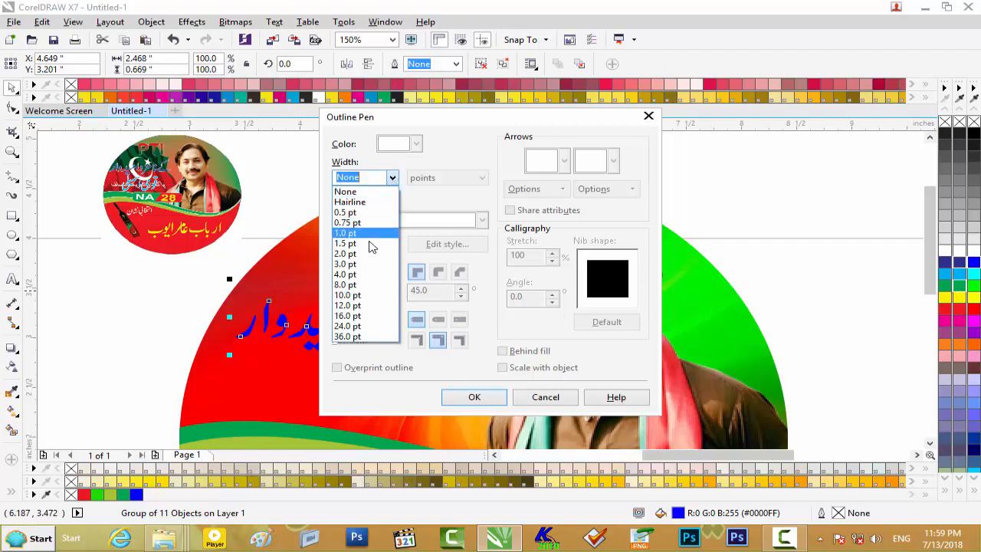
click(375, 242)
click(415, 144)
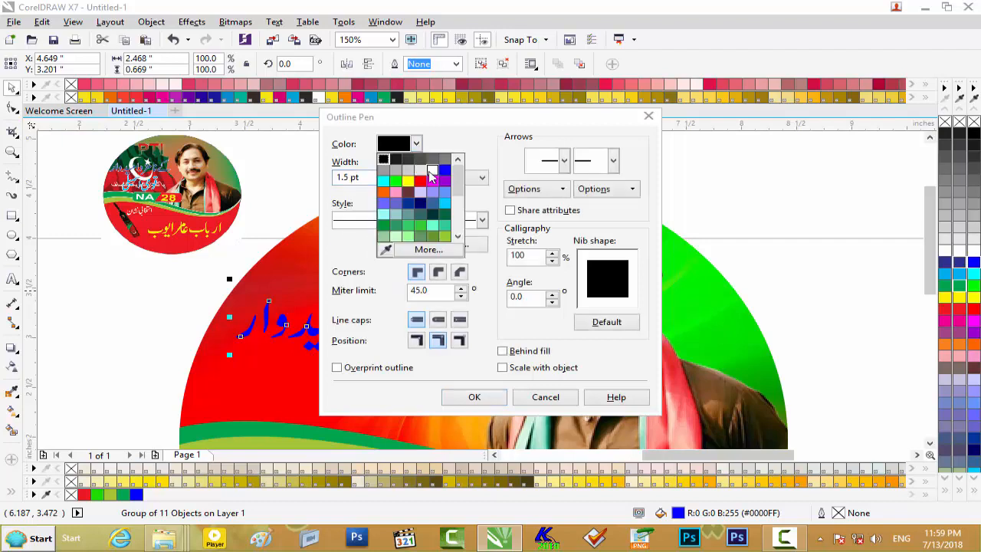
click(431, 170)
click(438, 271)
click(439, 322)
click(532, 352)
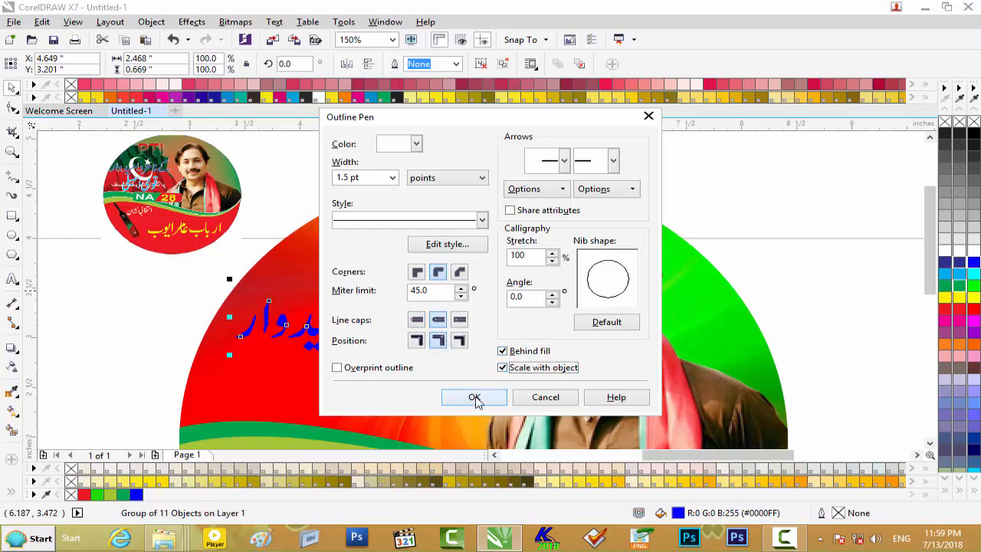
click(474, 398)
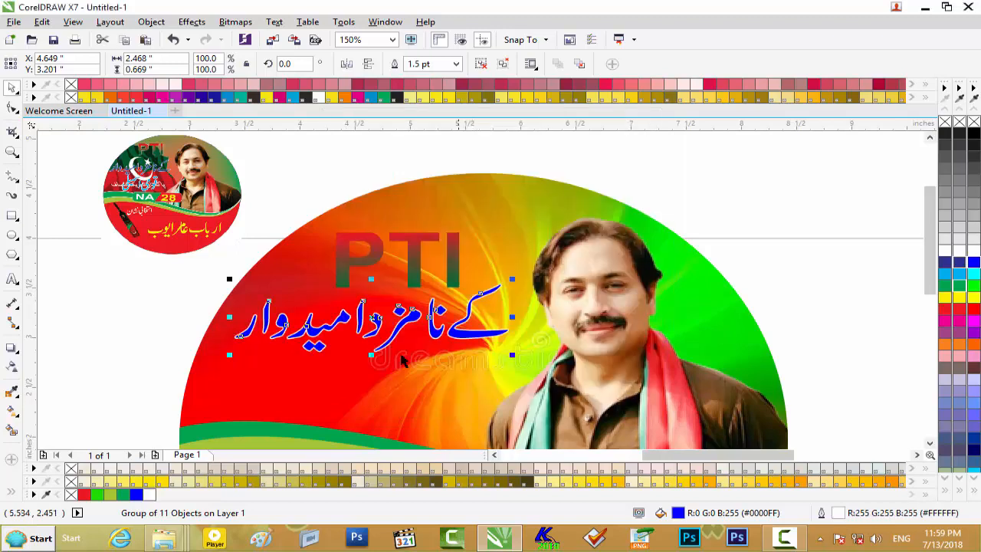
click(144, 292)
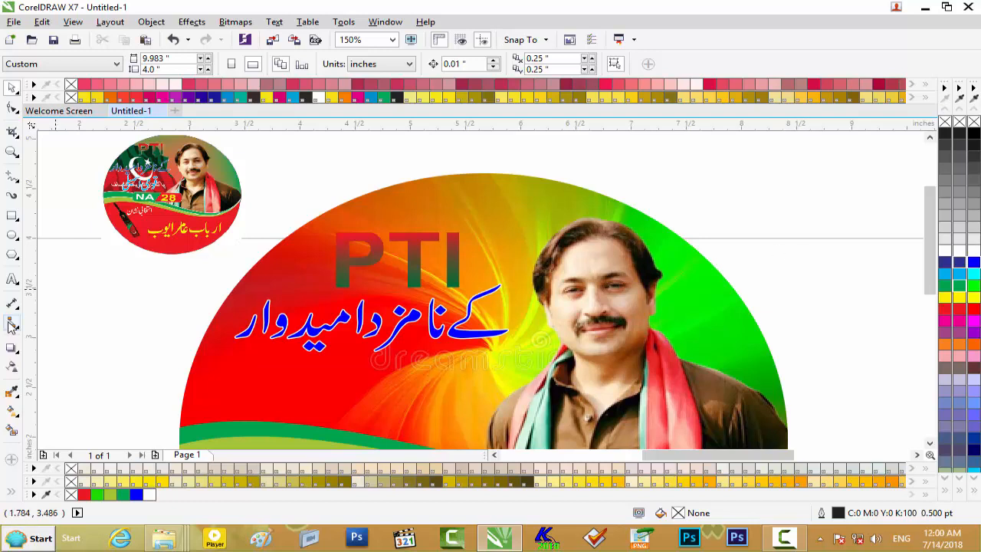
- Move the Urdu text "قومی اسمبلی" onto the sticker below the blue line and scale it to about 1.2 inches wide
drag(656, 456, 568, 458)
drag(299, 170, 195, 269)
drag(321, 219, 785, 391)
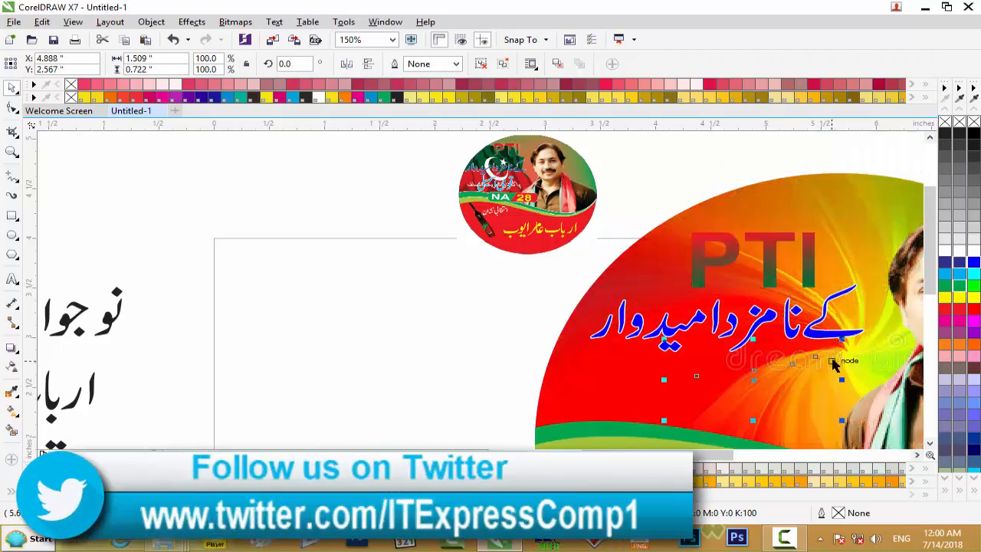
drag(842, 340, 838, 346)
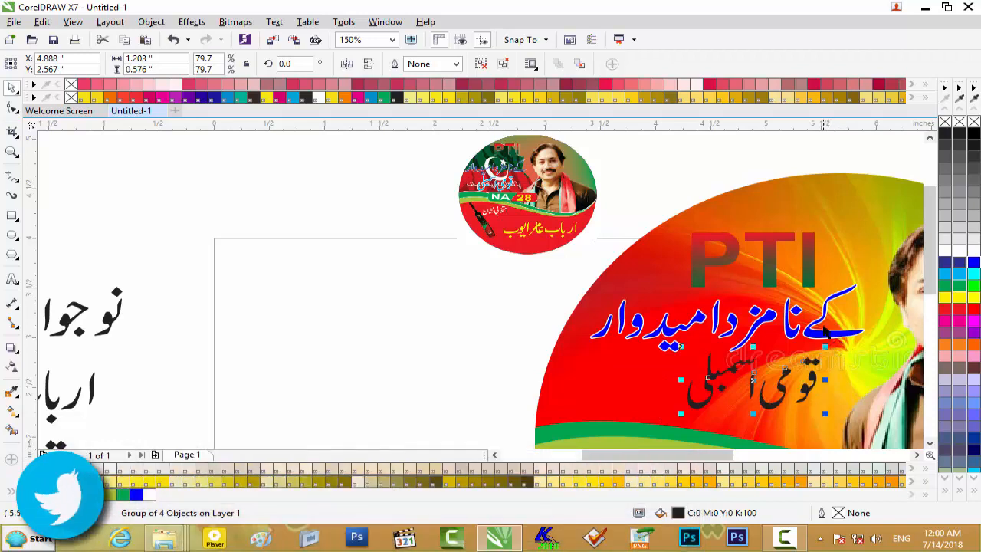
- Nudge the "PTI" text up to a Y position of about 3.95 inches
click(817, 328)
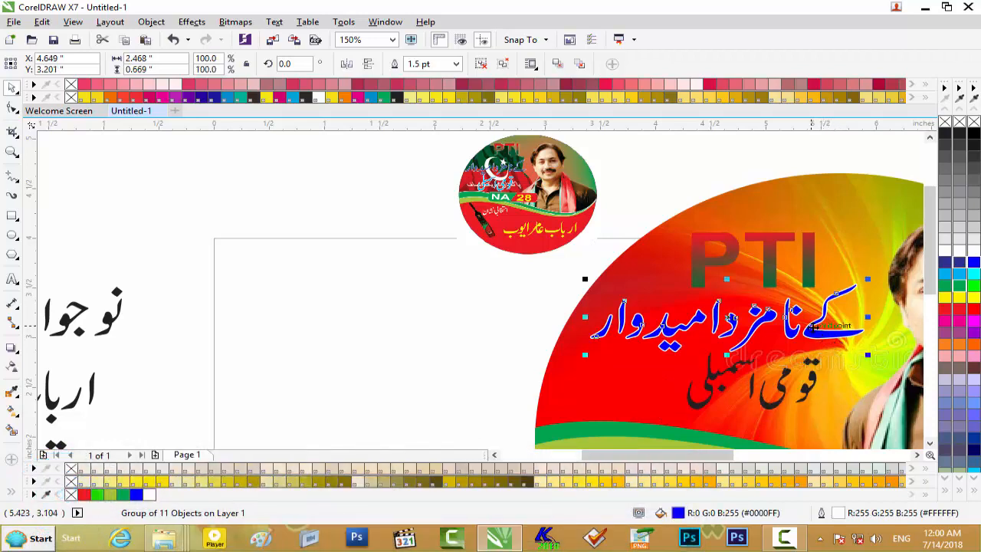
click(770, 241)
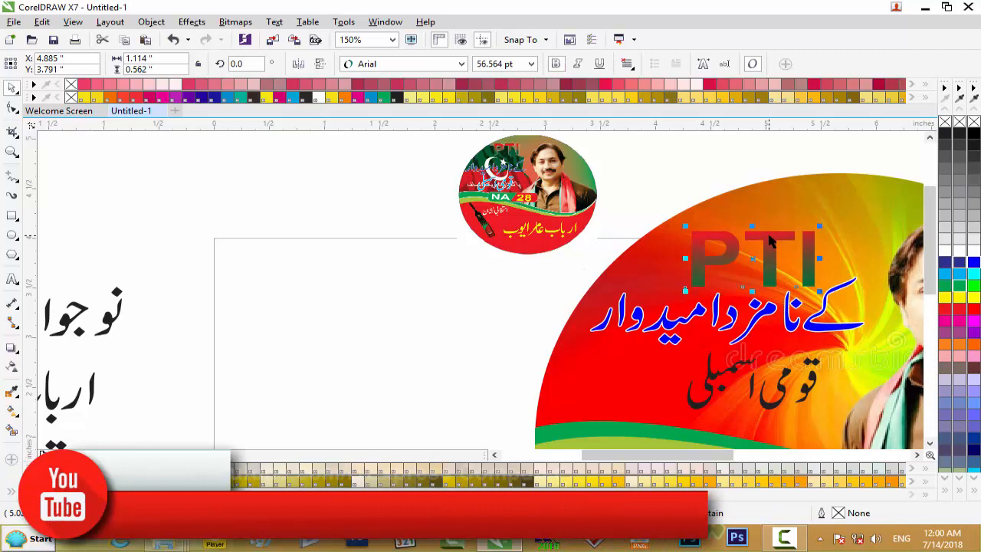
key(Up)
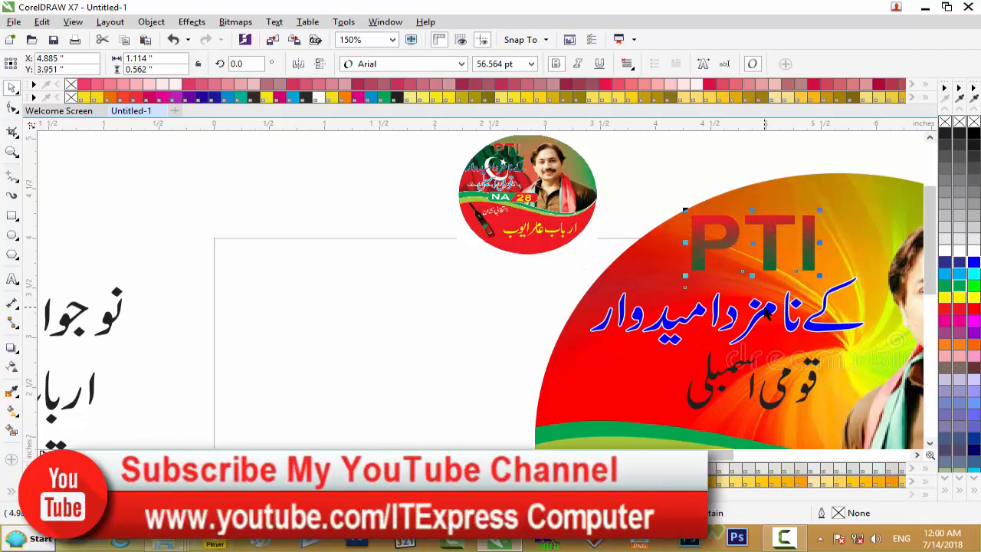
- Nudge the blue line "کے نامزد امیدوار" up and toward the portrait, to about X 4.75 and Y 3.47 inches
click(766, 313)
drag(765, 314, 768, 305)
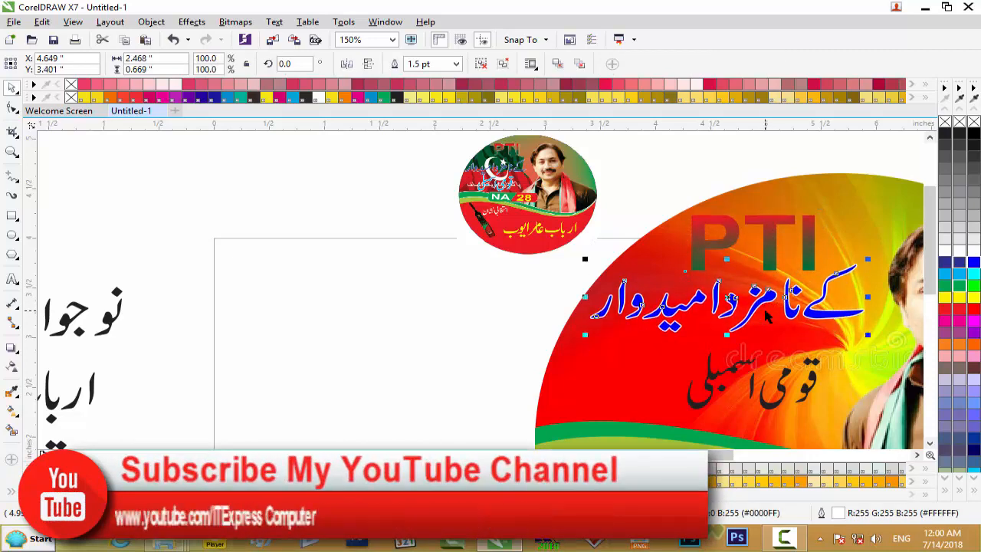
key(Right)
key(Right)
key(Right)
key(Right)
key(Right)
key(Right)
key(Up)
key(Up)
key(Up)
key(Up)
key(Up)
key(Right)
key(Right)
key(Up)
key(Up)
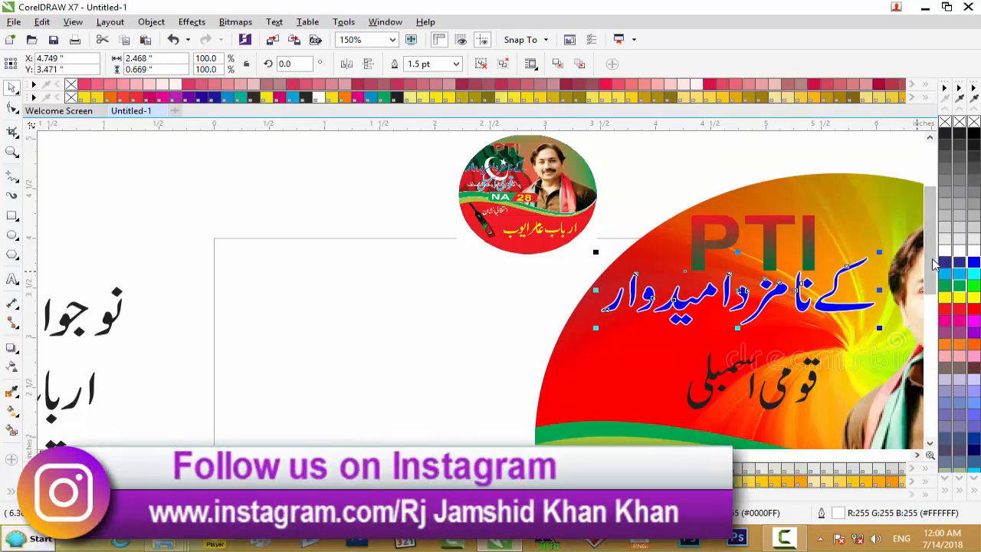
- Reposition "قومی اسمبلی" under the blue line at about X 4.73, Y 2.7 inches, and enlarge it to about 1.4 inches wide
drag(929, 264, 929, 286)
drag(788, 332, 765, 302)
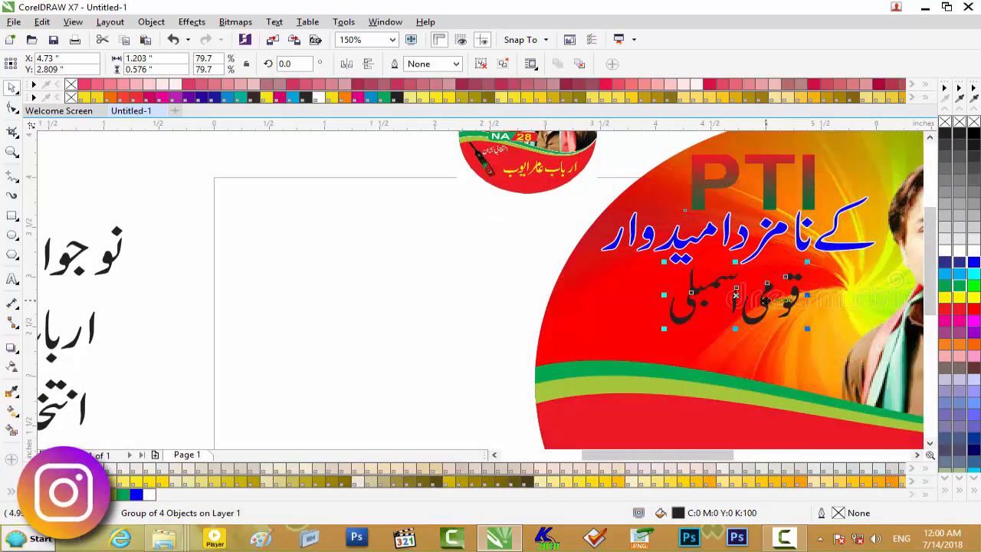
drag(806, 260, 818, 257)
key(Down)
key(Down)
key(Down)
key(Down)
key(Down)
key(Down)
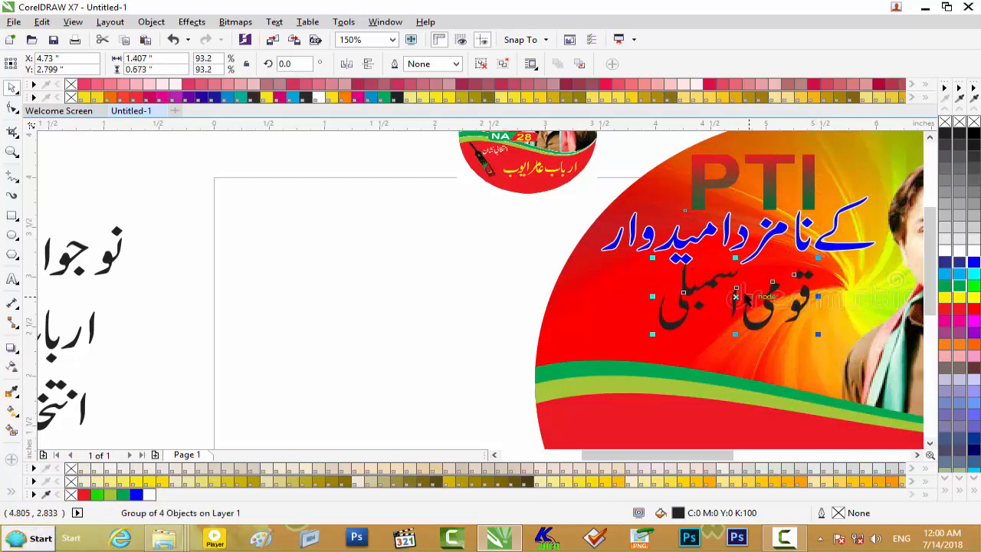
key(Down)
key(Down)
key(Down)
key(Down)
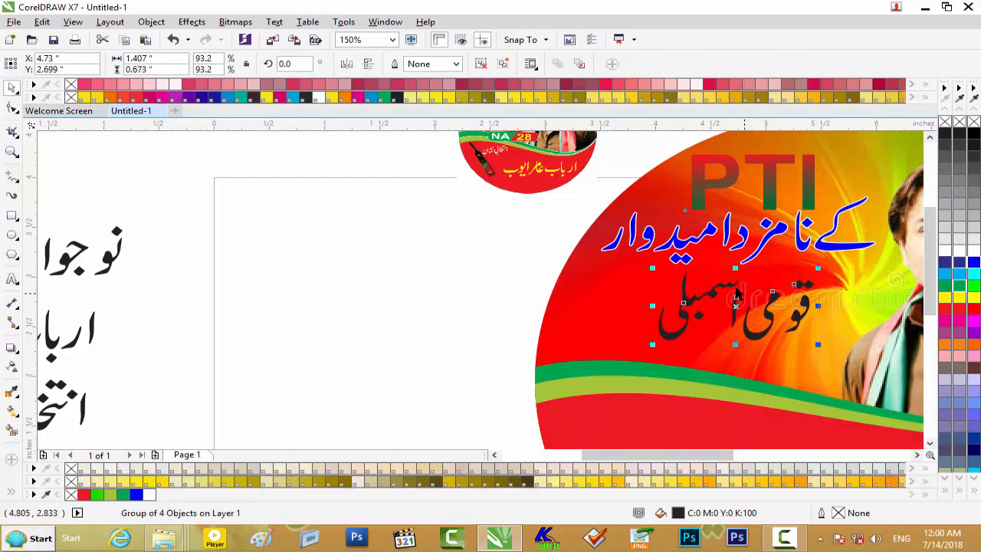
- Fill "قومی اسمبلی" with cyan and add a 2.0 pt outline with round corners and caps, behind the fill and scaling with the object
scroll(929, 238, up, 3)
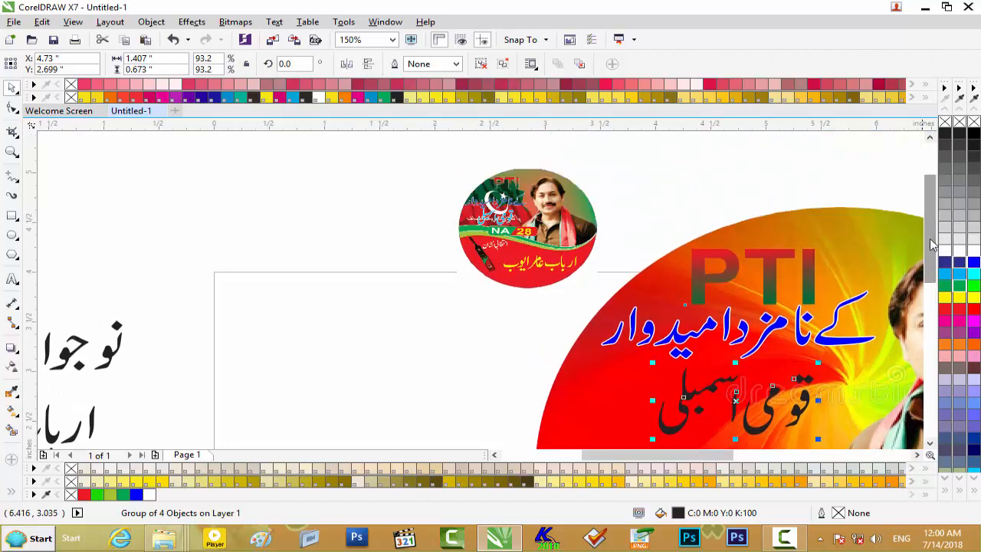
click(970, 278)
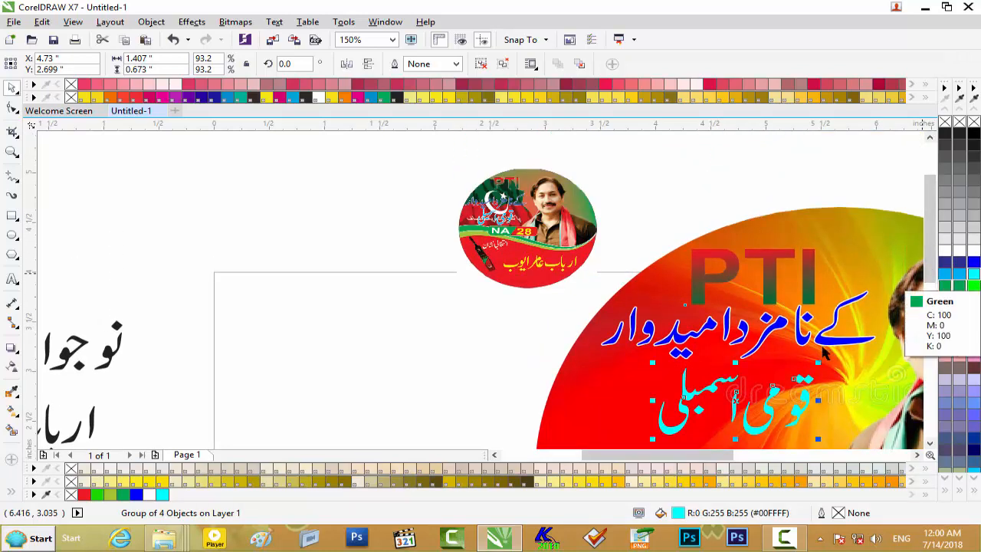
scroll(800, 365, up, 1)
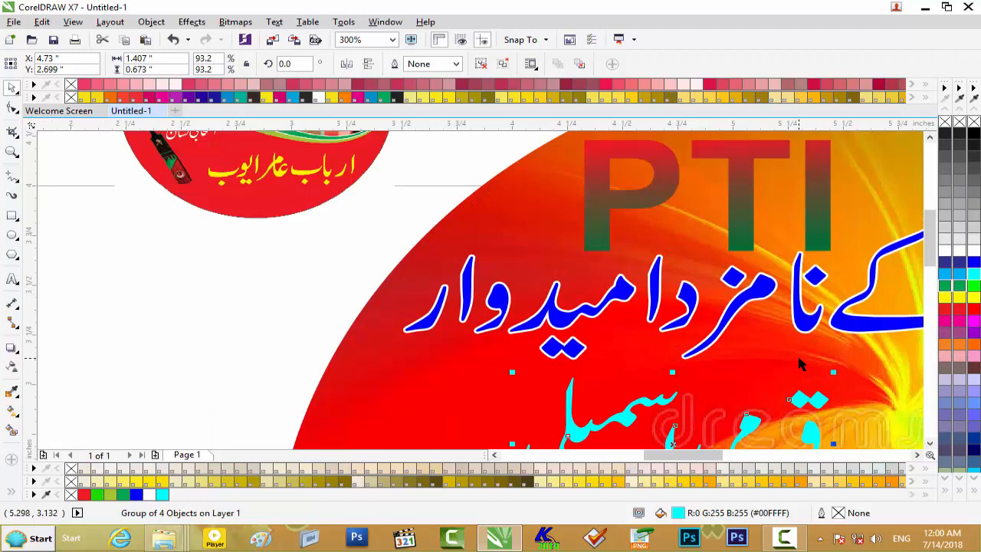
key(F12)
click(392, 178)
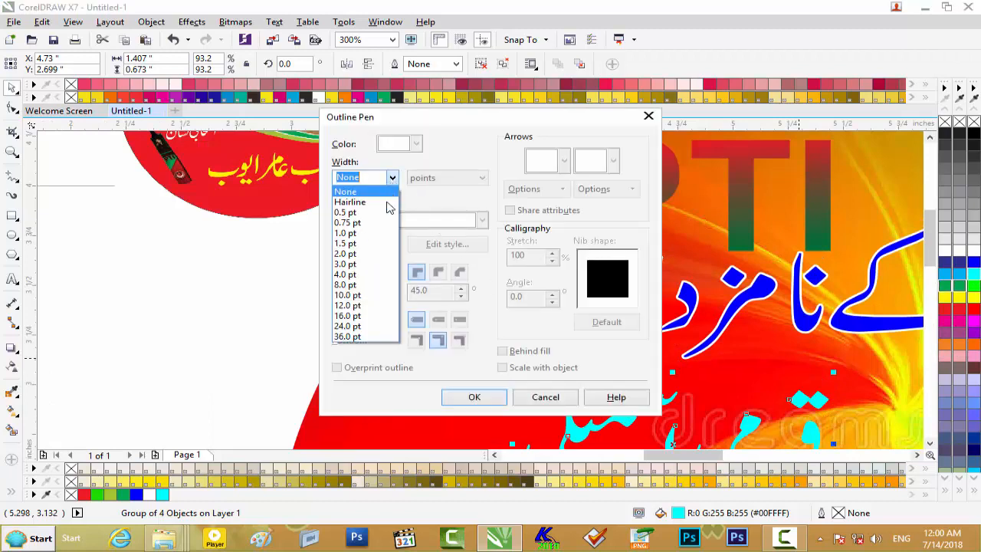
click(368, 259)
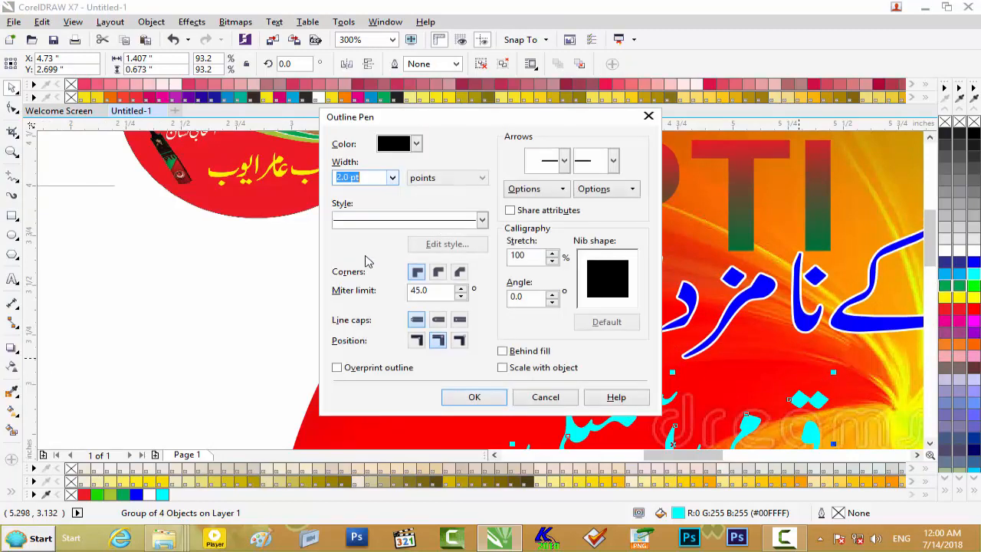
click(438, 272)
click(438, 320)
click(529, 351)
click(526, 368)
click(474, 397)
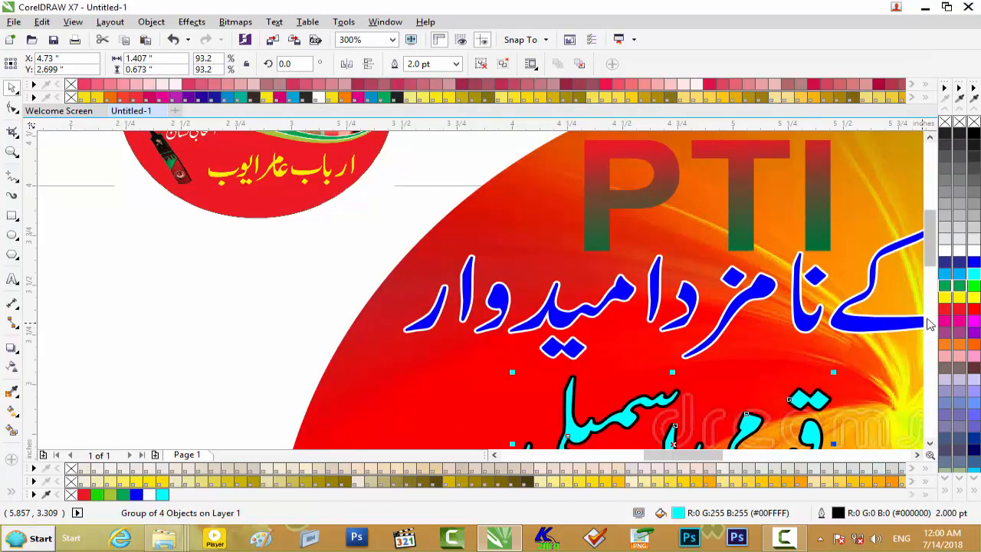
- Change the outline color of "قومی اسمبلی" to white
drag(931, 261, 930, 286)
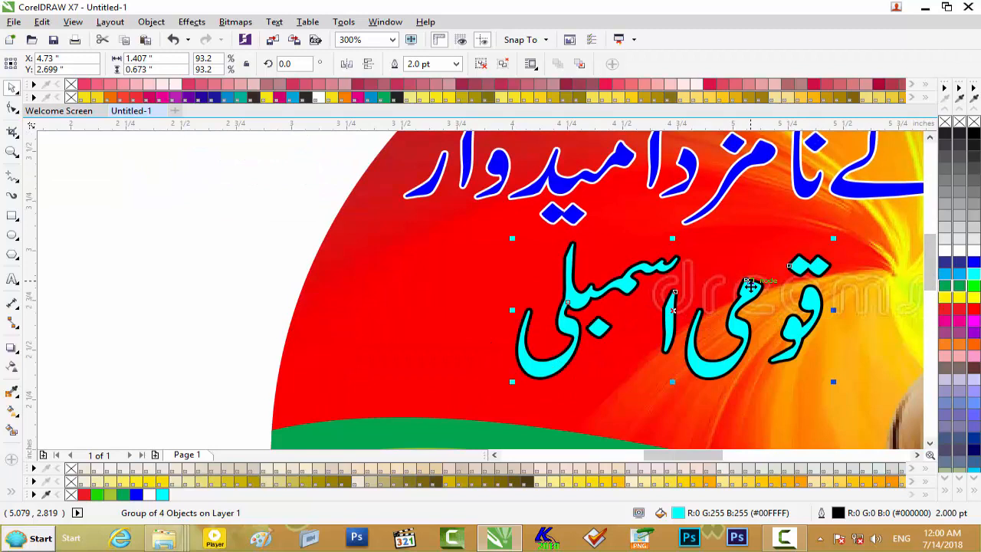
key(F12)
click(415, 144)
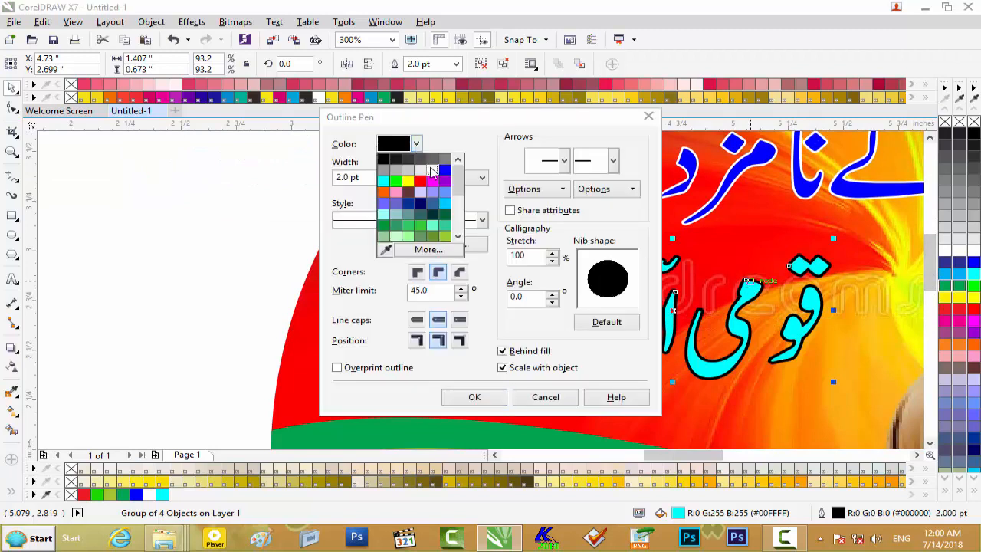
click(432, 170)
click(470, 396)
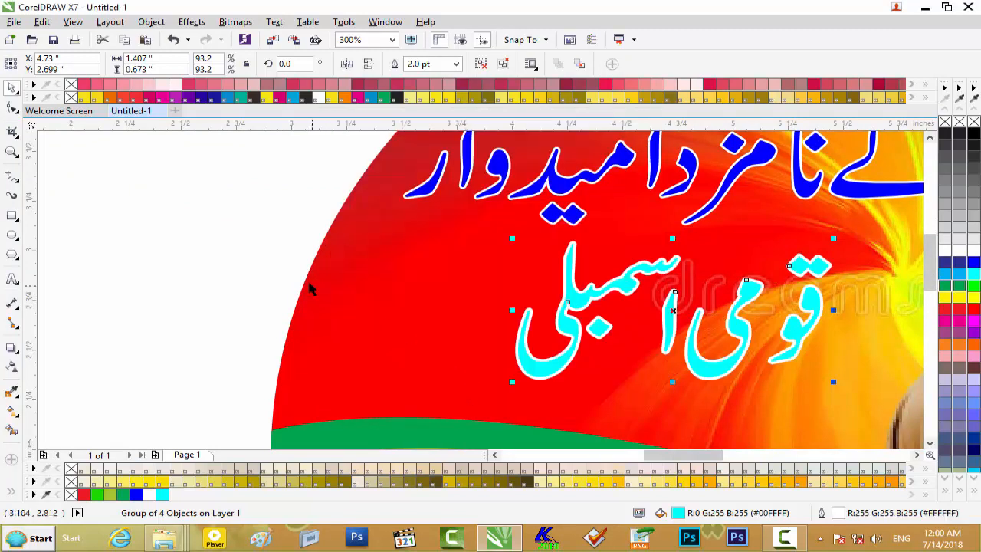
scroll(272, 245, down, 2)
scroll(270, 244, up, 1)
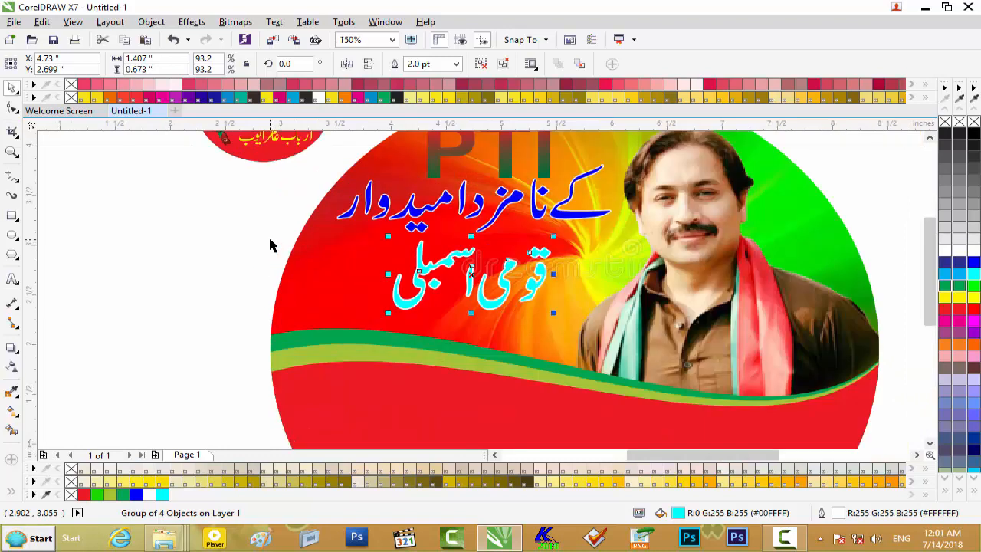
- Set the outline color of "قومی اسمبلی" to black
key(F12)
click(415, 144)
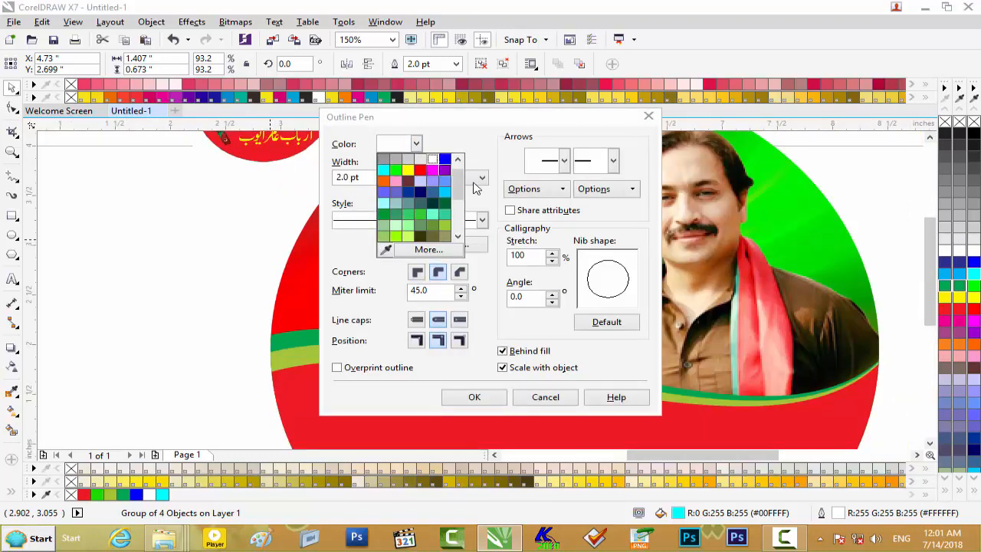
scroll(459, 184, up, 2)
click(385, 161)
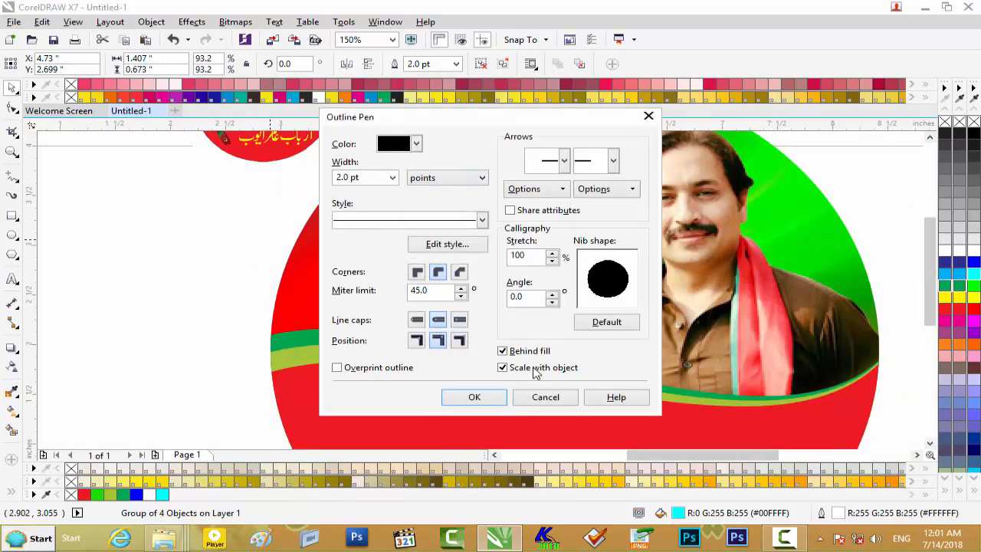
click(475, 397)
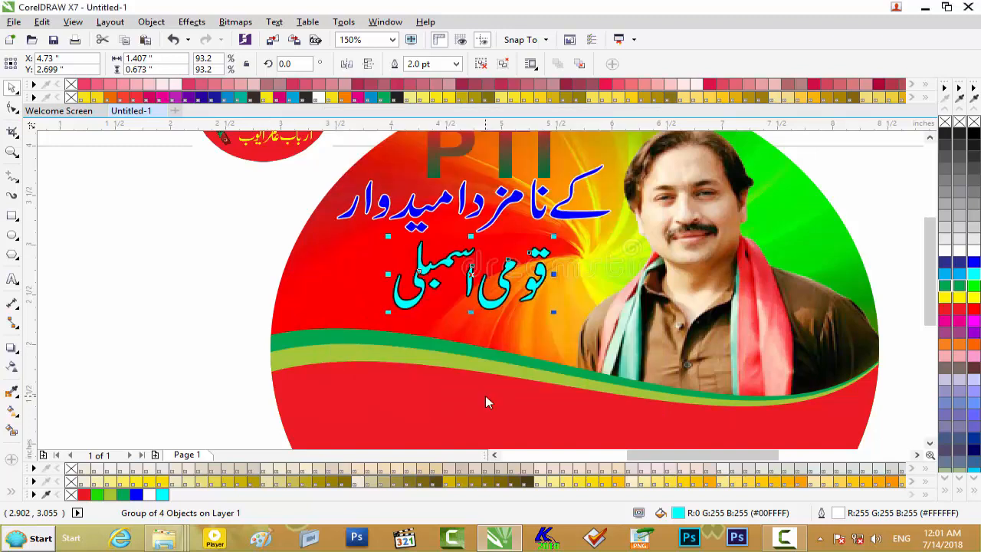
scroll(494, 306, up, 1)
scroll(494, 307, down, 1)
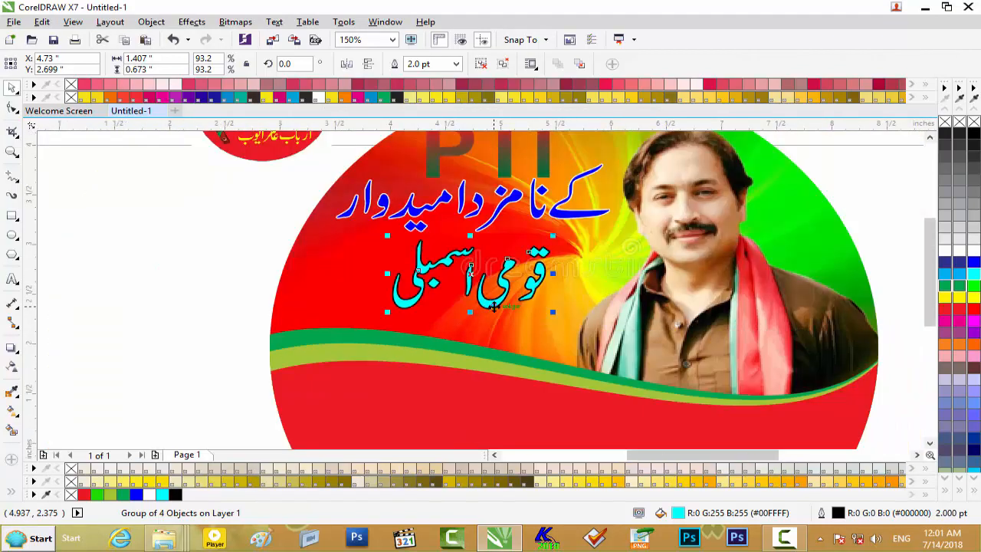
- Draw a rectangle about 3.14 by 0.63 inches above the loose Urdu text lines and fill it with CMYK green
scroll(386, 306, down, 1)
click(711, 302)
scroll(281, 260, up, 1)
scroll(280, 257, down, 1)
click(13, 217)
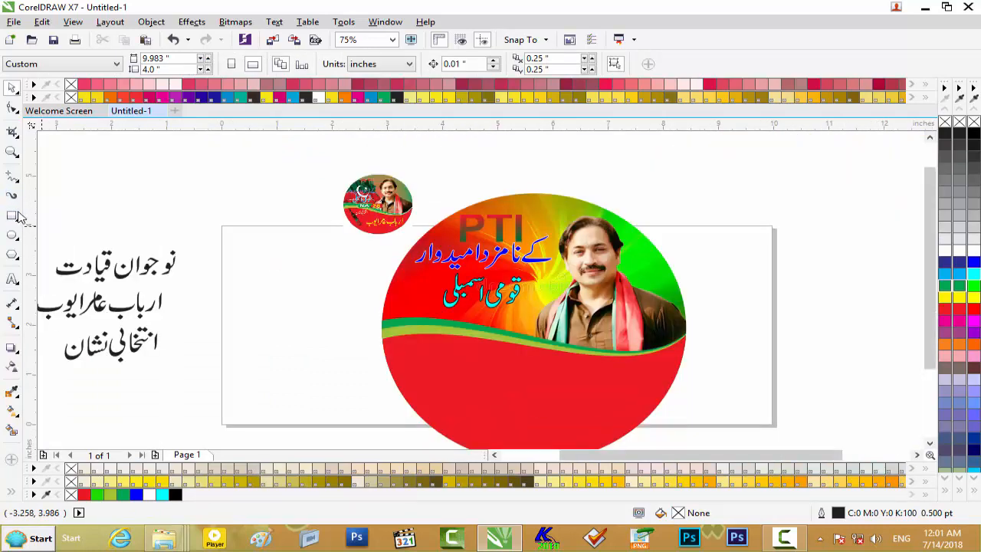
drag(120, 172, 292, 203)
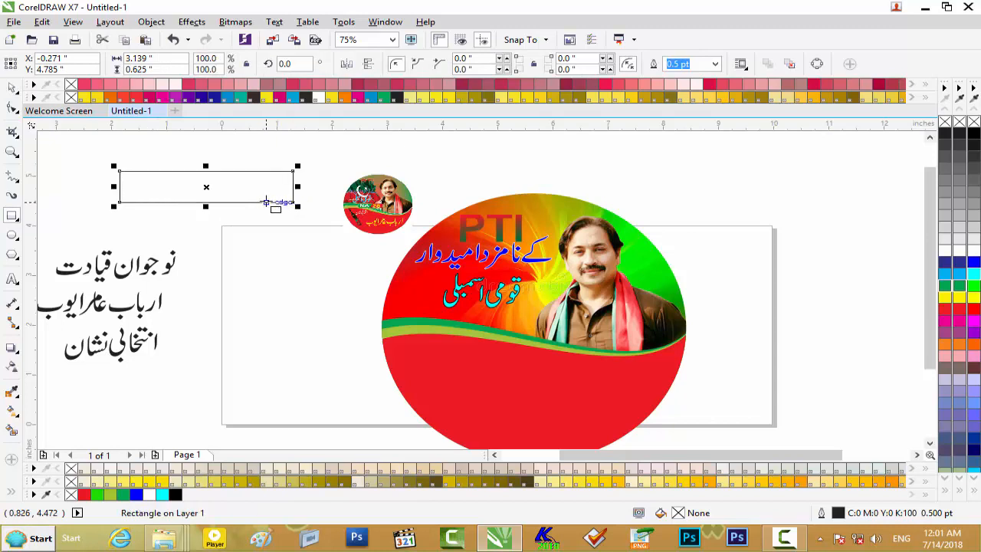
click(961, 287)
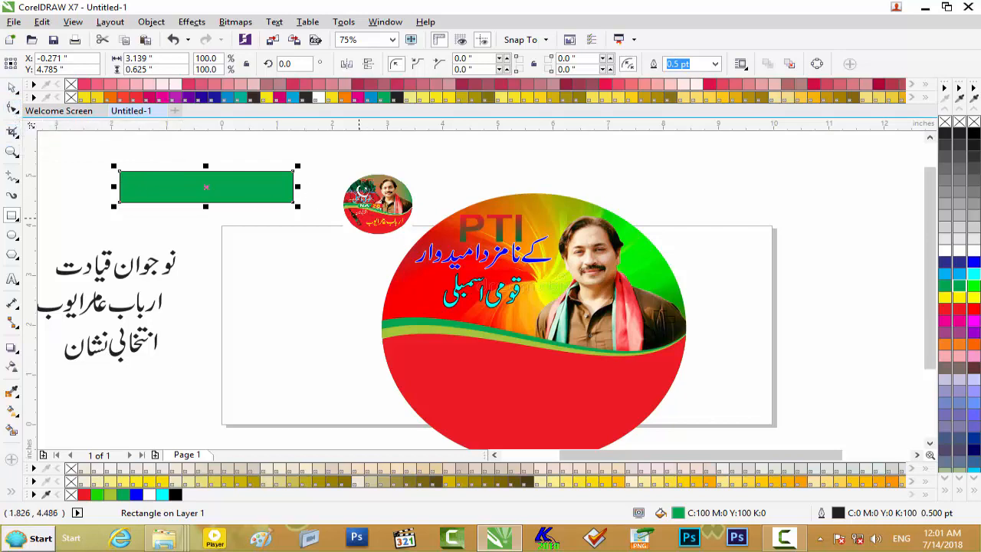
- Create a red copy of the green rectangle in place and narrow it from its right side to about 1.65 inches wide
click(958, 309)
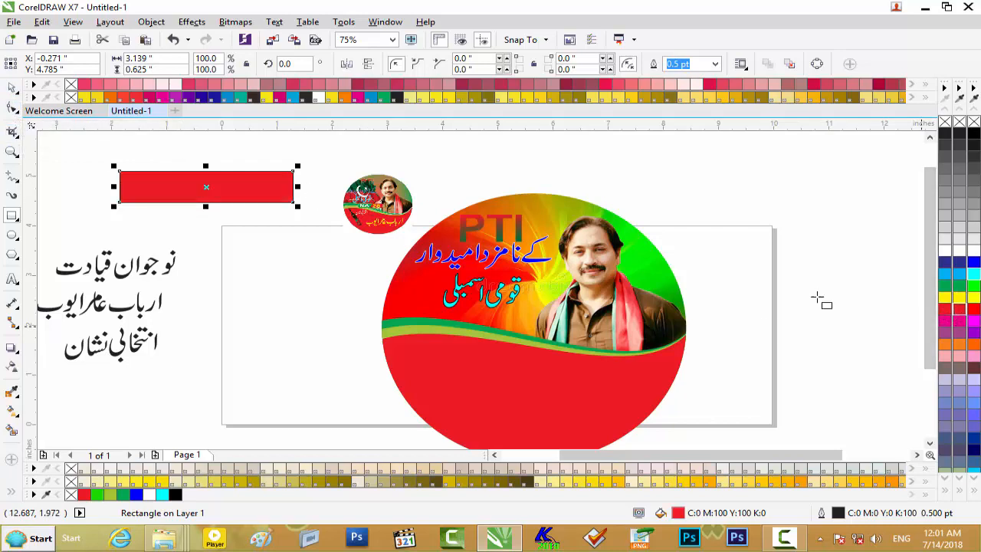
click(12, 87)
drag(299, 187, 215, 188)
scroll(214, 187, up, 1)
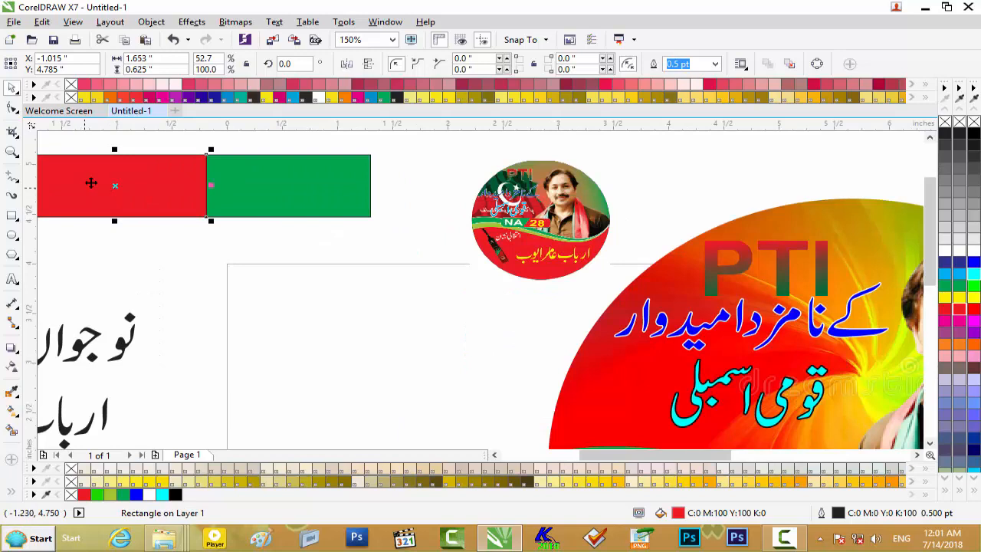
- Convert the red rectangle to curves
click(11, 110)
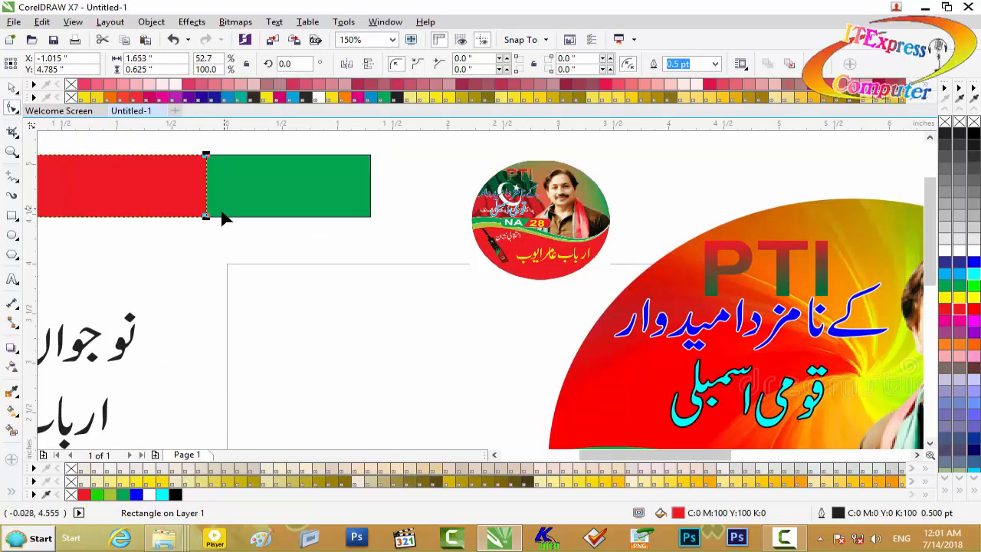
click(207, 216)
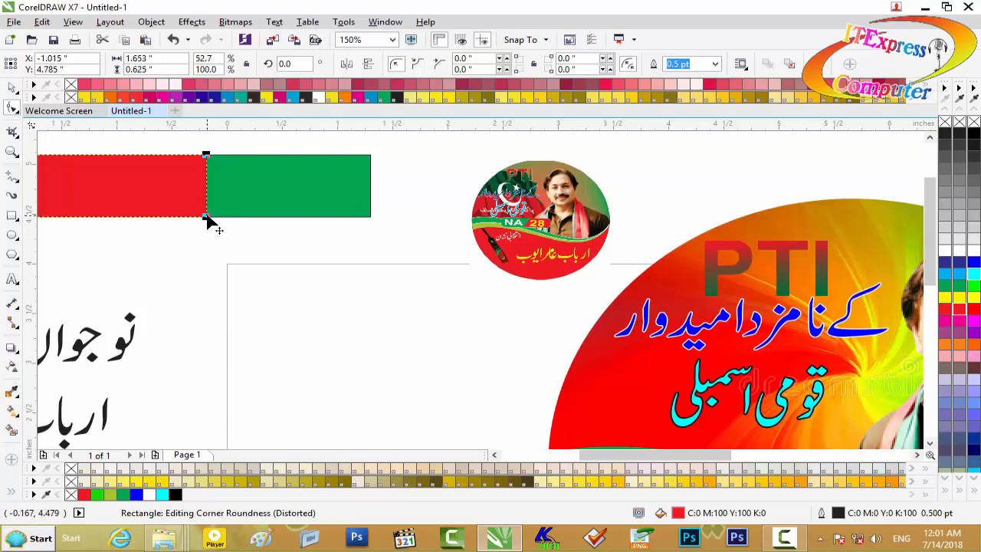
right_click(206, 217)
click(262, 207)
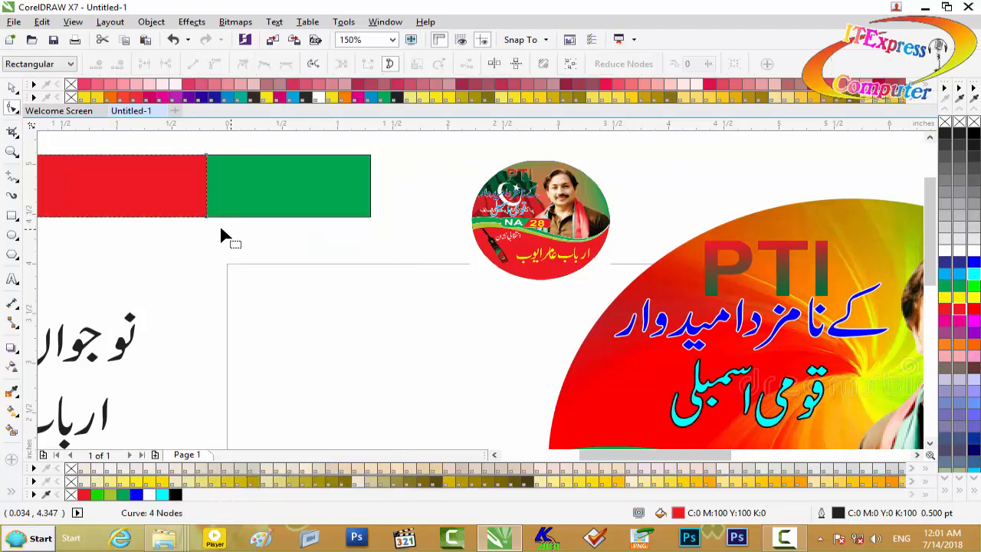
- Skew the red shape's upper edge to the right until the shape is about 2 inches wide
click(11, 89)
click(149, 182)
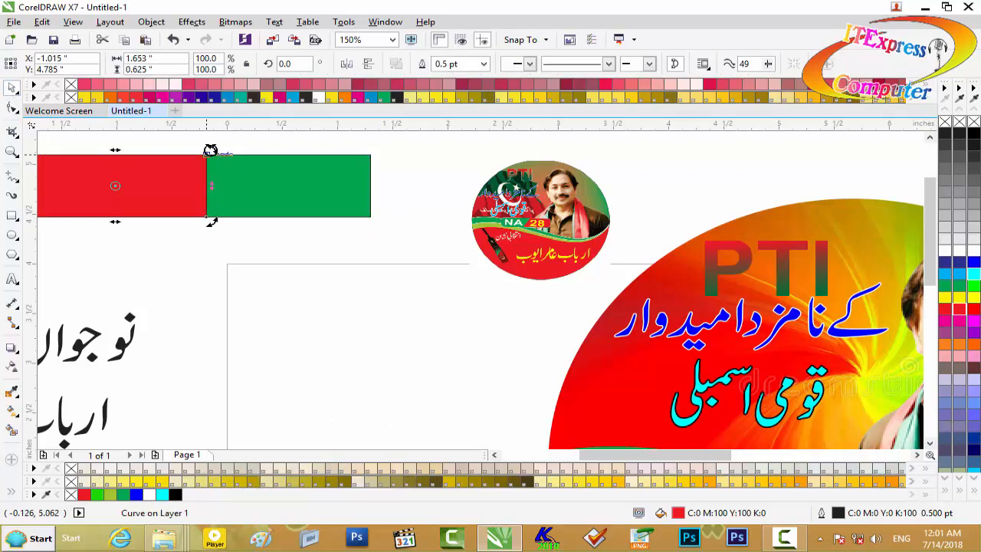
drag(110, 151, 152, 154)
drag(617, 457, 580, 457)
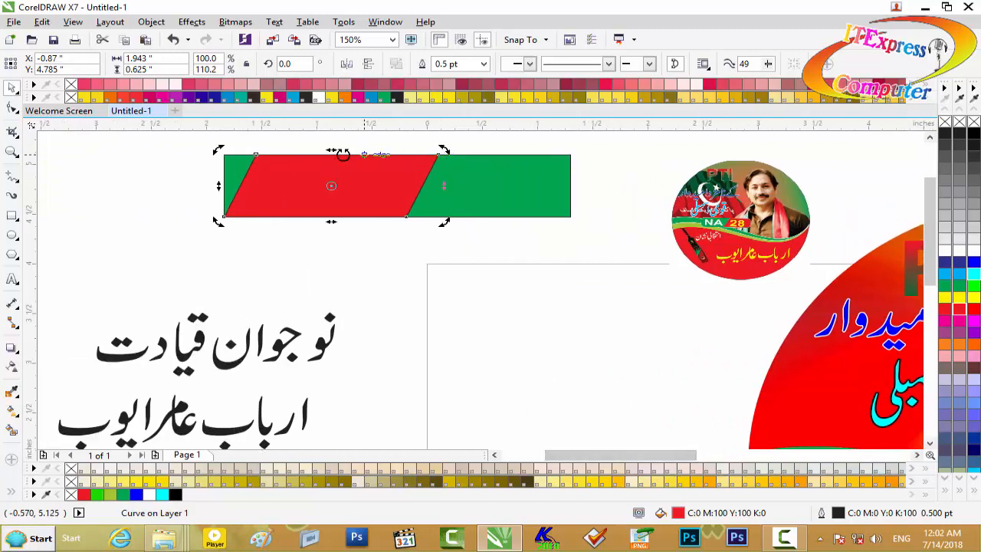
drag(331, 151, 342, 151)
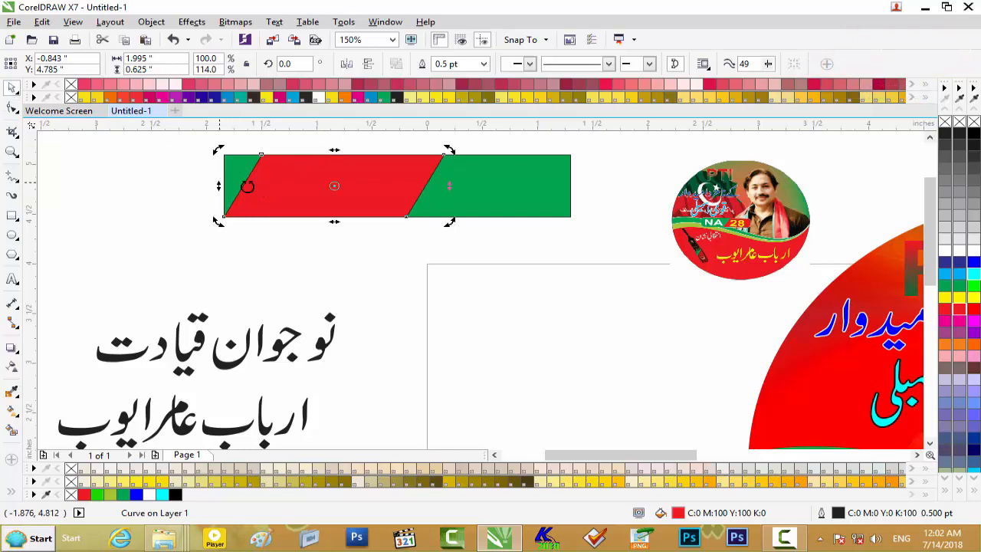
- Stretch the slanted red shape leftward to about 2.37 inches wide and PowerClip it inside the green rectangle
click(152, 178)
click(346, 191)
drag(218, 186, 176, 188)
right_click(356, 188)
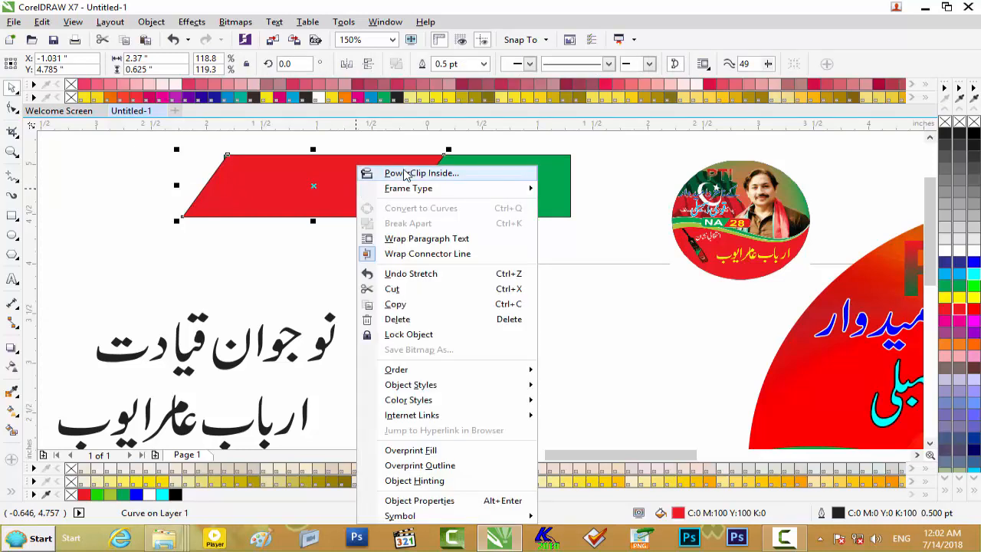
click(407, 175)
click(463, 196)
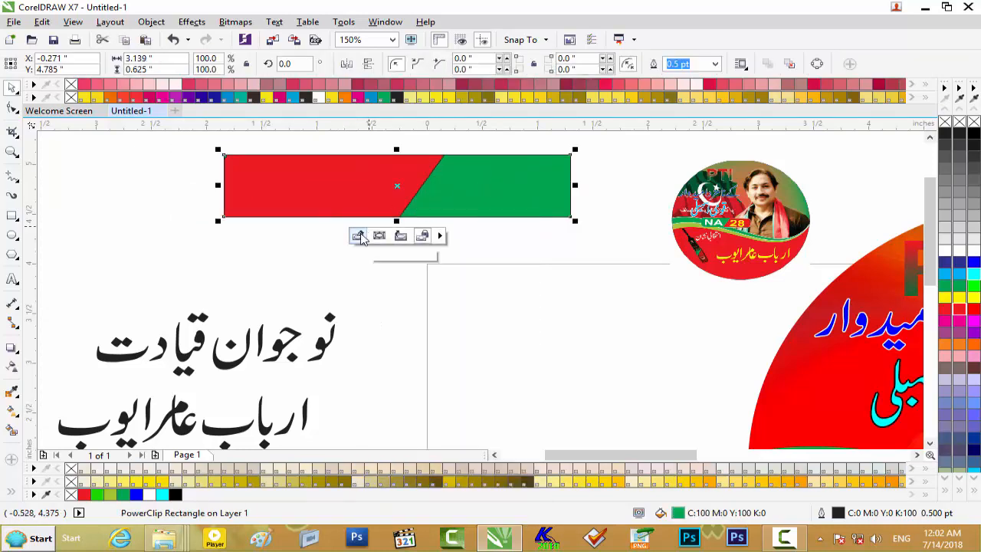
- Remove the outlines from the green PowerClip rectangle and from the red shape inside it
drag(610, 141, 191, 250)
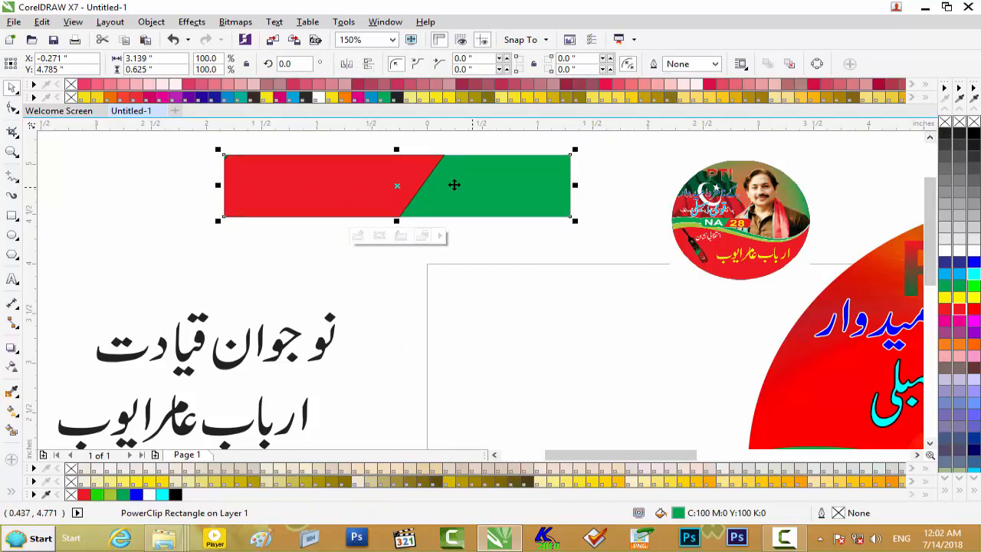
click(358, 235)
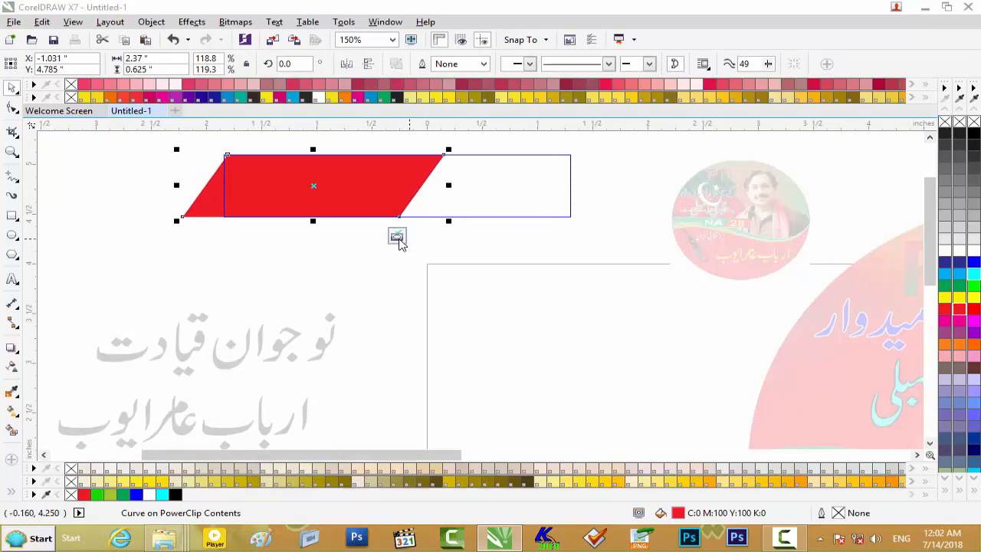
click(397, 237)
scroll(433, 225, down, 1)
scroll(434, 225, up, 1)
scroll(434, 225, down, 1)
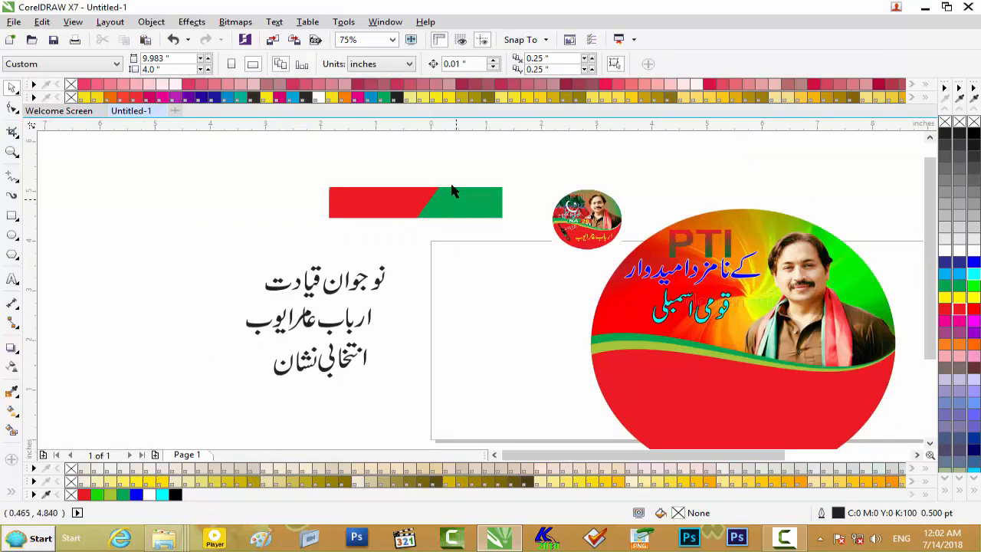
- Give the red-green PowerClip bar a white hairline outline
scroll(408, 210, up, 1)
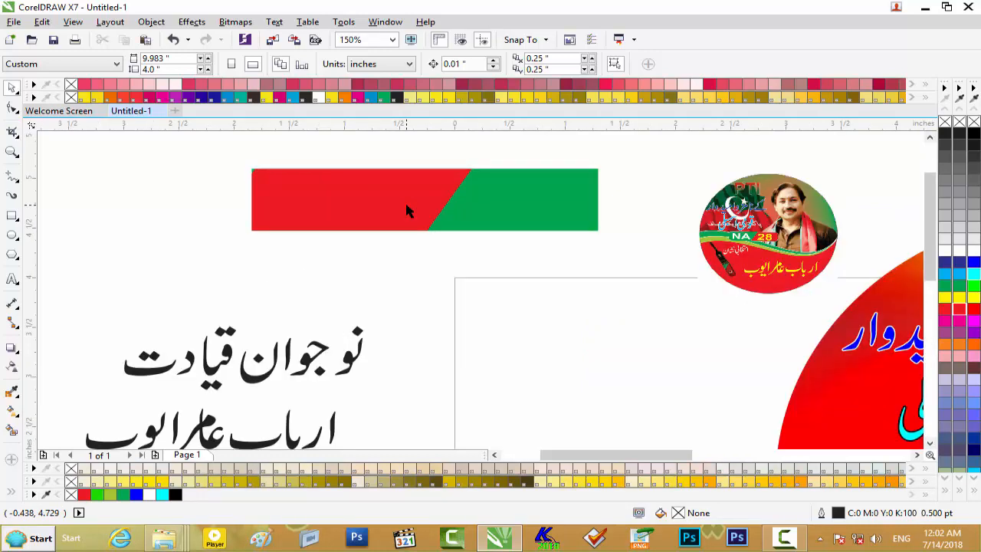
scroll(708, 246, up, 1)
scroll(708, 247, down, 1)
click(449, 208)
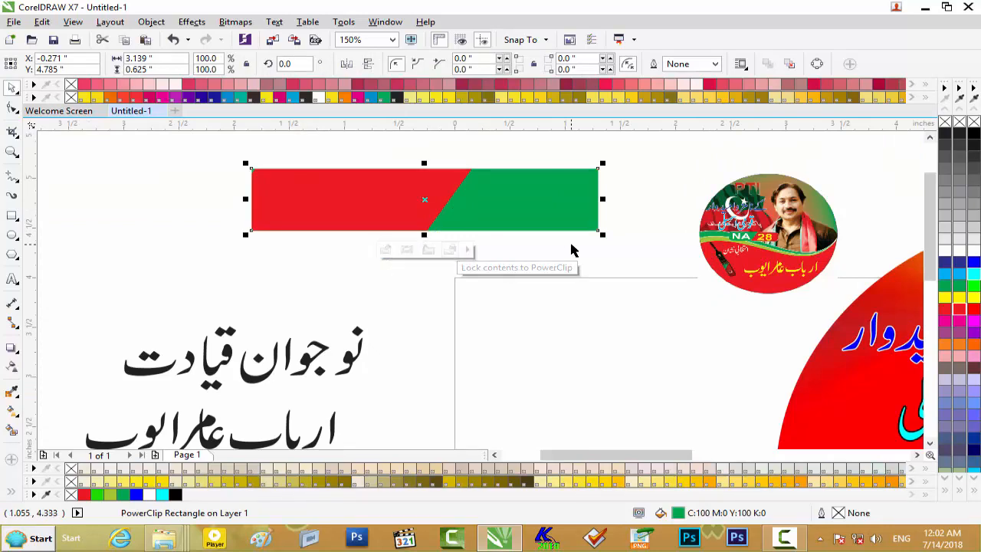
drag(642, 158, 209, 264)
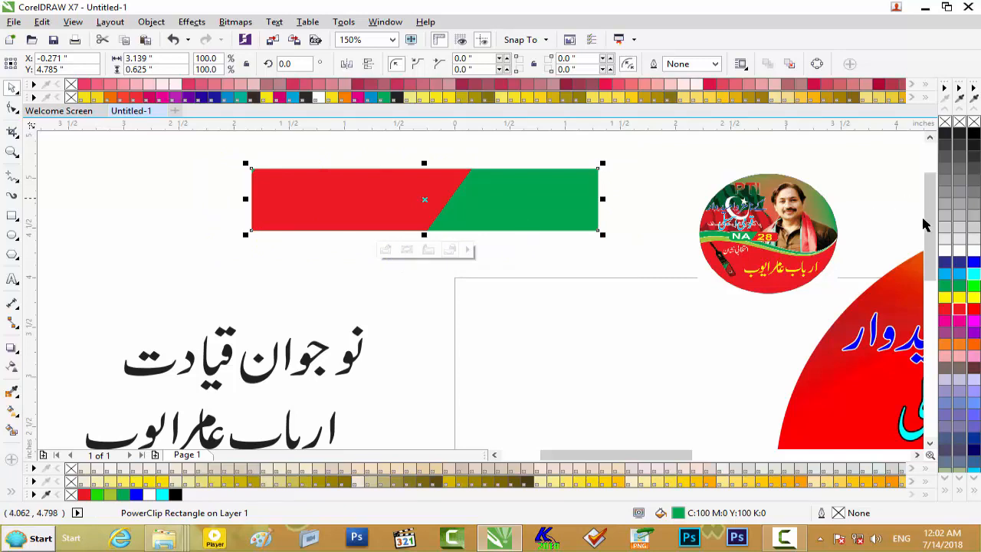
right_click(943, 253)
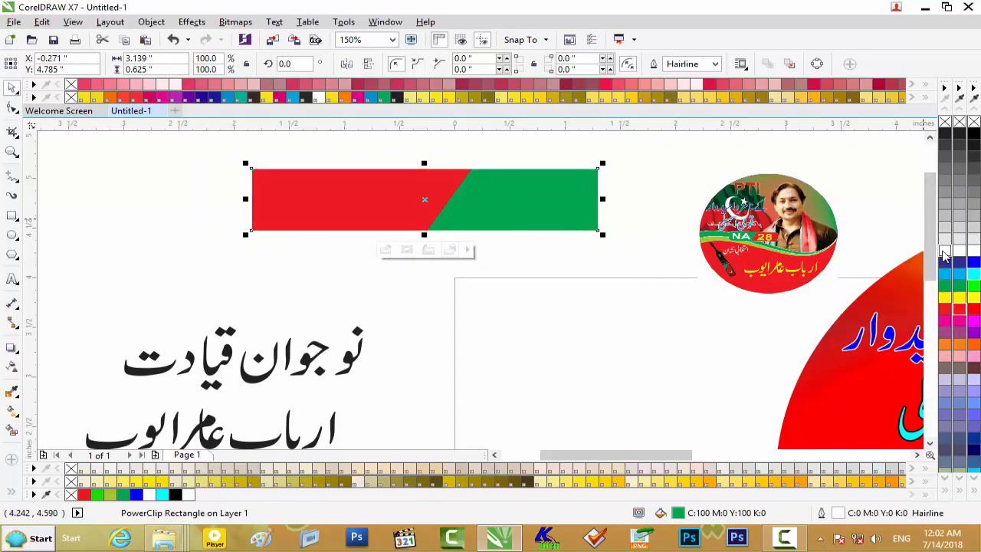
- Set the bar's outline to 1.5 pt with round corners and line caps, behind the fill and scaling with the object
key(F12)
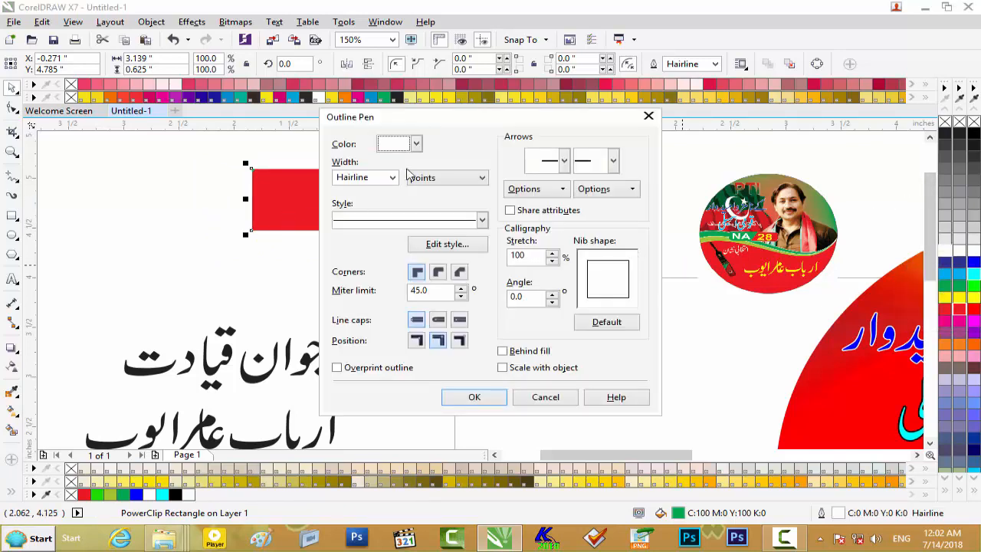
click(392, 178)
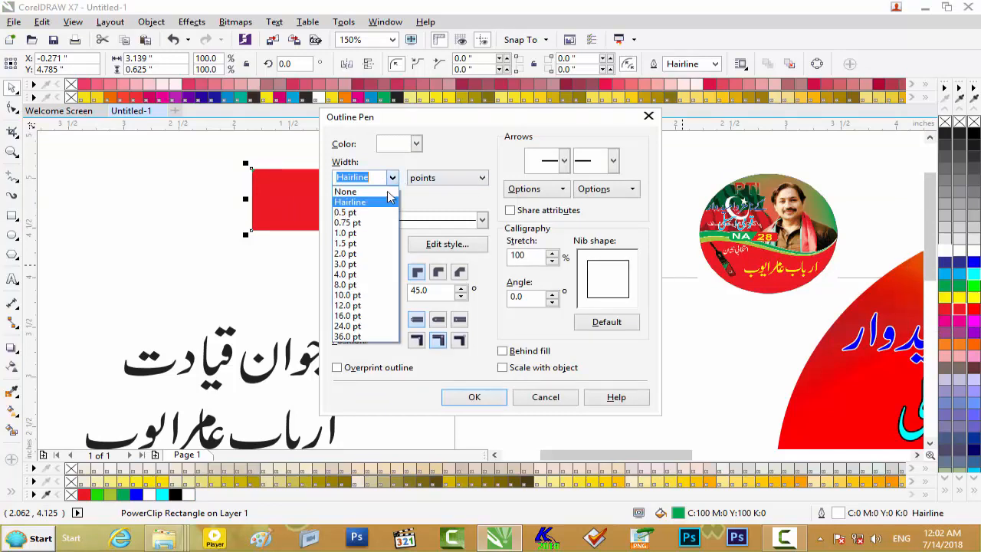
click(383, 248)
click(415, 146)
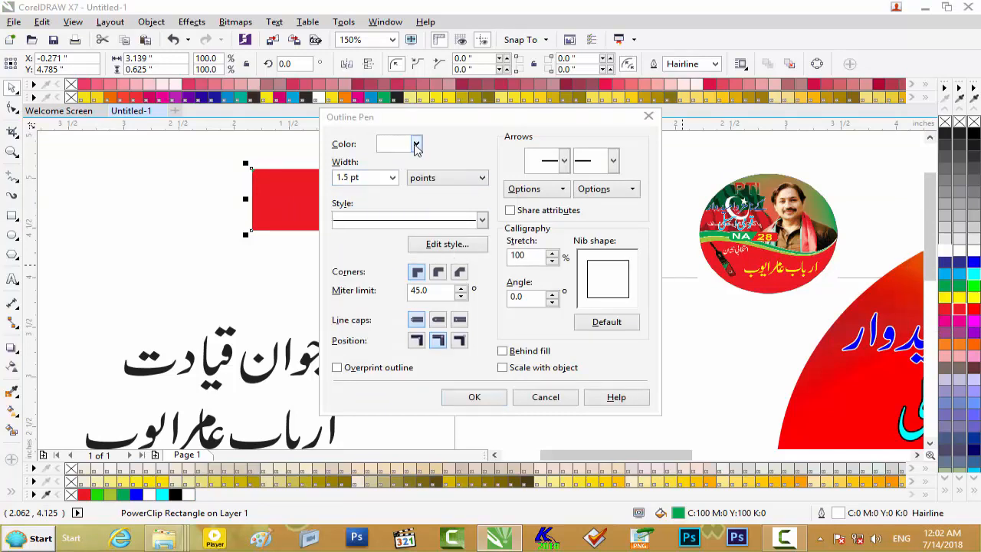
click(438, 271)
click(437, 322)
click(546, 351)
click(525, 368)
click(474, 397)
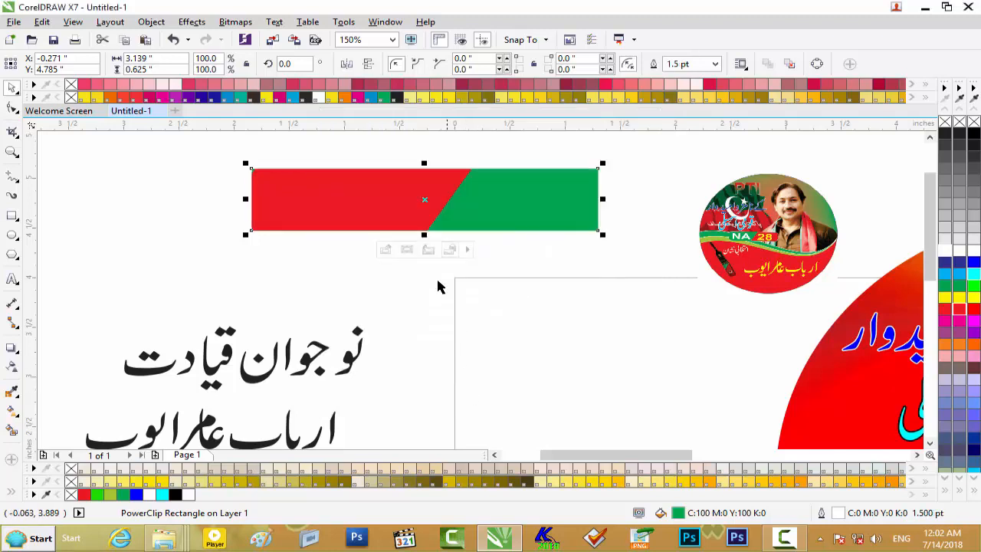
- Move the red-green bar onto the round sticker, across the wave bands below the Urdu text
click(557, 256)
drag(407, 210, 876, 427)
scroll(876, 428, down, 1)
drag(740, 453, 801, 440)
drag(927, 320, 925, 362)
drag(512, 330, 542, 306)
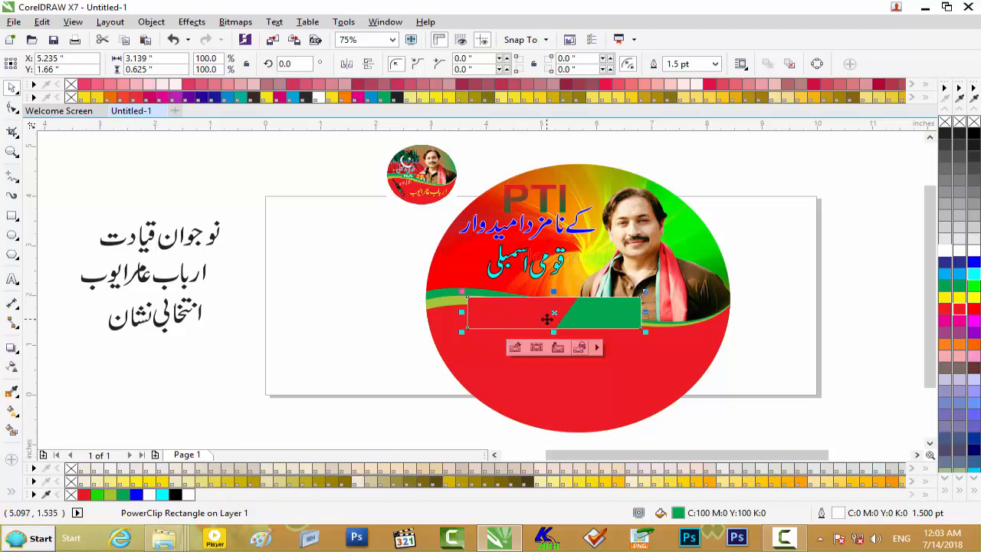
- Delete the bar and draw a red-filled rectangle about 3.07 by 0.75 inches above the loose Urdu lines
key(Delete)
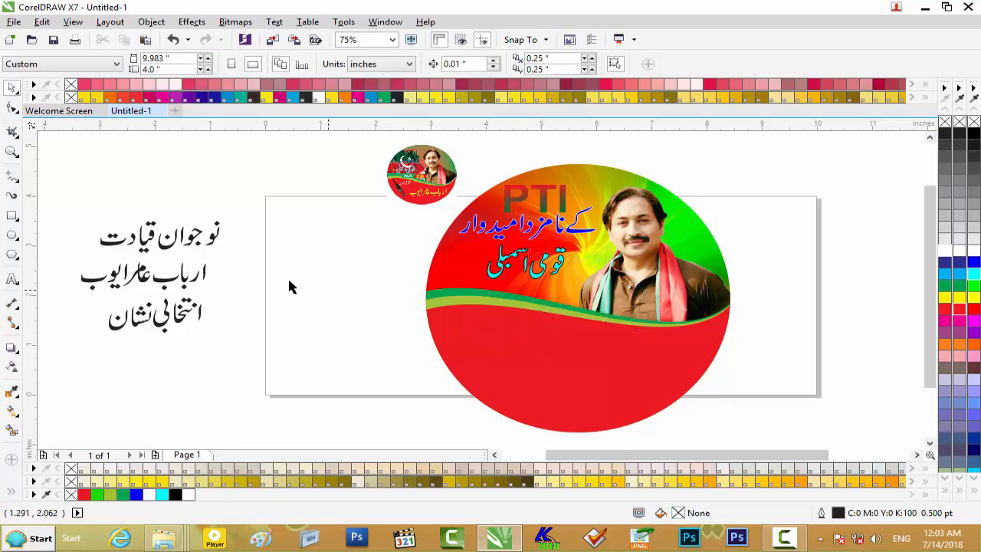
click(12, 216)
drag(101, 160, 270, 197)
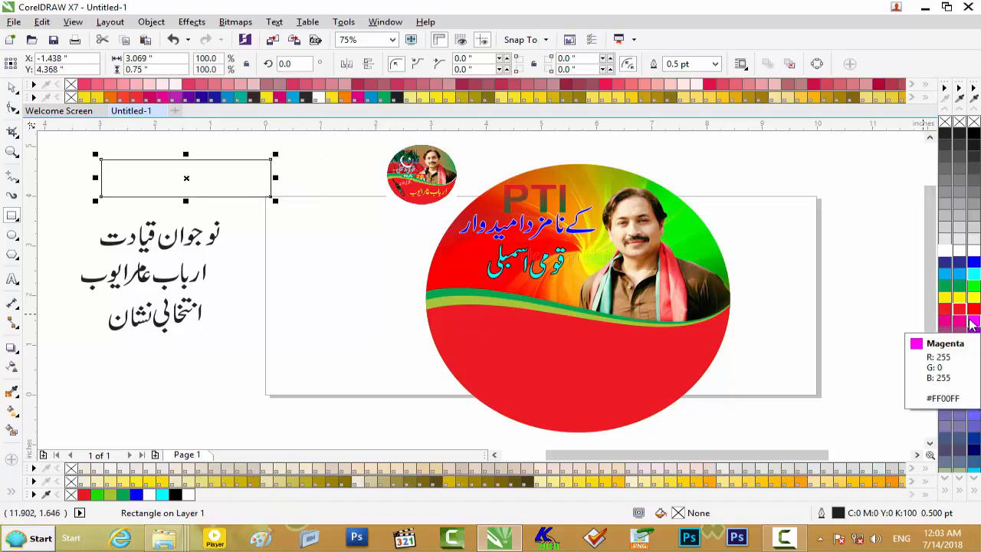
click(961, 311)
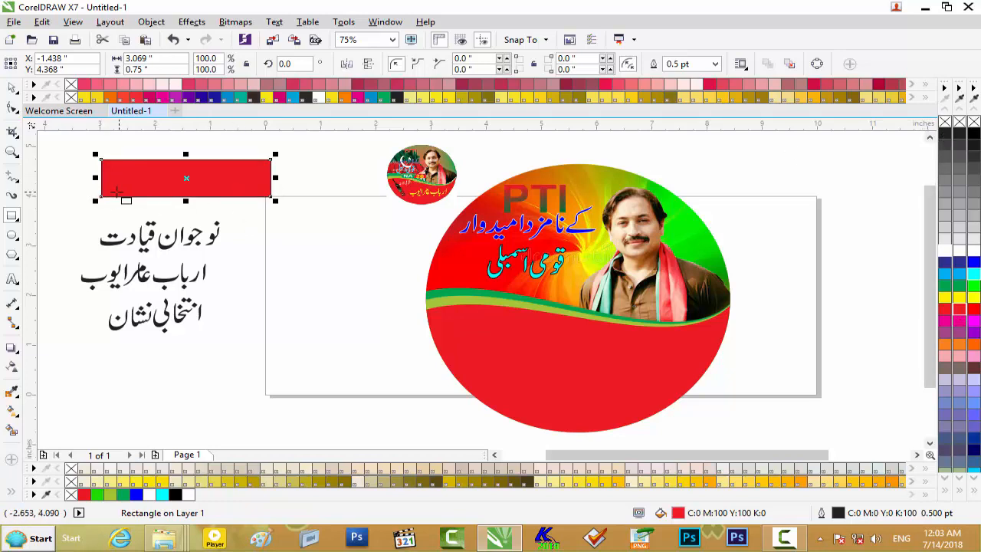
- Duplicate the red rectangle narrowed to about 1.74 inches and skew the copy's upper edge rightward to about 2.03 inches overall width
drag(275, 177, 200, 180)
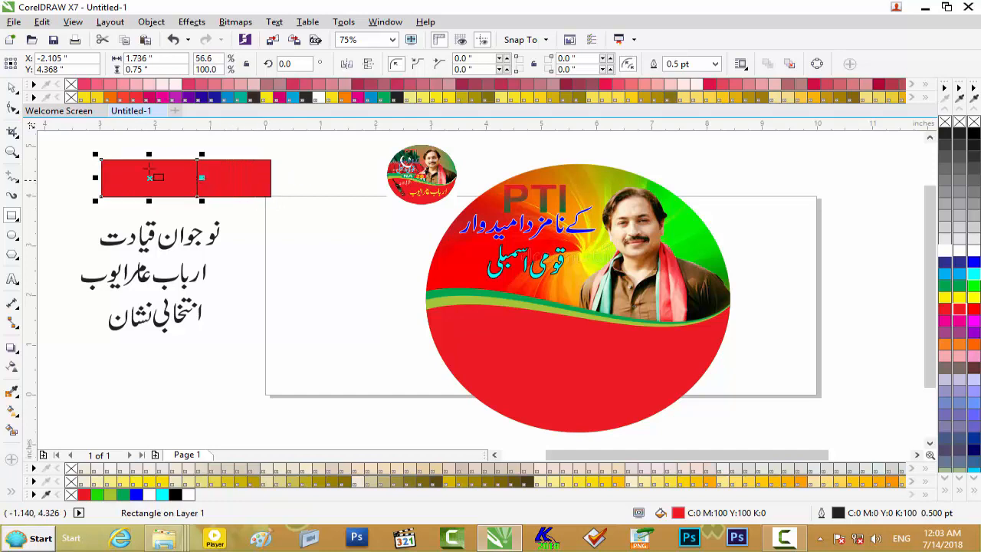
click(150, 178)
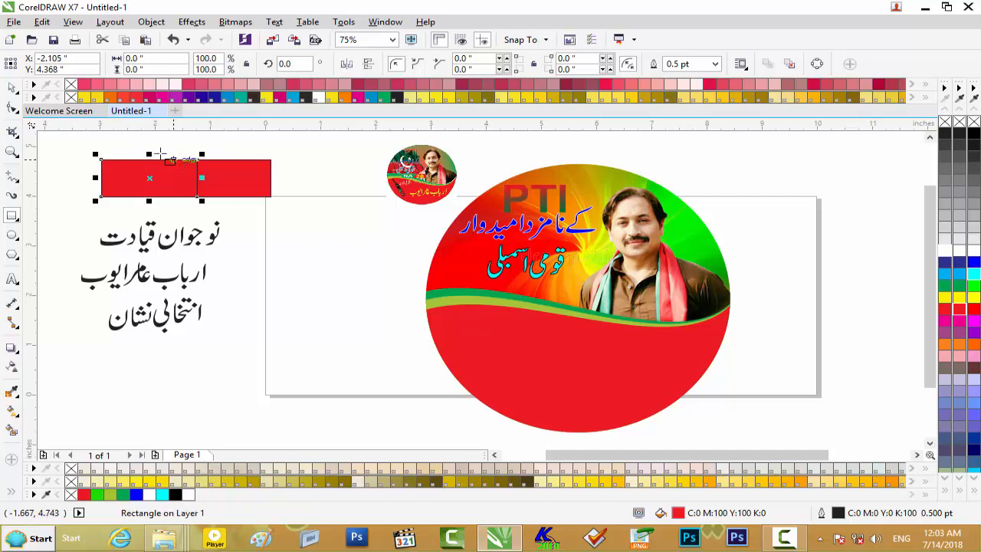
click(149, 178)
drag(149, 155, 167, 155)
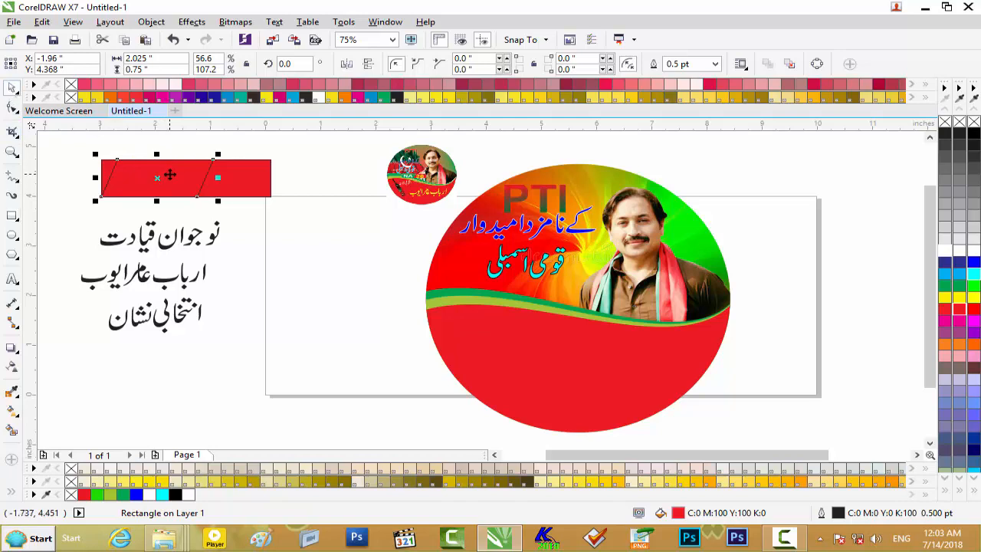
- Skew the red copy further to about 2.16 inches wide and nudge it left past the rectangle's left edge
scroll(169, 175, up, 2)
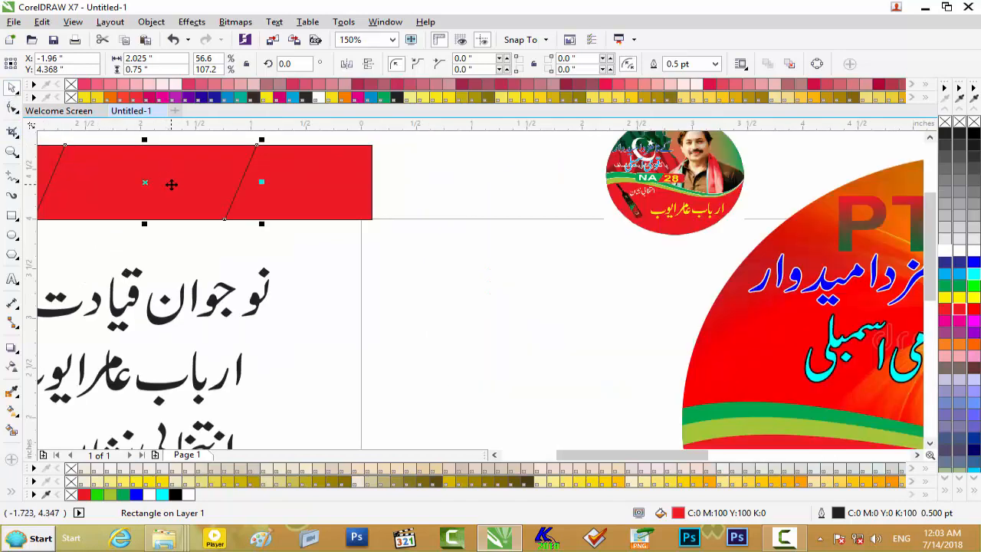
key(Left)
key(Left)
key(Left)
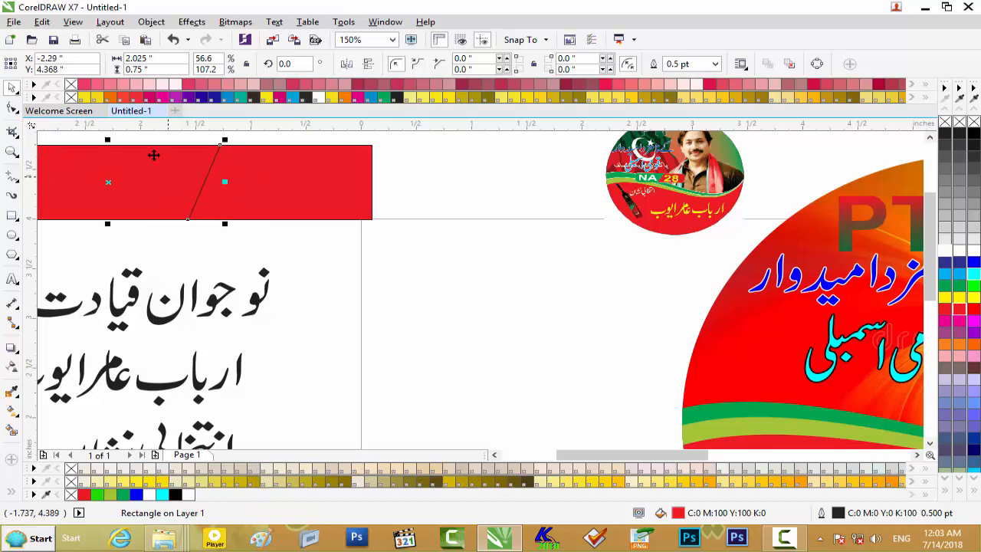
click(112, 180)
drag(106, 141, 120, 141)
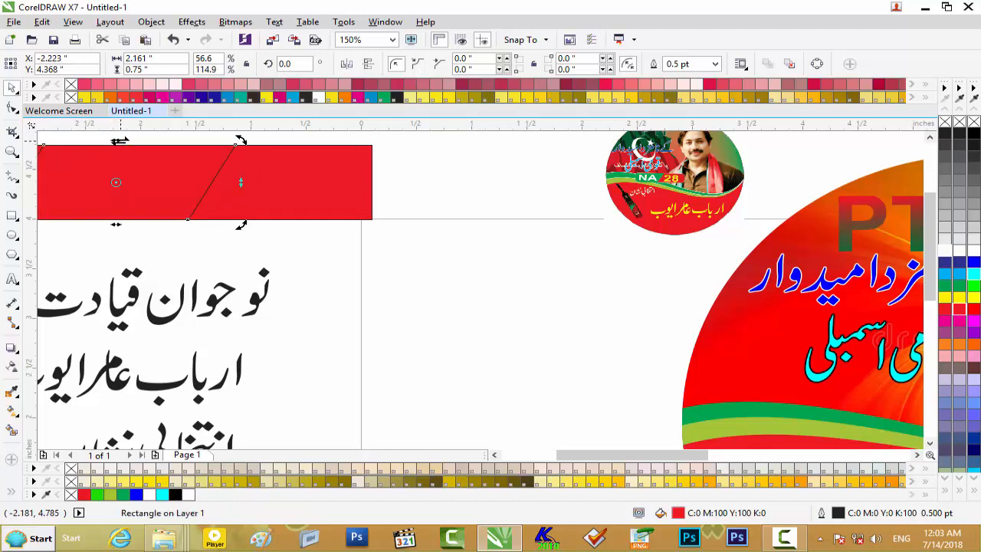
drag(652, 454, 611, 456)
key(Left)
key(Left)
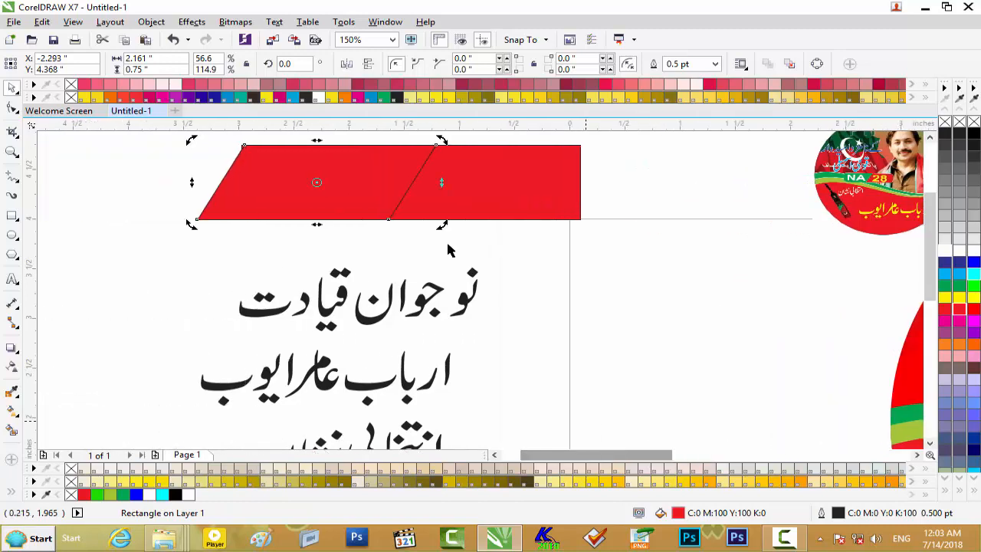
- Fill the slanted copy green without an outline and PowerClip it inside the red rectangle
click(960, 285)
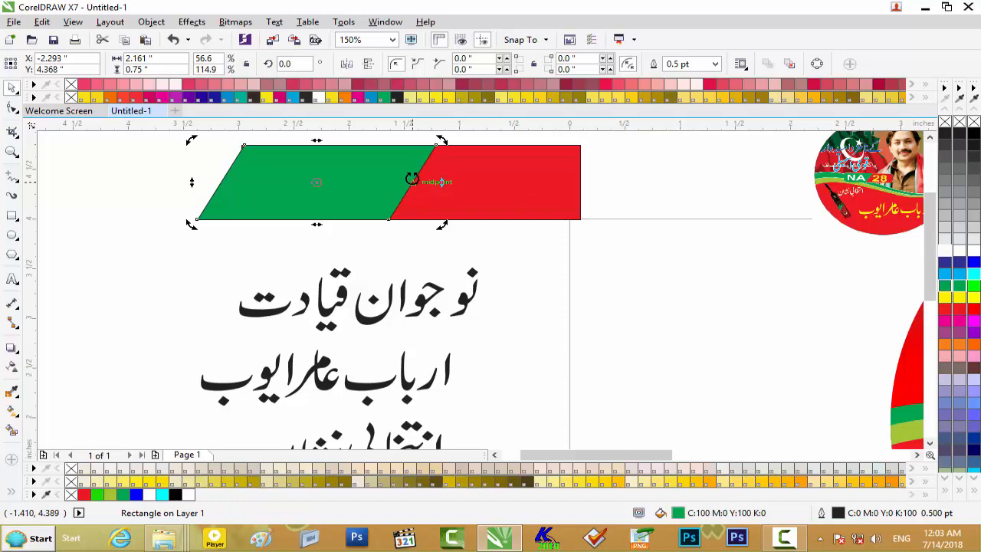
right_click(944, 122)
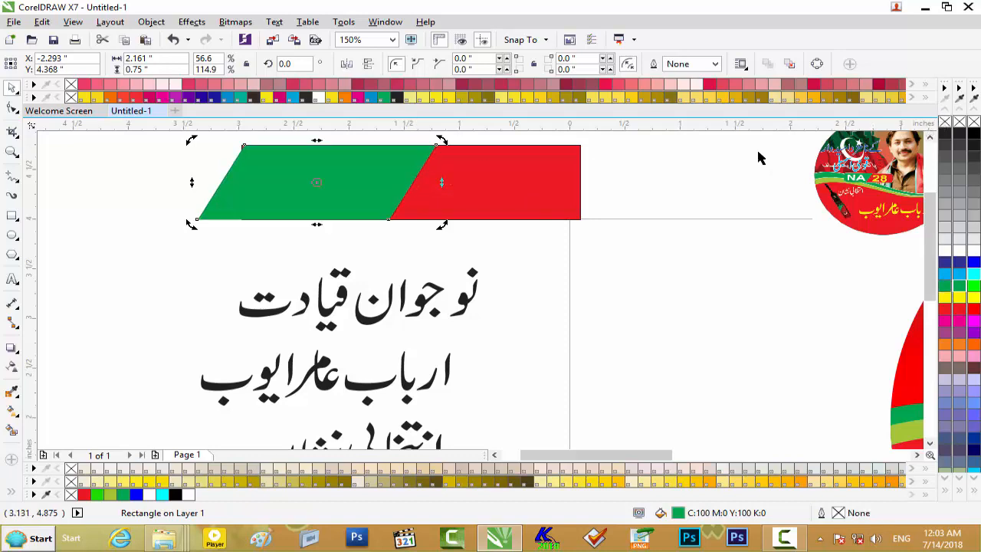
right_click(321, 163)
click(360, 171)
click(457, 176)
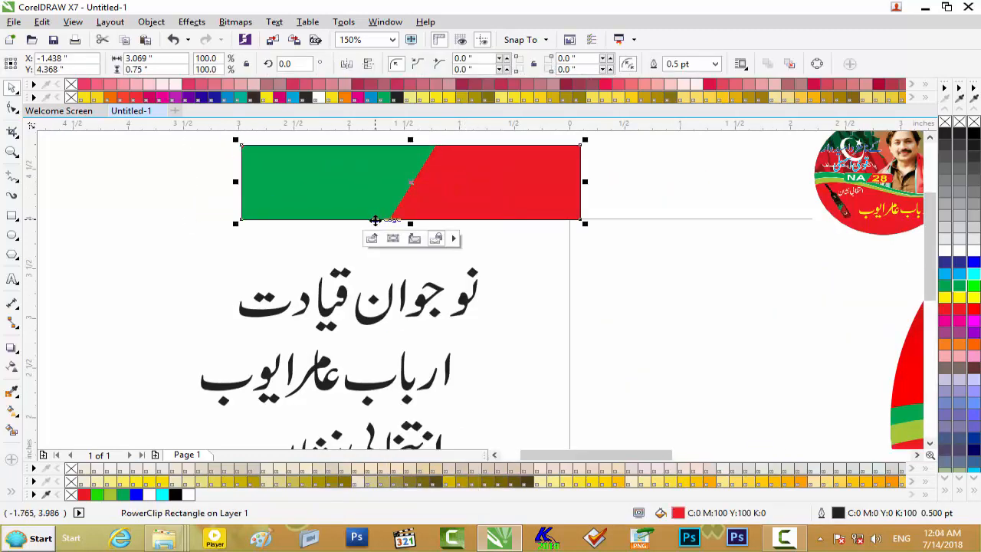
- Give the new green-red bar a white 1.5 pt outline set behind the fill and scaling with the object
click(561, 225)
click(571, 219)
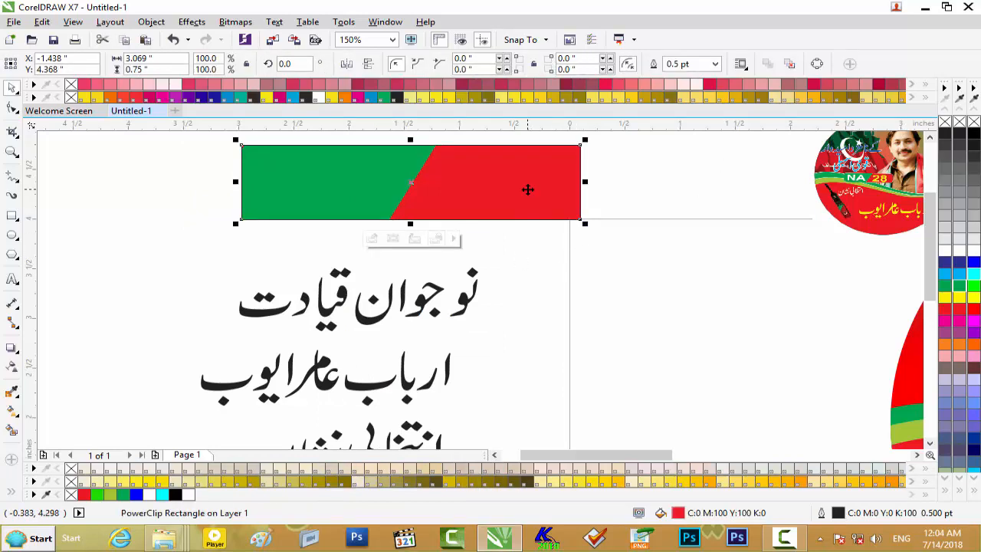
key(F12)
click(392, 178)
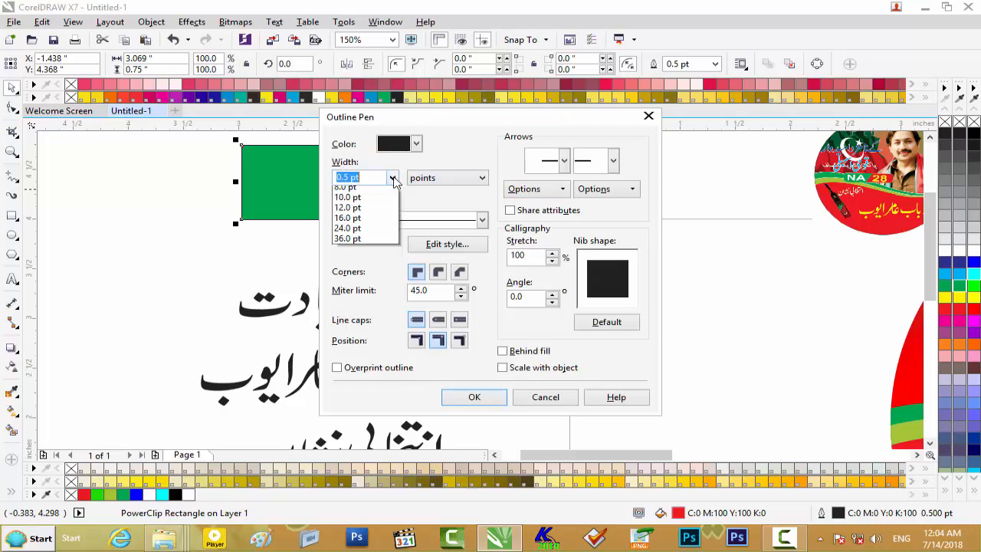
click(371, 243)
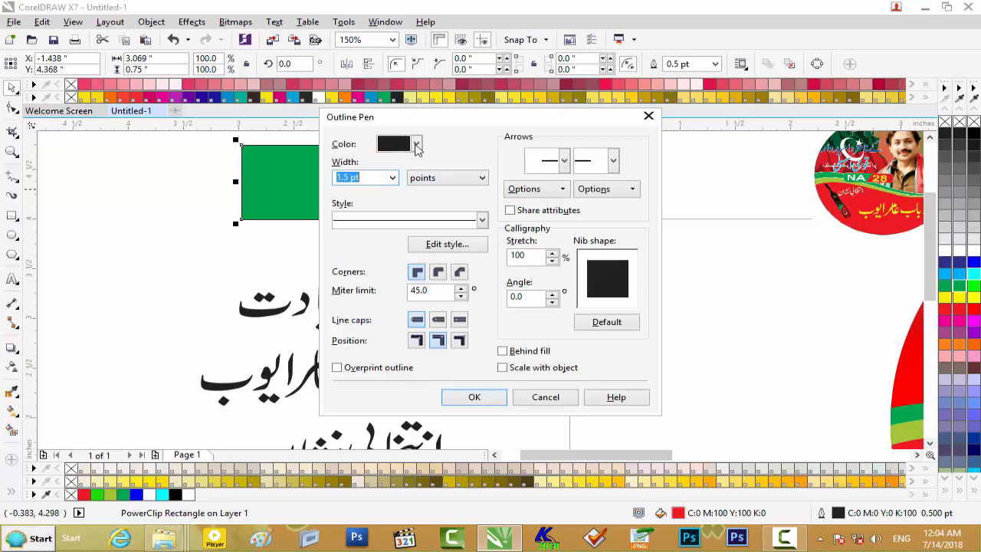
click(417, 144)
click(432, 169)
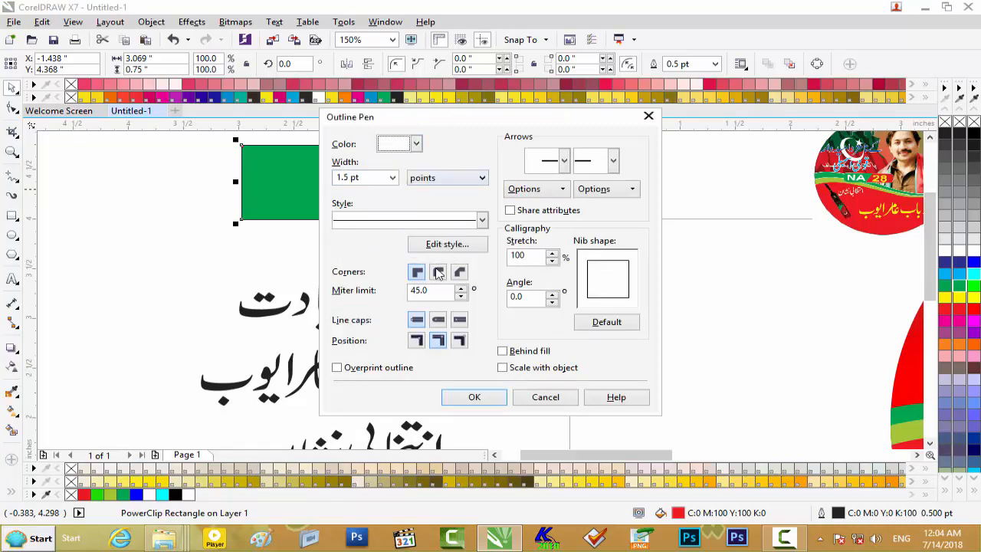
click(522, 354)
click(506, 368)
click(474, 397)
click(322, 234)
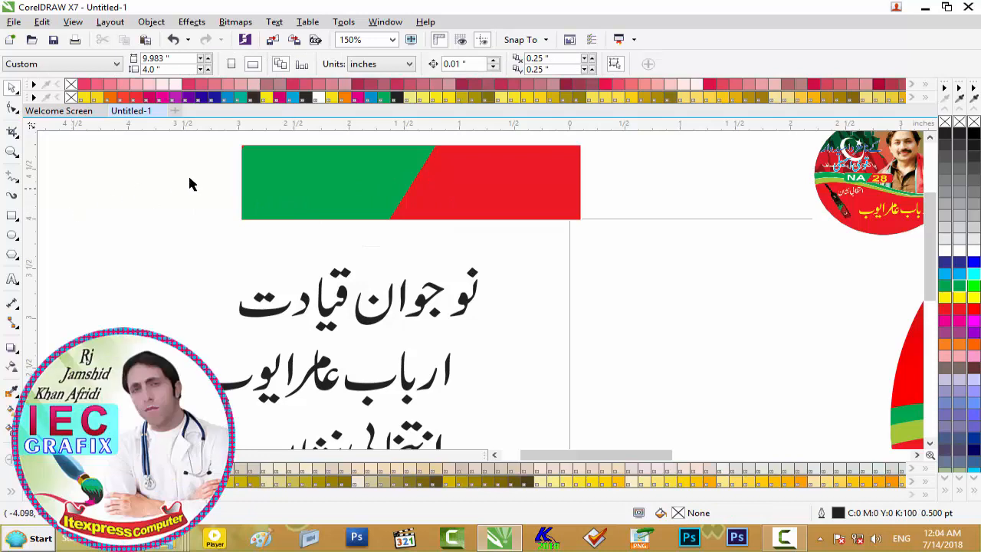
- Stretch the green shape inside the PowerClip slightly leftward to fill the bar's left end
click(331, 178)
click(373, 238)
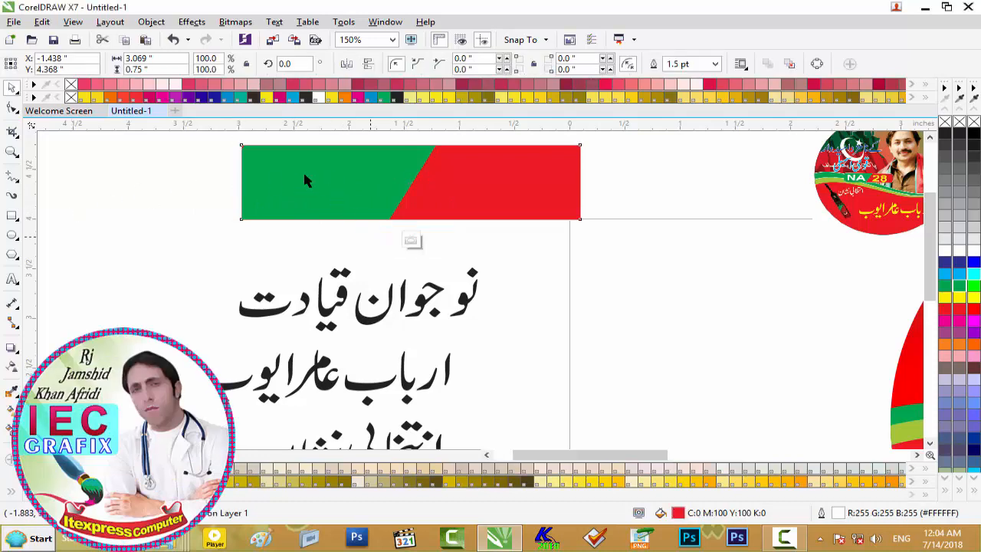
drag(191, 182, 177, 182)
click(412, 240)
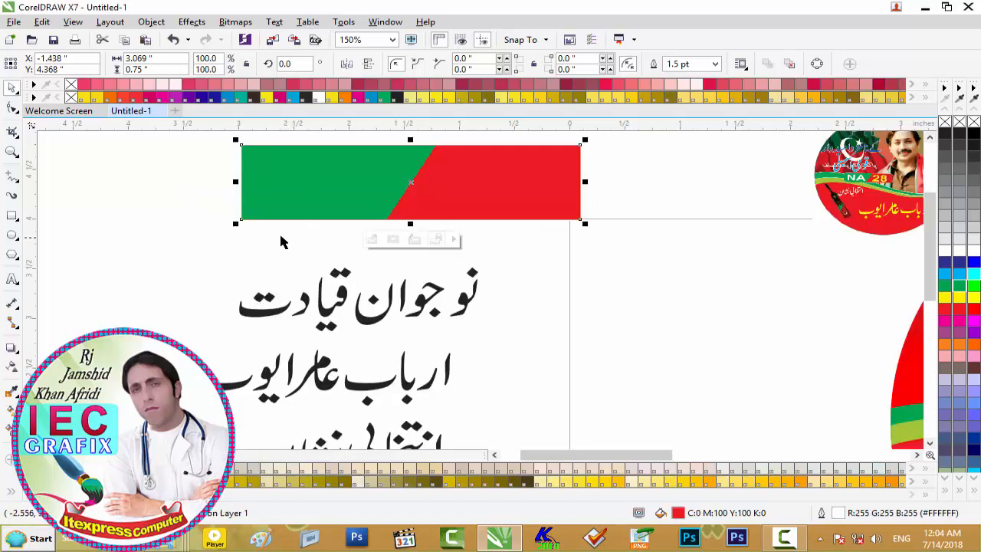
- Add the artistic text "NA" beside the loose Urdu lines
click(13, 279)
click(129, 289)
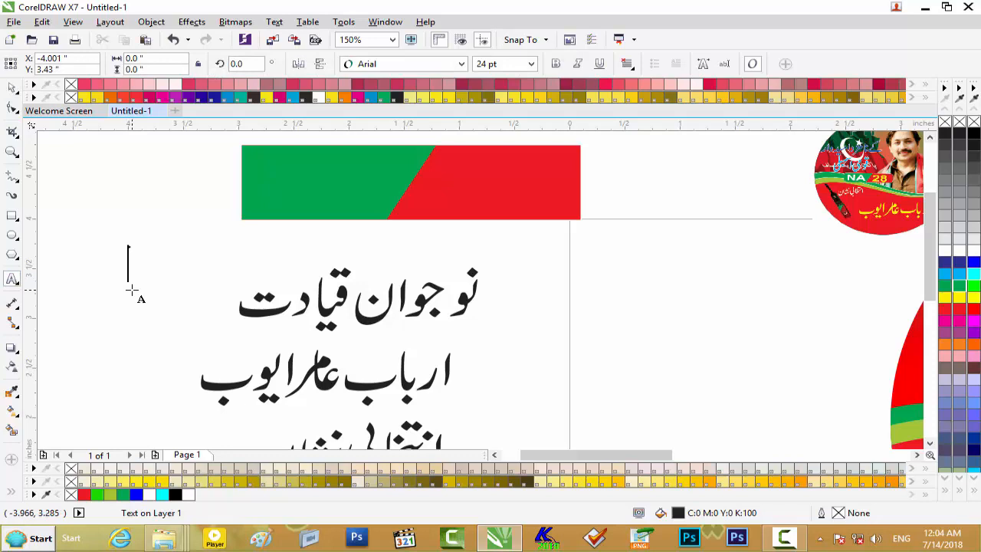
text(NA)
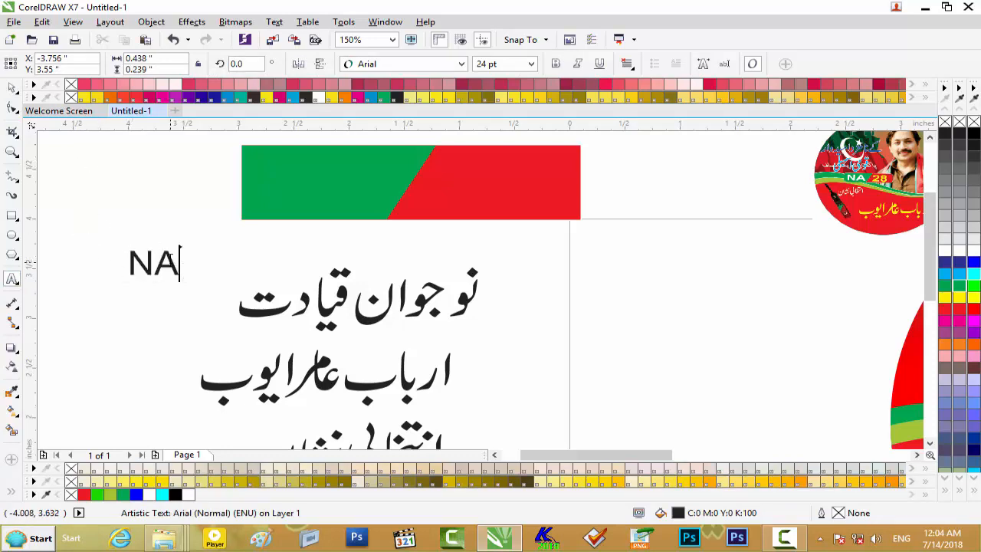
- Set the "NA" text to Arial Bold and move it onto the green part of the bar
double_click(173, 260)
click(462, 65)
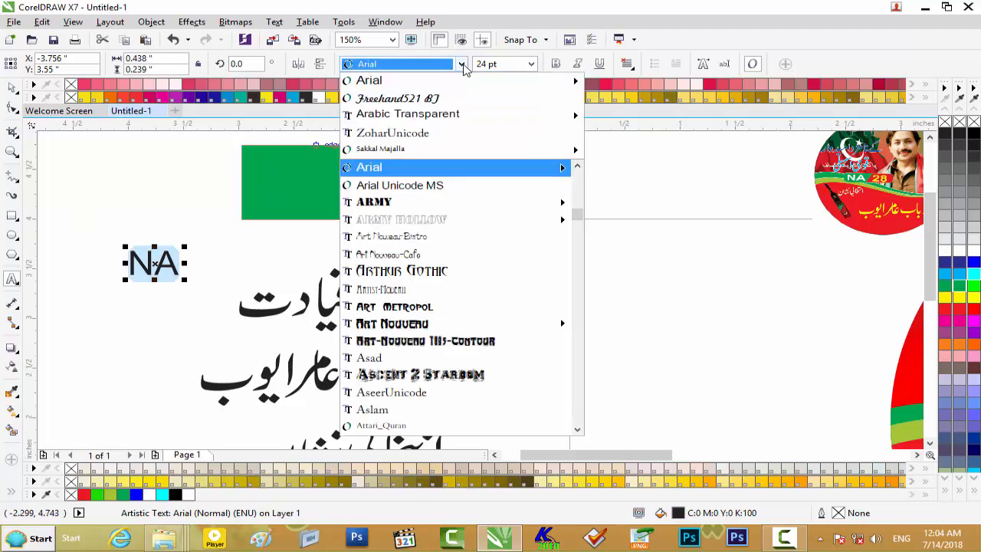
mouse_move(453, 88)
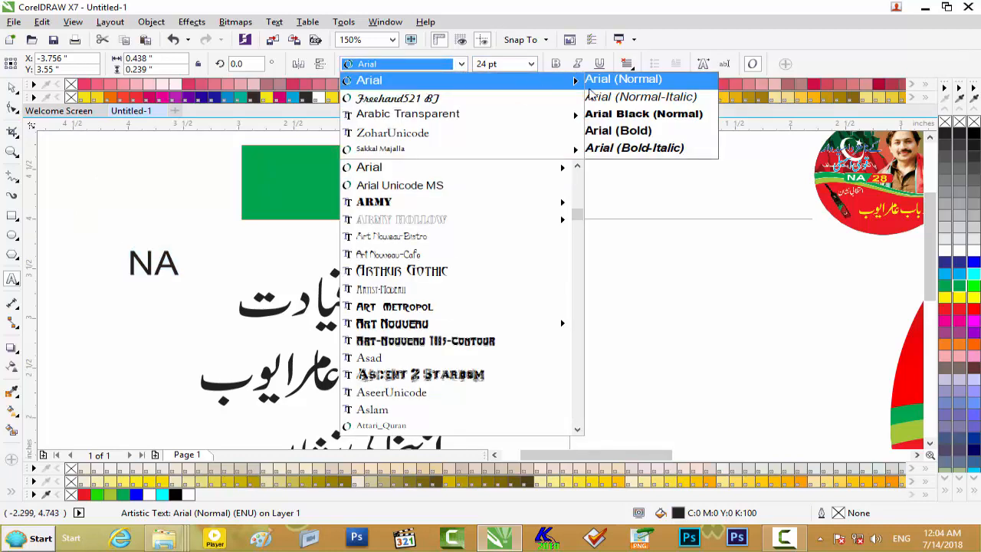
click(618, 132)
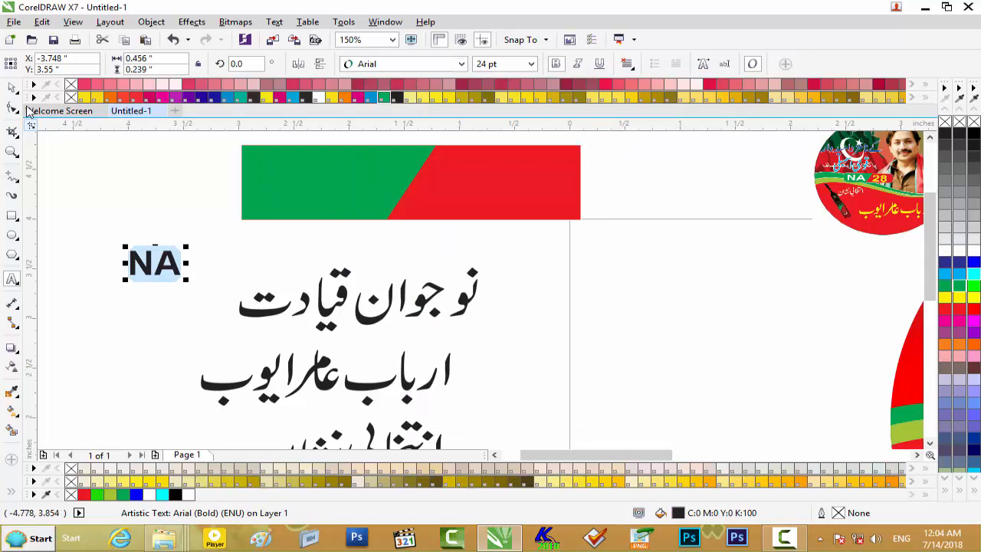
click(11, 89)
drag(156, 263, 317, 189)
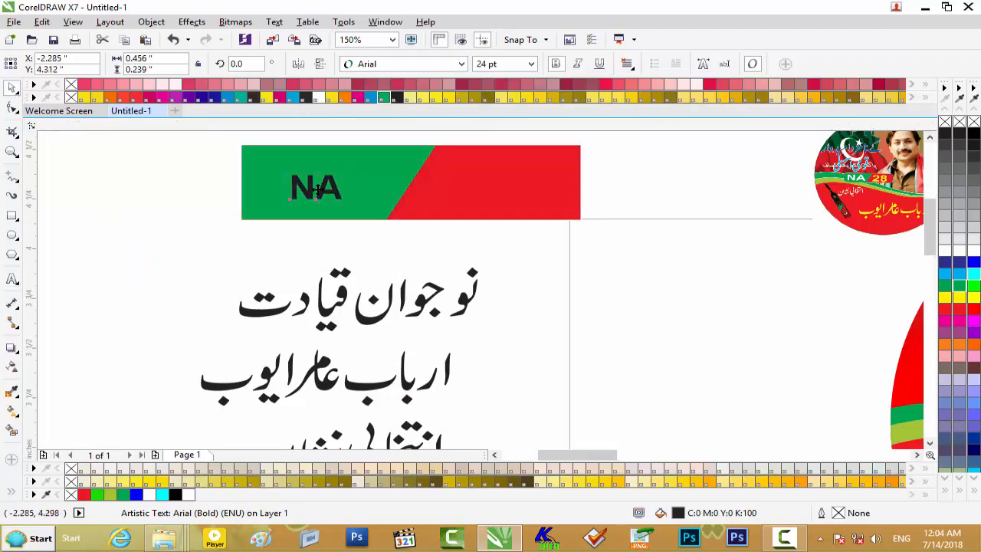
- Enlarge the "NA" text to about 61 pt, centre it vertically in the green part, and fill it white
scroll(316, 189, up, 2)
drag(402, 152, 457, 177)
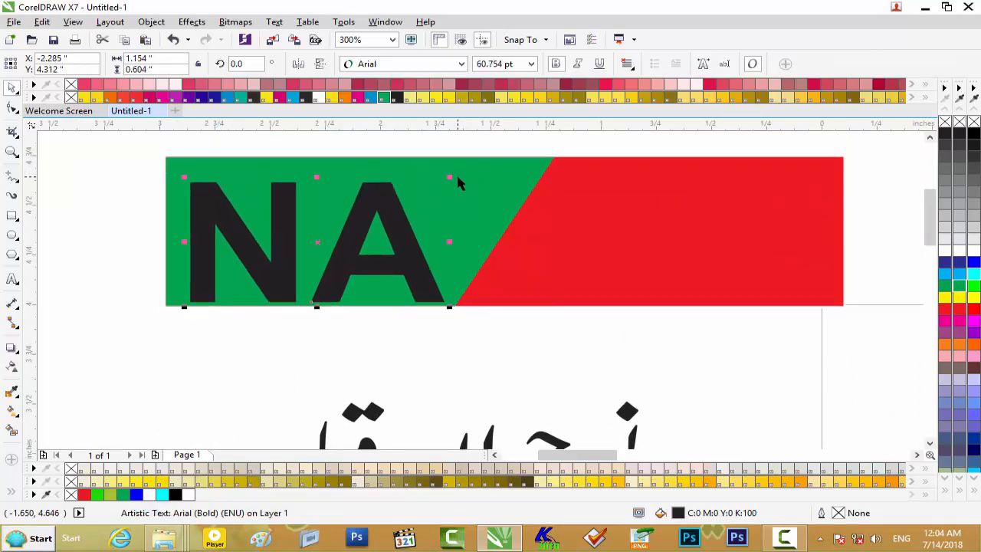
key(Up)
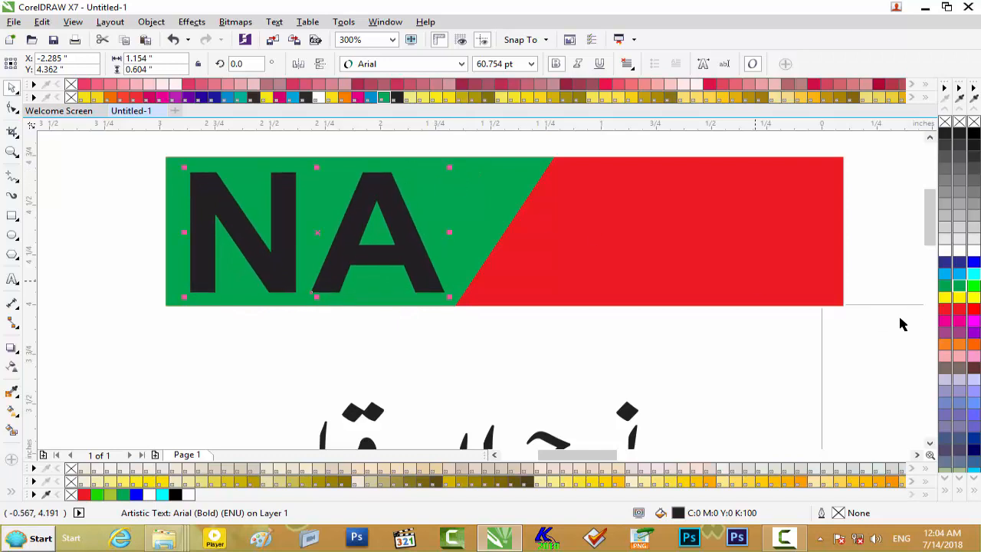
click(945, 253)
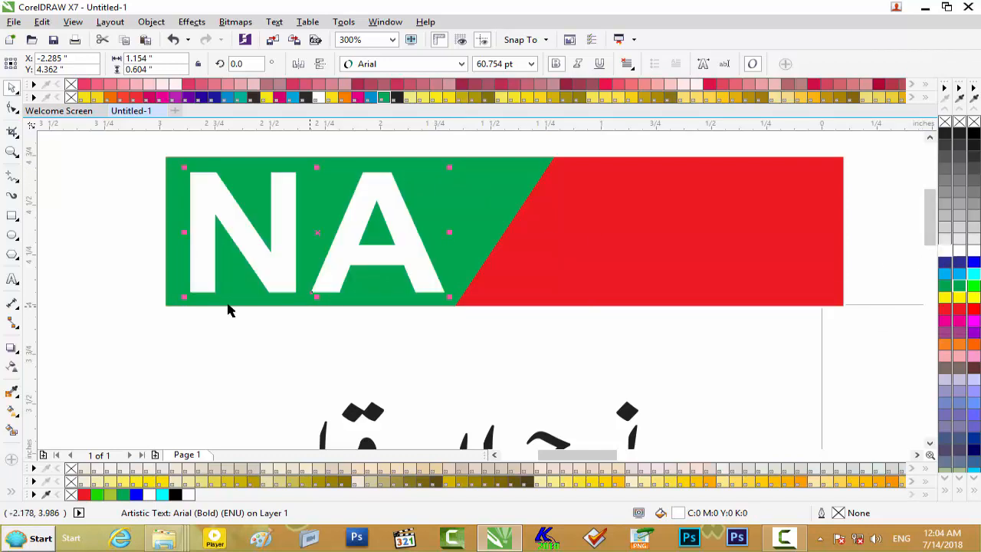
- Add the artistic text "28" beside the bar and set it in Arial Bold
scroll(225, 314, down, 2)
scroll(225, 314, up, 2)
click(13, 282)
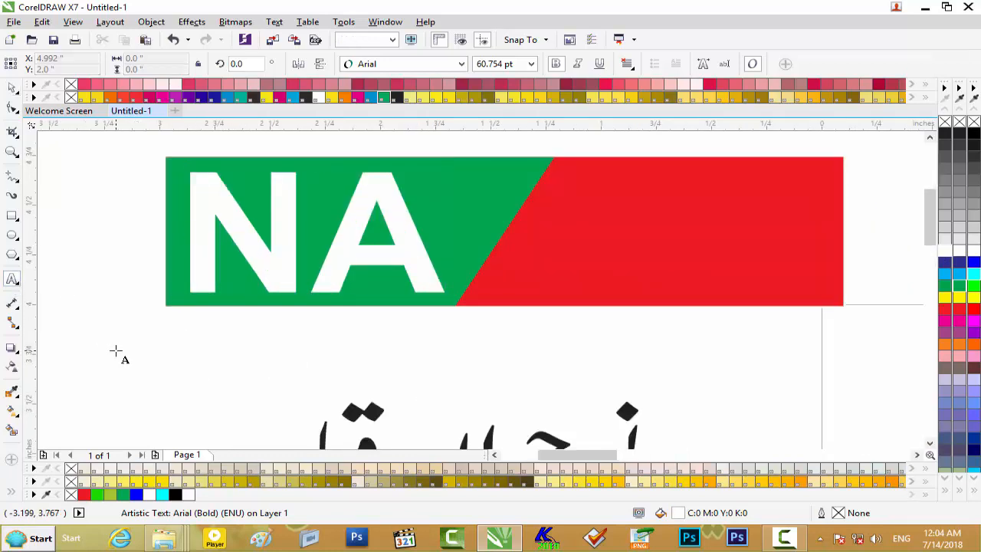
text(28)
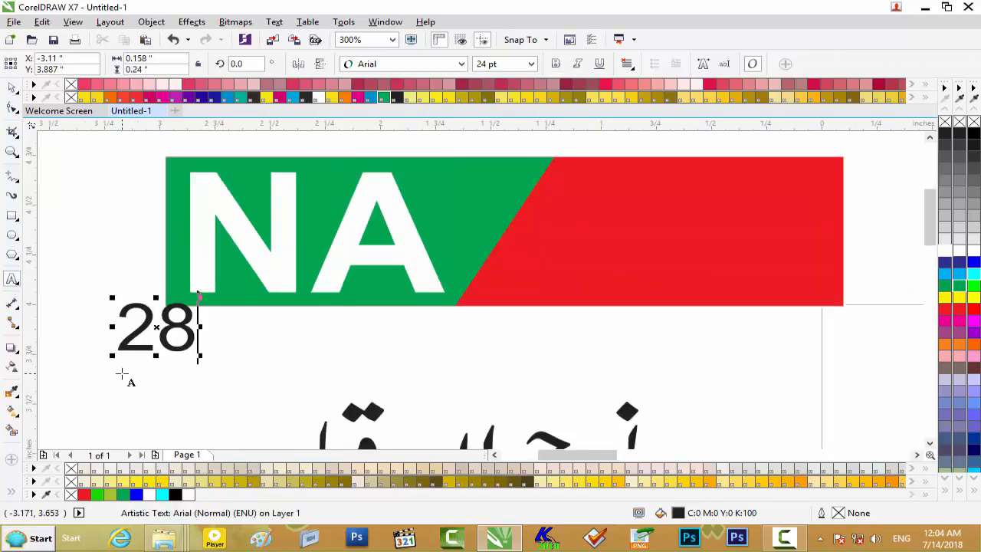
double_click(155, 340)
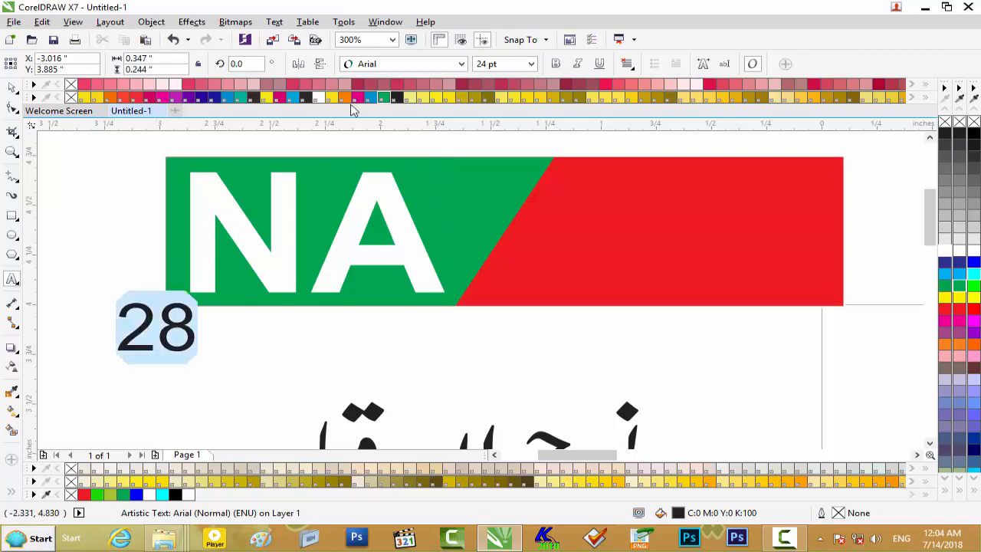
click(462, 64)
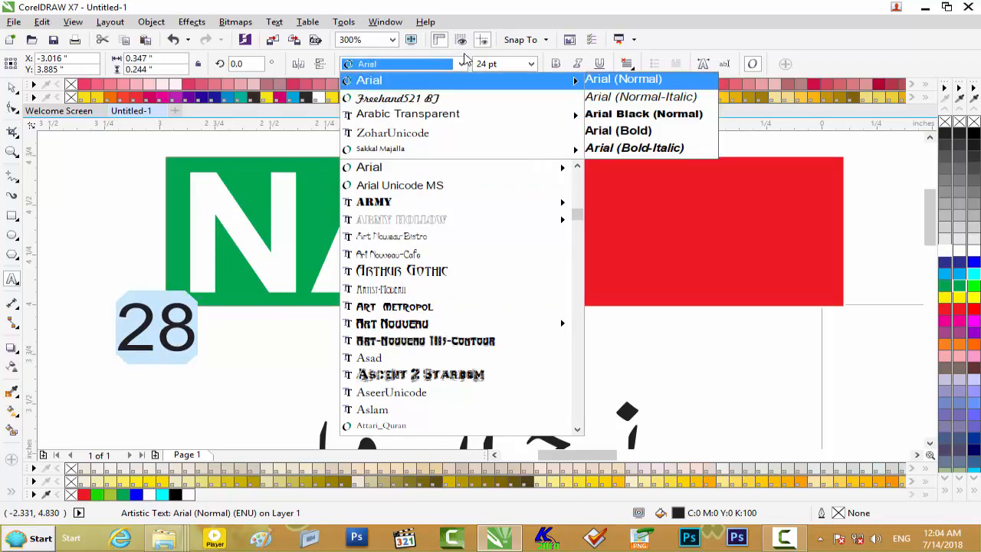
click(620, 132)
- Place "28" on the bar's red part at about 56 pt and fill it yellow
click(13, 89)
drag(138, 325, 664, 253)
drag(707, 227, 733, 216)
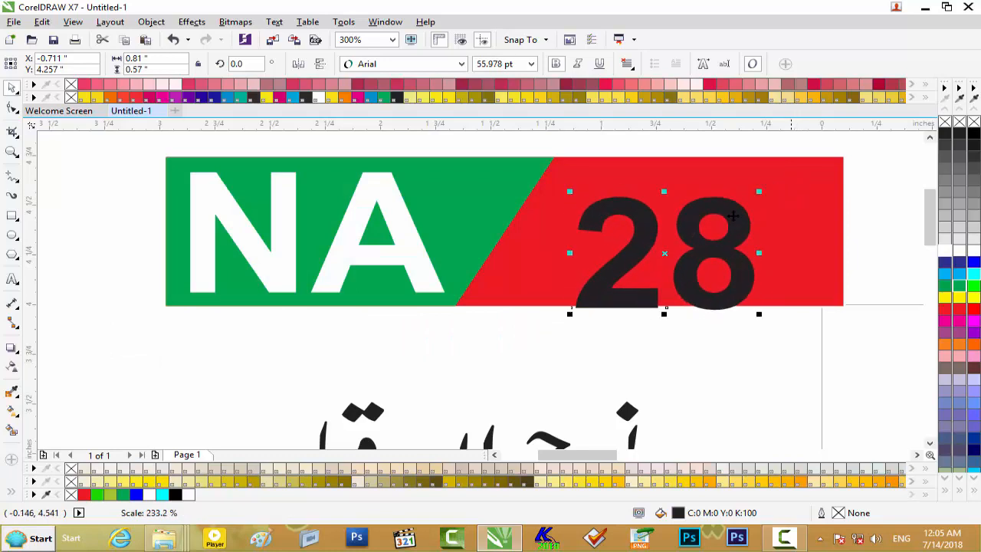
drag(704, 245, 711, 229)
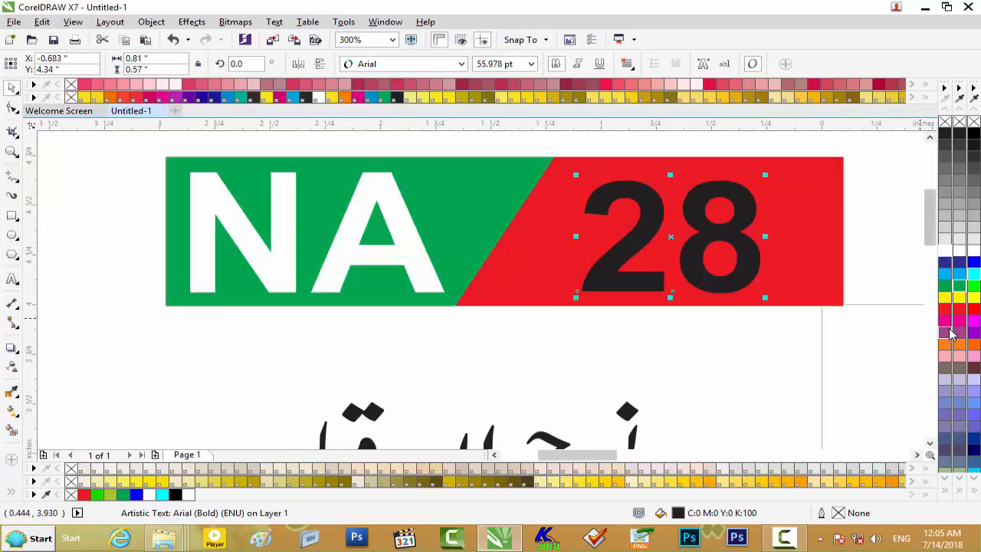
click(964, 303)
- Move the bar with its "NA" and "28" texts onto the circle's wave band and shrink it to about 2.5 inches wide
scroll(649, 291, down, 1)
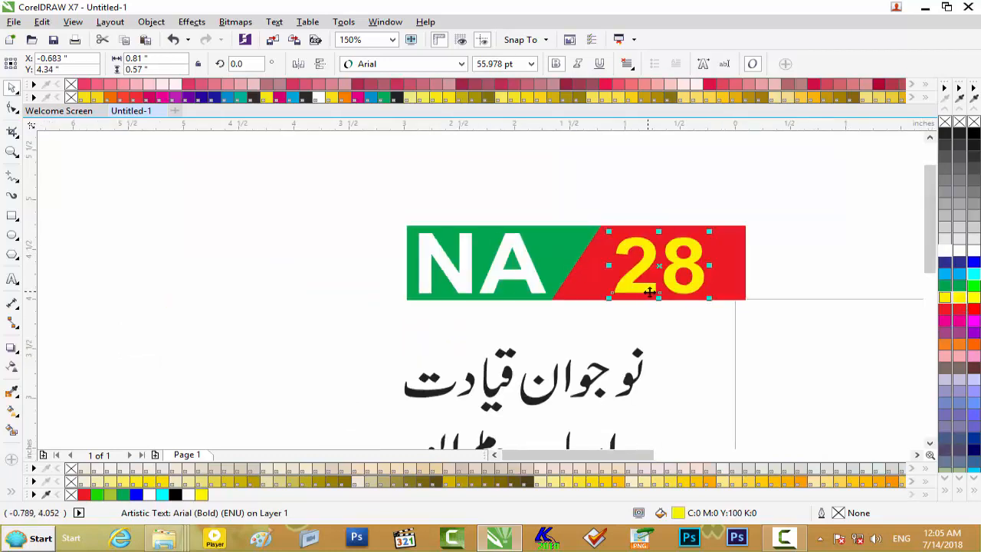
click(806, 216)
drag(331, 324, 378, 321)
drag(570, 273, 773, 354)
scroll(751, 398, down, 2)
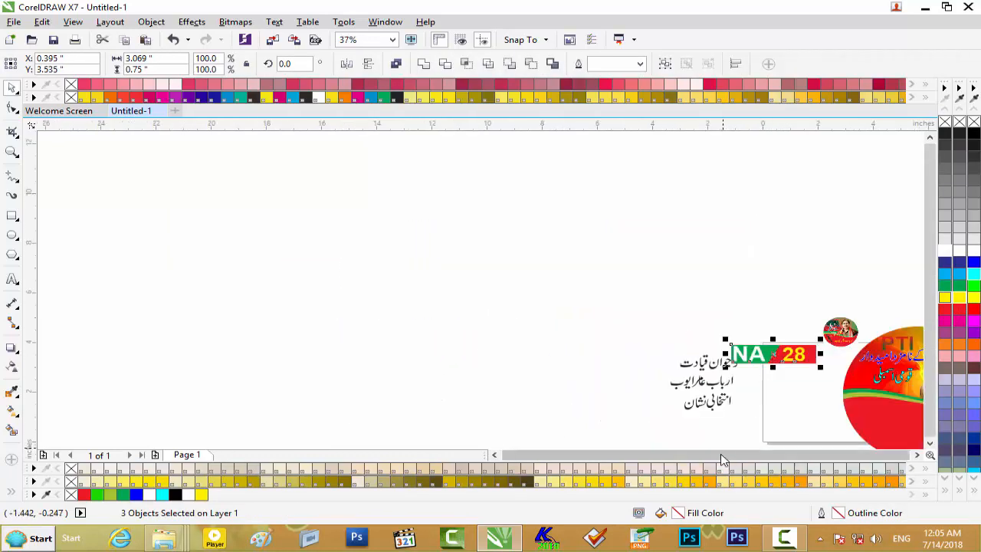
click(918, 455)
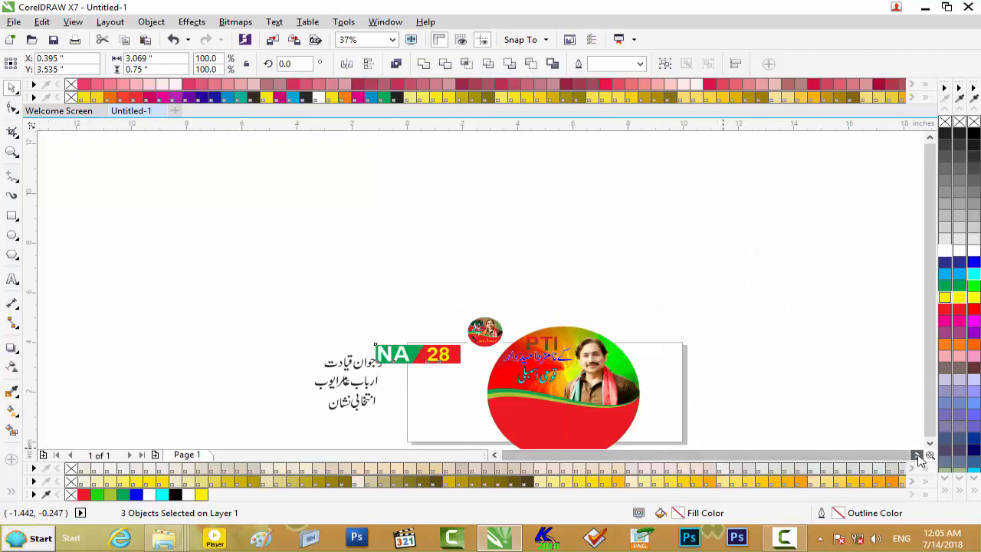
click(930, 443)
click(930, 443)
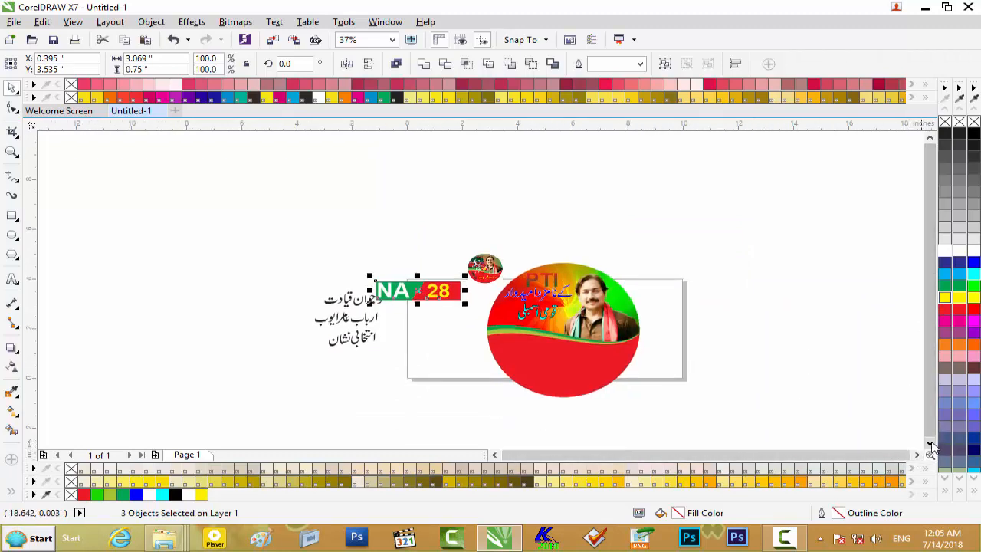
scroll(446, 294, up, 1)
drag(431, 295, 689, 377)
scroll(691, 368, up, 1)
drag(763, 338, 687, 354)
mouse_move(930, 312)
mouse_down()
mouse_move(931, 299)
mouse_move(933, 323)
mouse_up()
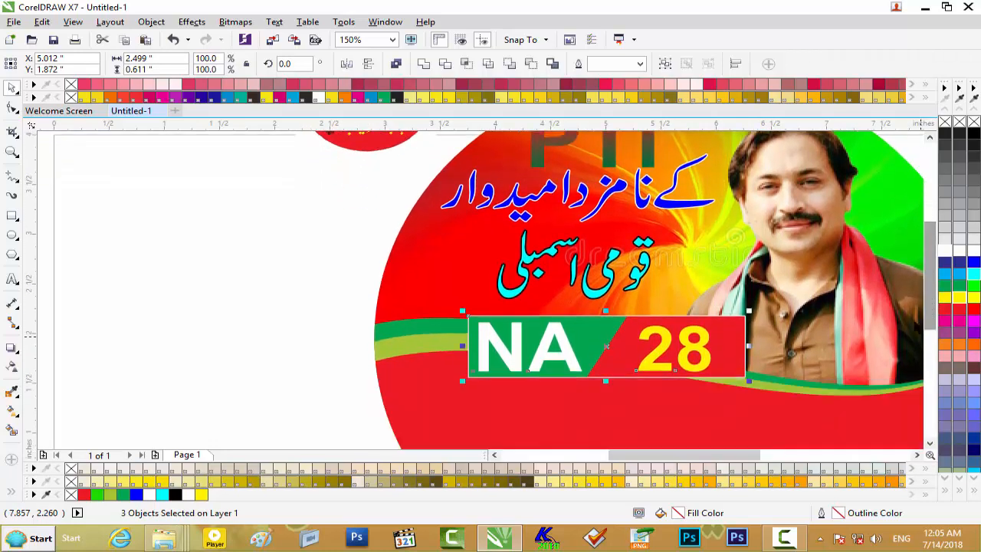
- Rotate the NA 28 bar about 2.4° counterclockwise and shift it slightly right and down on the wave band
click(730, 334)
drag(751, 311, 753, 304)
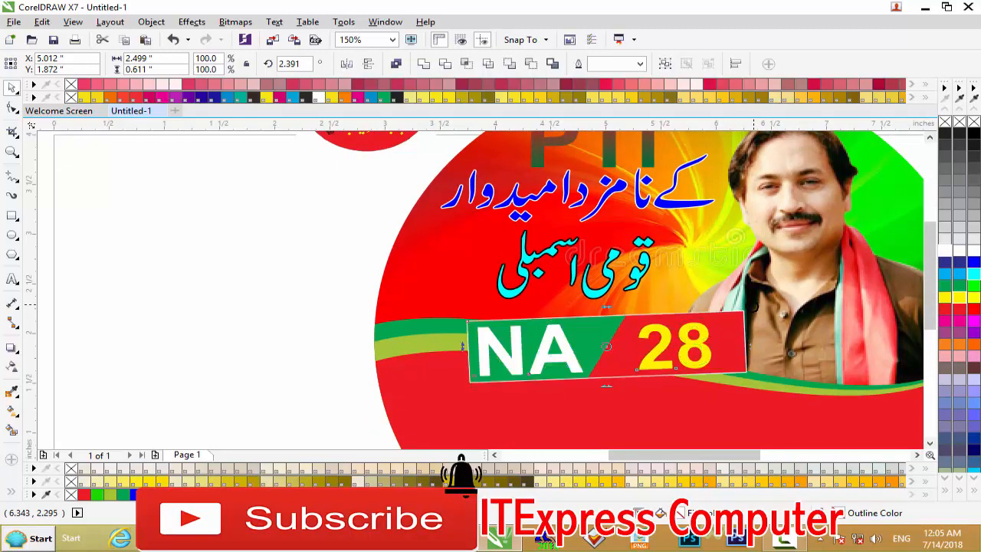
drag(630, 340, 654, 349)
scroll(654, 349, down, 1)
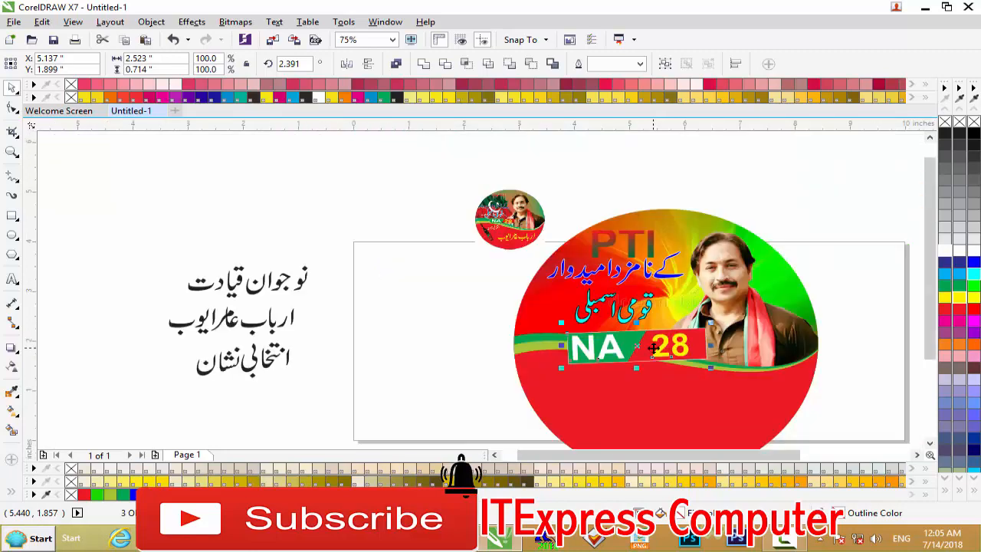
click(498, 317)
scroll(755, 365, down, 1)
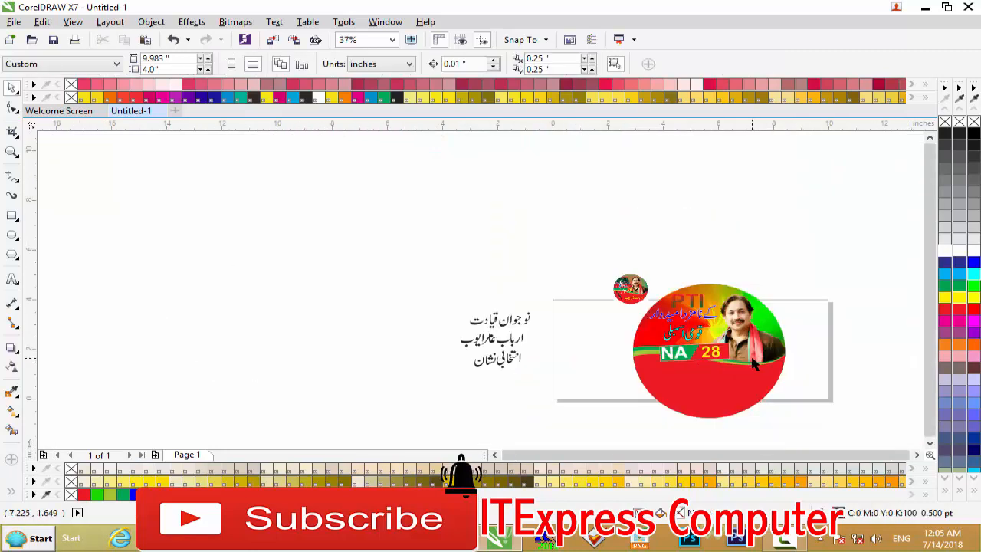
scroll(616, 334, up, 1)
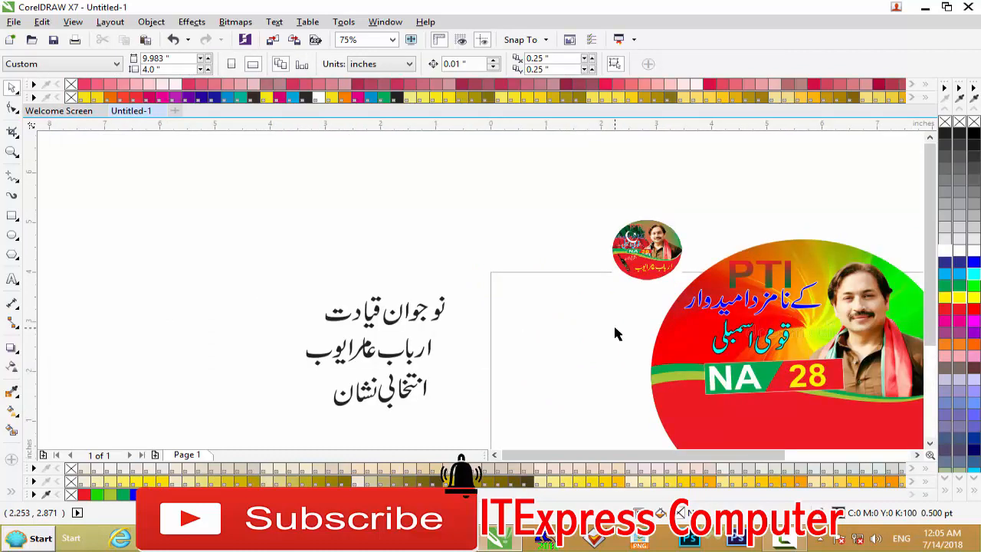
scroll(615, 334, up, 1)
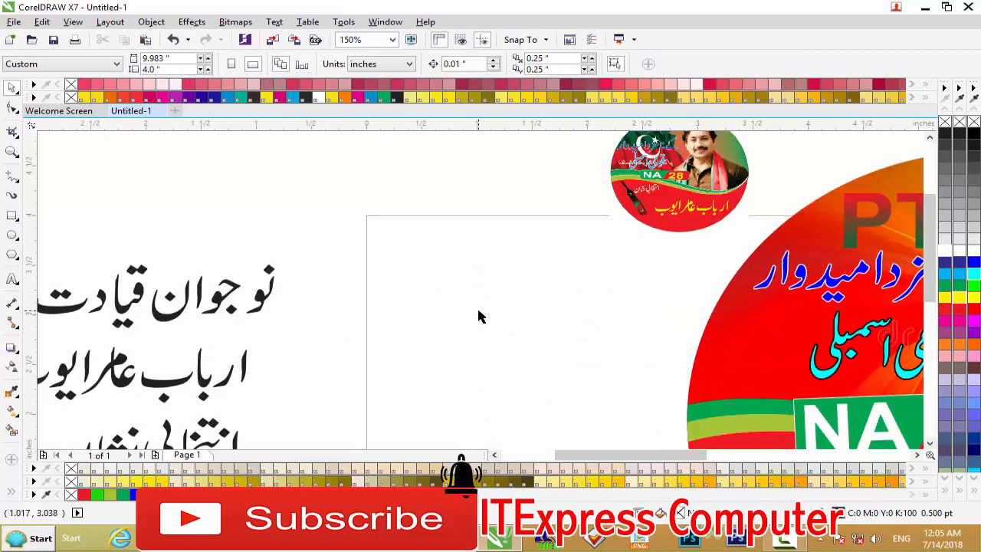
scroll(478, 316, down, 1)
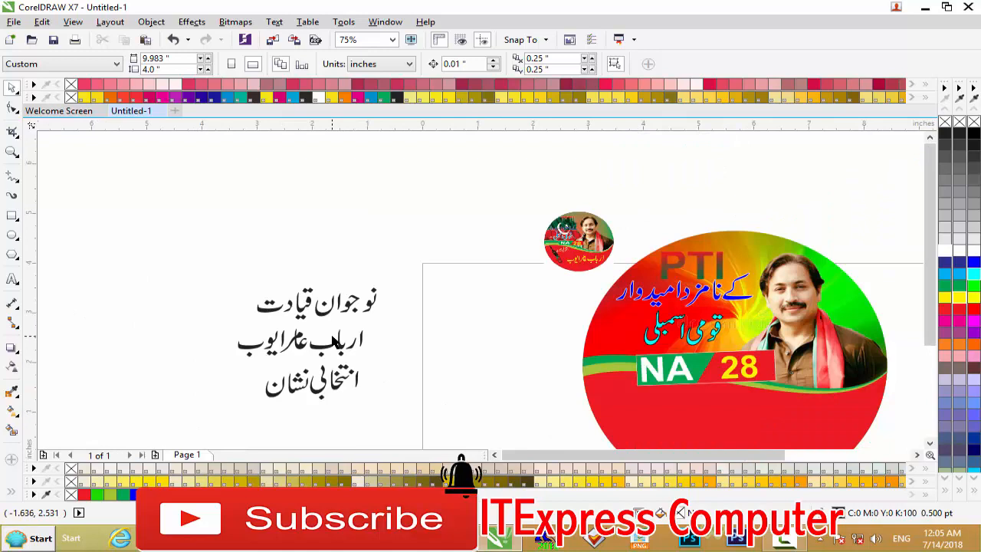
scroll(335, 340, up, 1)
scroll(335, 341, down, 1)
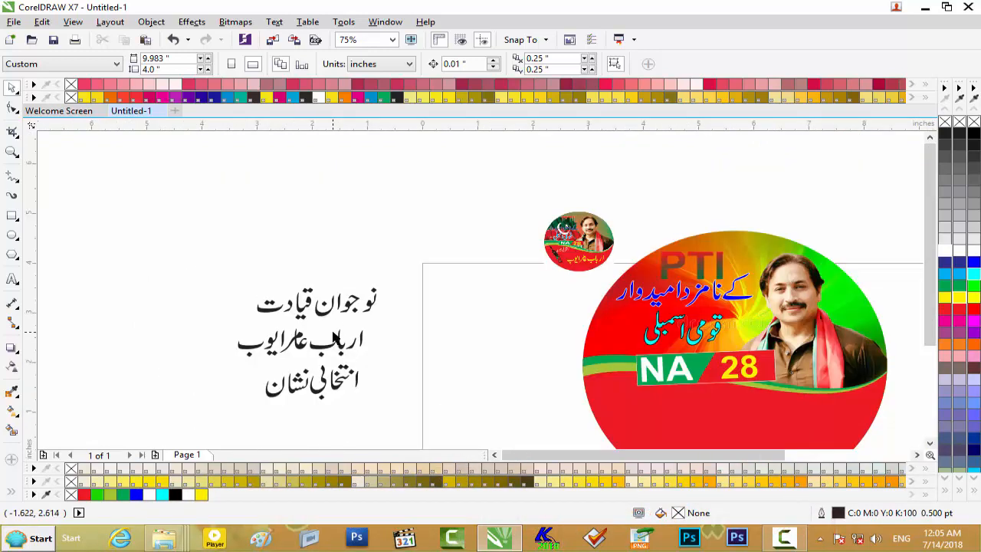
- Move the Urdu candidate-name line onto the circle's red lower area and enlarge it to about 142 percent
click(343, 345)
drag(343, 345, 803, 420)
drag(769, 455, 807, 453)
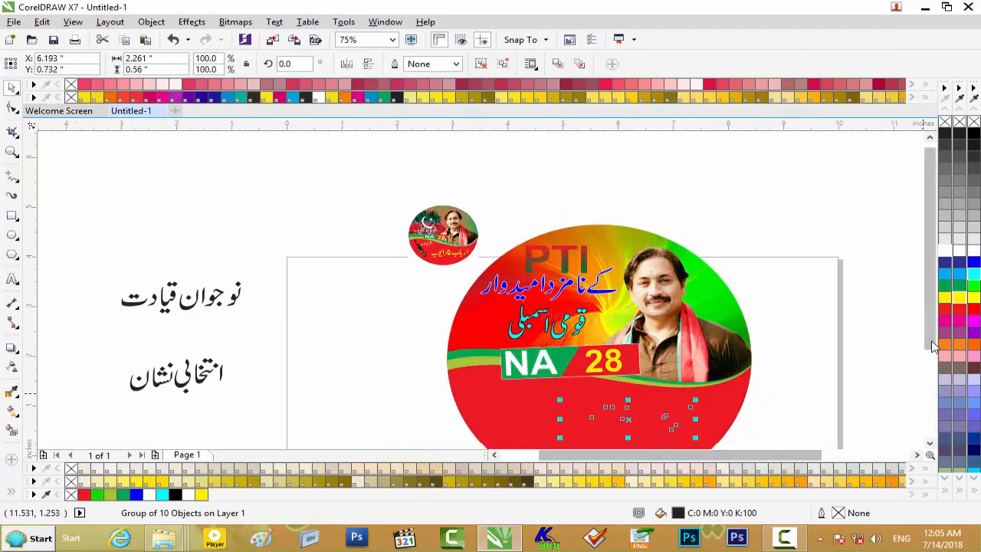
drag(934, 346, 915, 397)
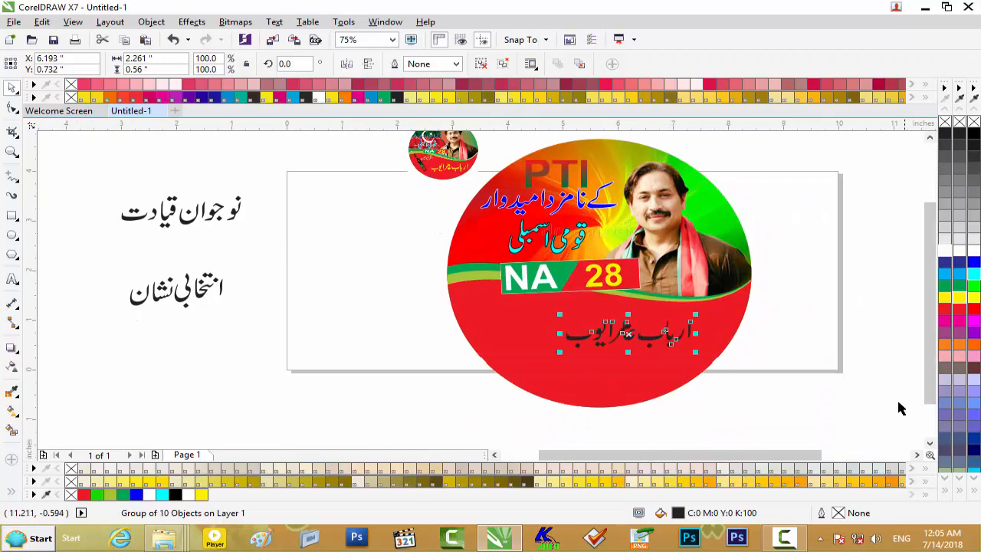
drag(695, 314, 719, 308)
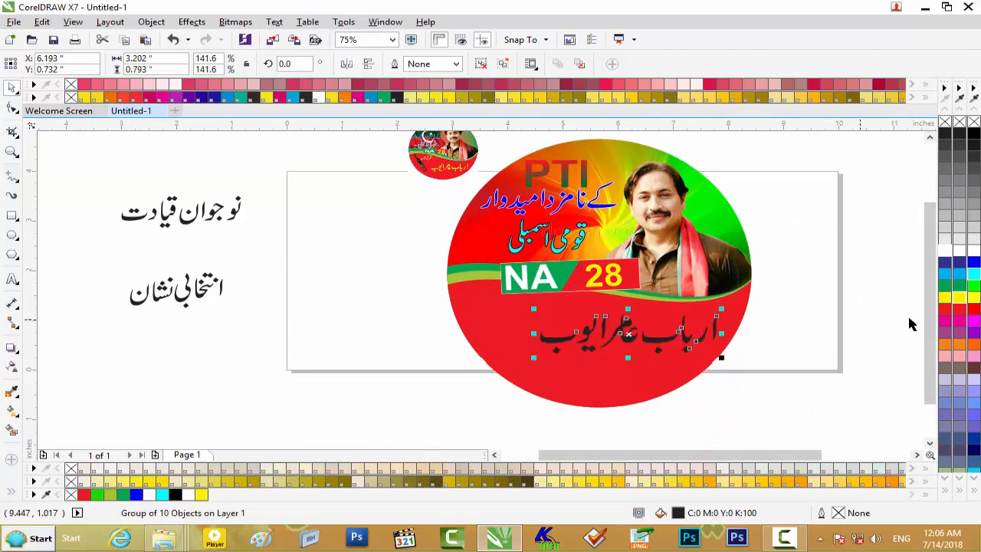
- Rotate the candidate-name line about 8° counterclockwise so it slants upward to the right
drag(931, 330, 930, 313)
drag(688, 364, 718, 319)
click(798, 324)
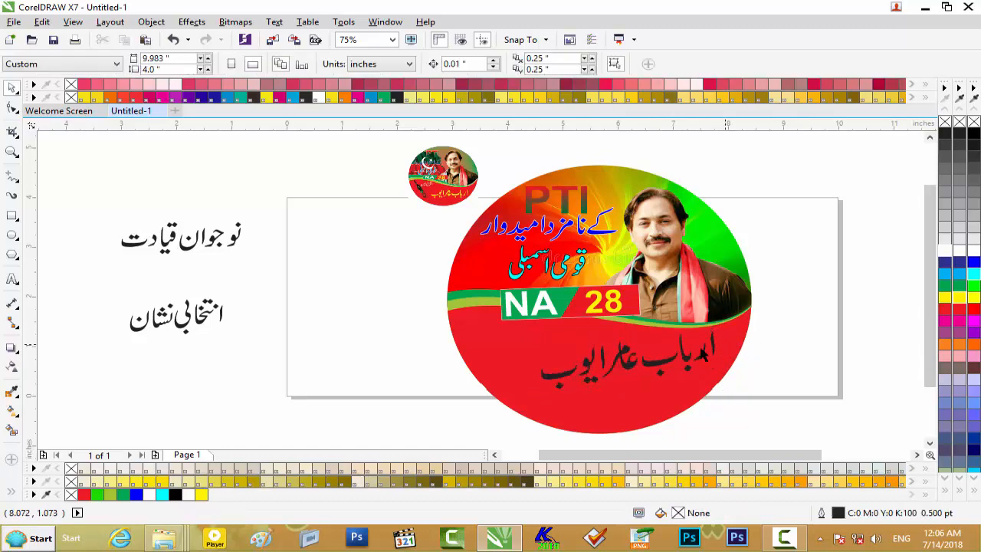
- Shift the slanted candidate-name line slightly to the right within the red area
click(681, 359)
click(780, 354)
click(703, 352)
drag(704, 352, 711, 351)
click(799, 355)
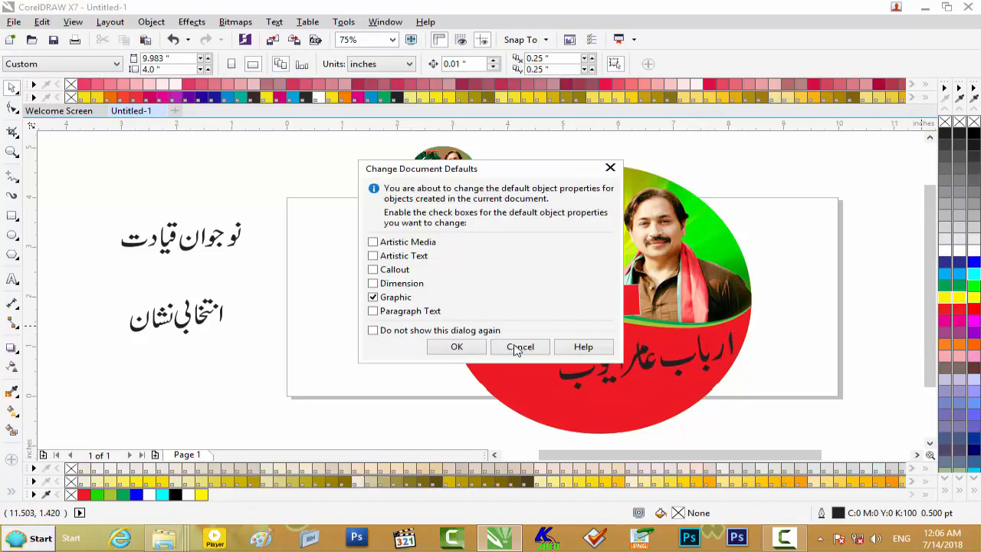
- Dismiss the document defaults change and fill the candidate-name line with yellow
click(519, 347)
click(728, 364)
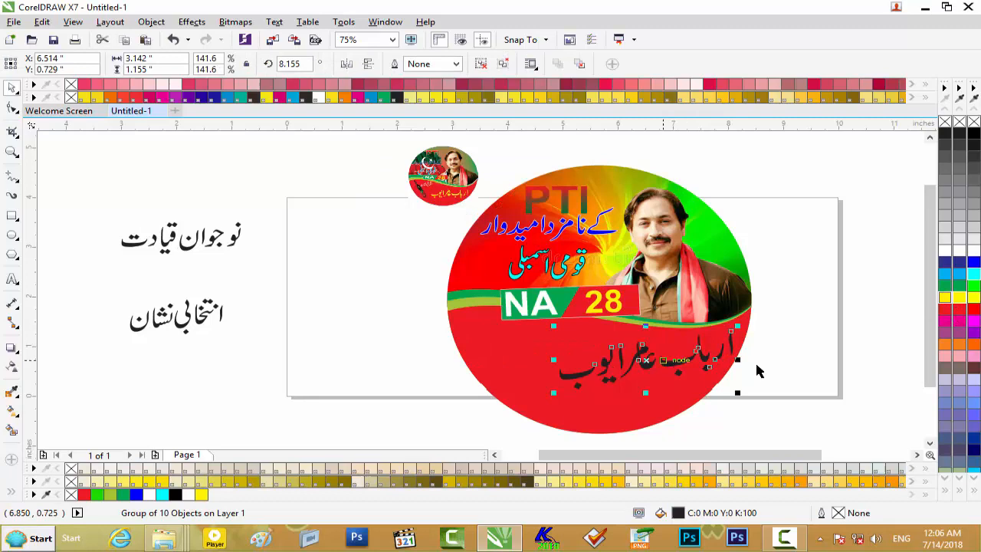
click(951, 299)
click(813, 327)
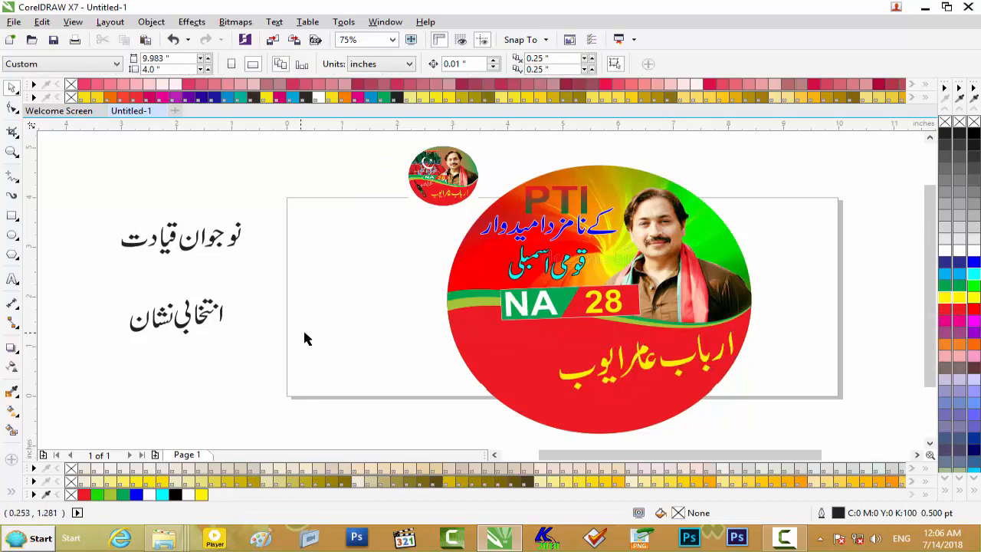
- Move the line "انتخابی نشان" onto the red area below "NA" and shrink it to about 61.5 percent
drag(236, 291, 103, 358)
drag(172, 322, 507, 342)
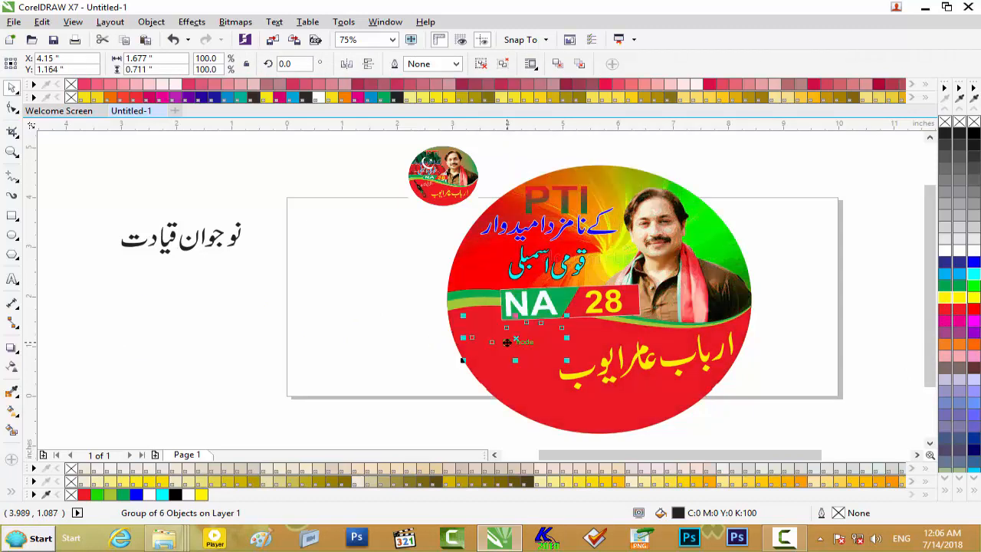
scroll(509, 341, up, 2)
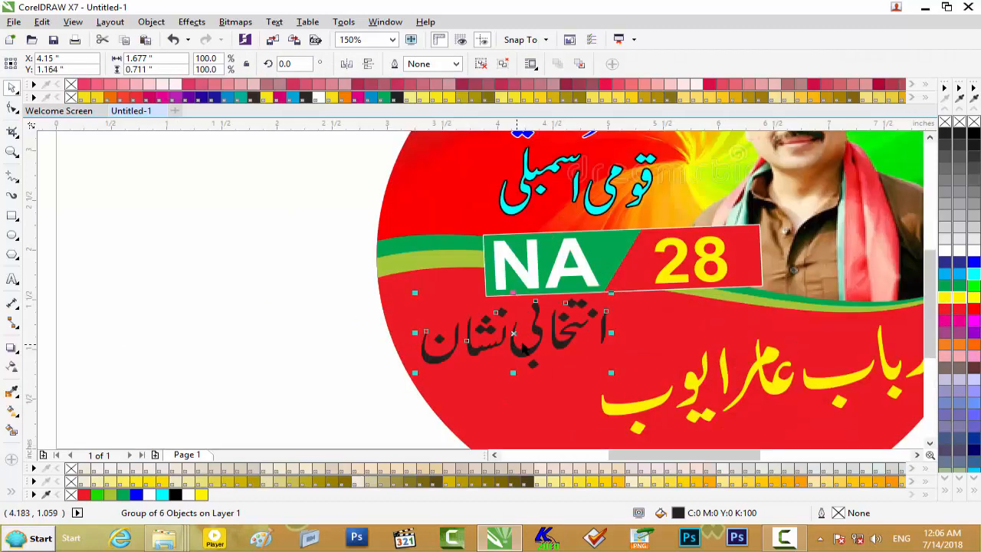
drag(612, 291, 594, 304)
scroll(567, 323, down, 2)
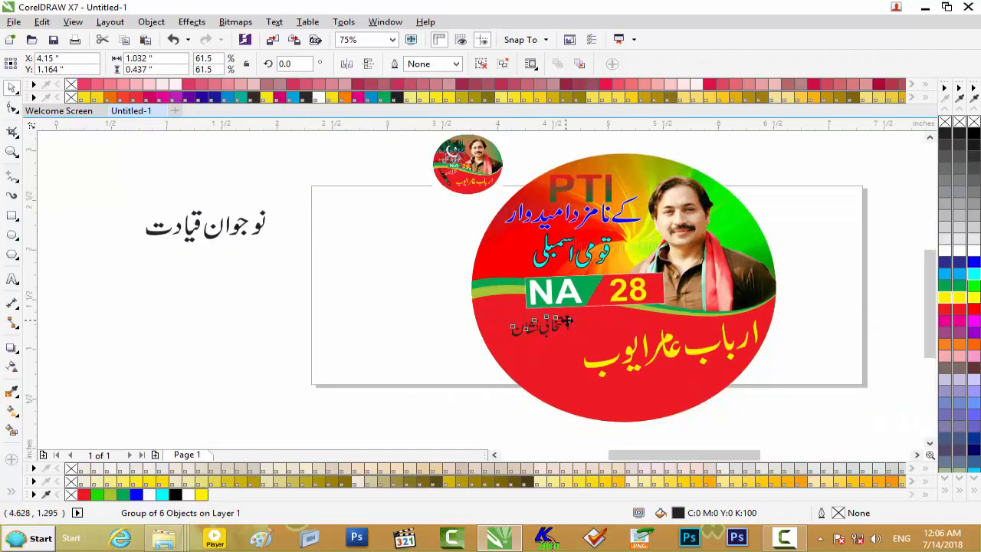
- Fill the "انتخابی نشان" line with white and clear the selection
scroll(567, 323, up, 2)
click(946, 255)
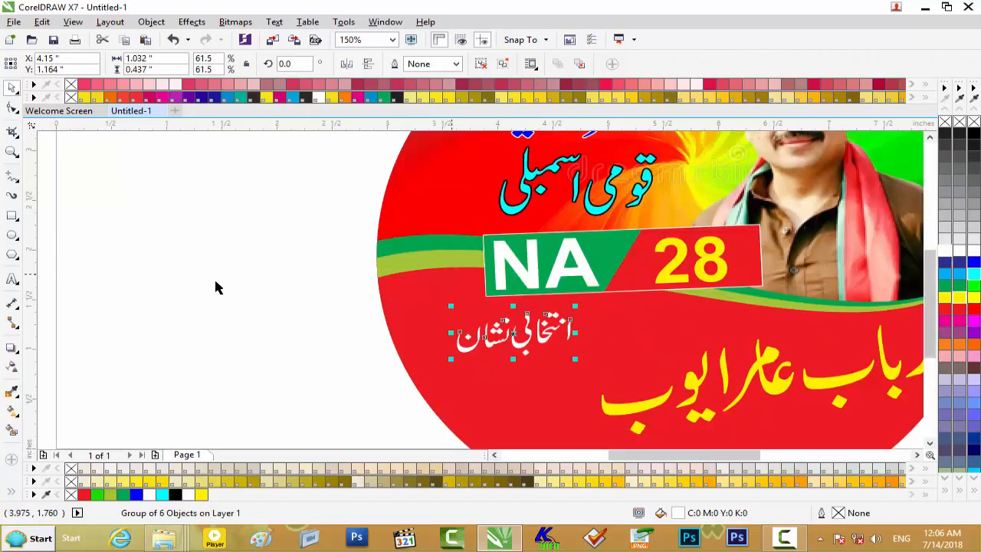
key(Escape)
click(529, 337)
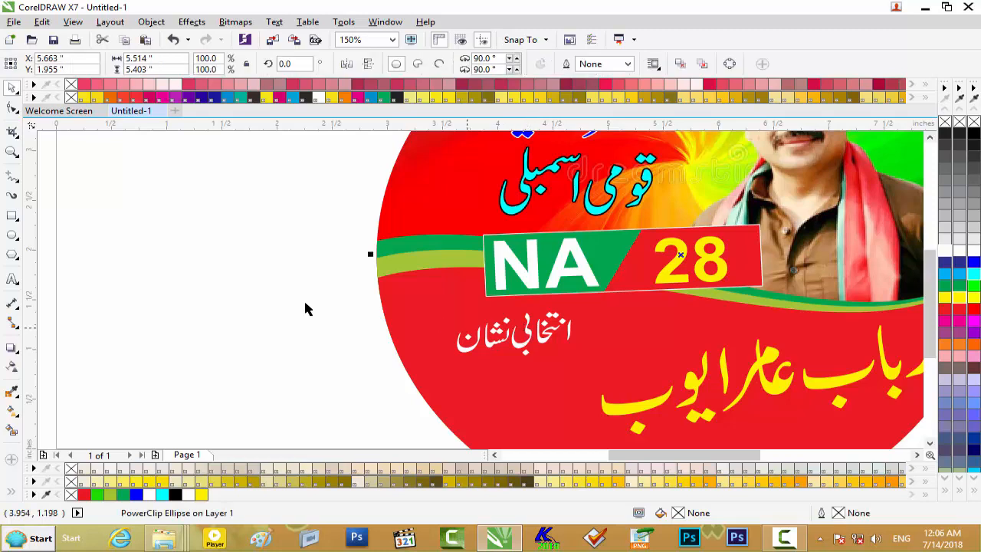
key(Escape)
- Bring the PTI cricket bat image into the sticker document and shrink it to 14 percent, flipped 180°, beside the circle
click(925, 10)
drag(342, 107, 346, 335)
scroll(410, 307, down, 2)
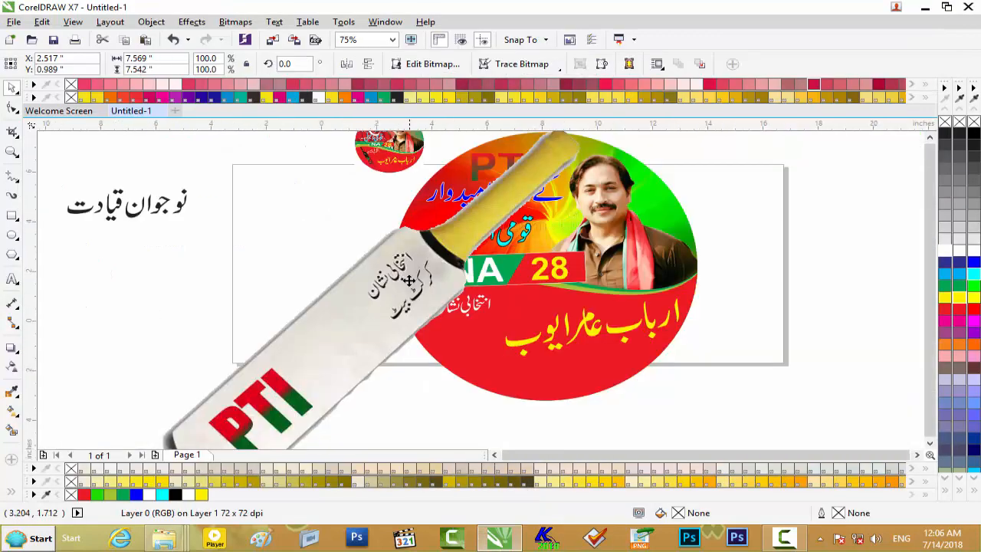
drag(500, 199, 375, 299)
scroll(387, 295, up, 2)
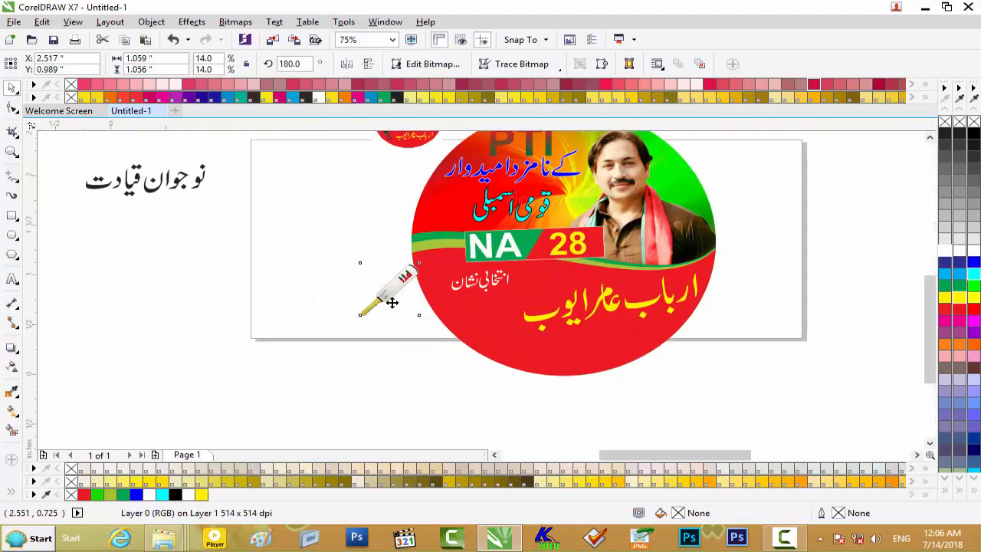
- Place the cricket bat on the red area below "انتخابی نشان" with its handle pointing up, scaled to 19.7 percent
drag(451, 221, 234, 367)
drag(336, 326, 598, 321)
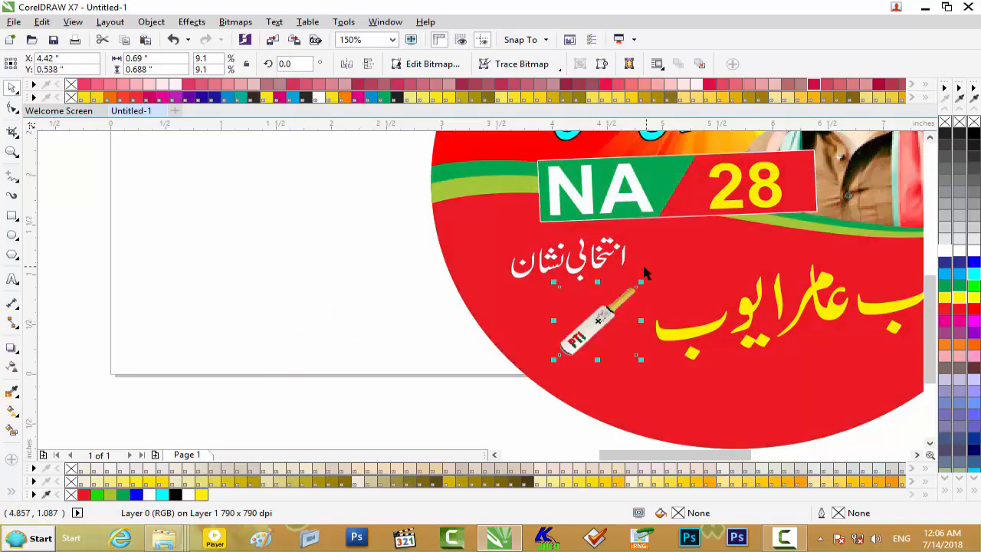
drag(645, 281, 681, 246)
drag(657, 280, 613, 308)
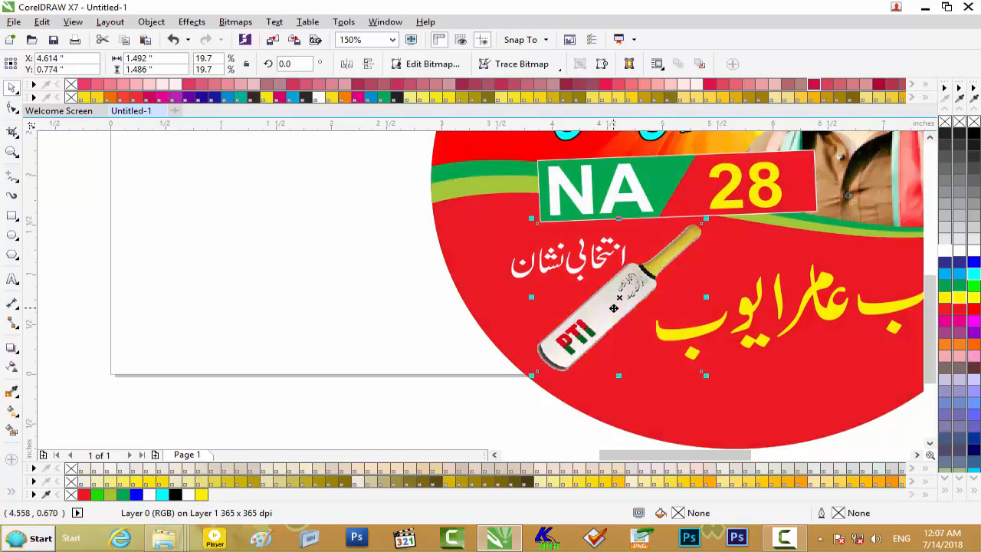
- Apply a drop shadow to the cricket bat, running from the blade toward the handle at an angle of 81, and clear the selection
click(13, 347)
drag(582, 351, 689, 230)
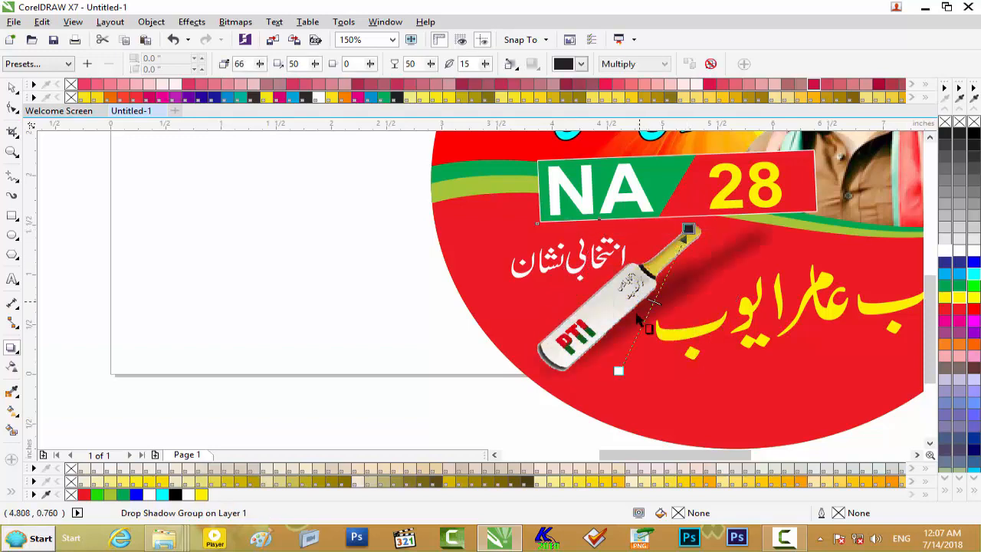
drag(622, 376, 563, 358)
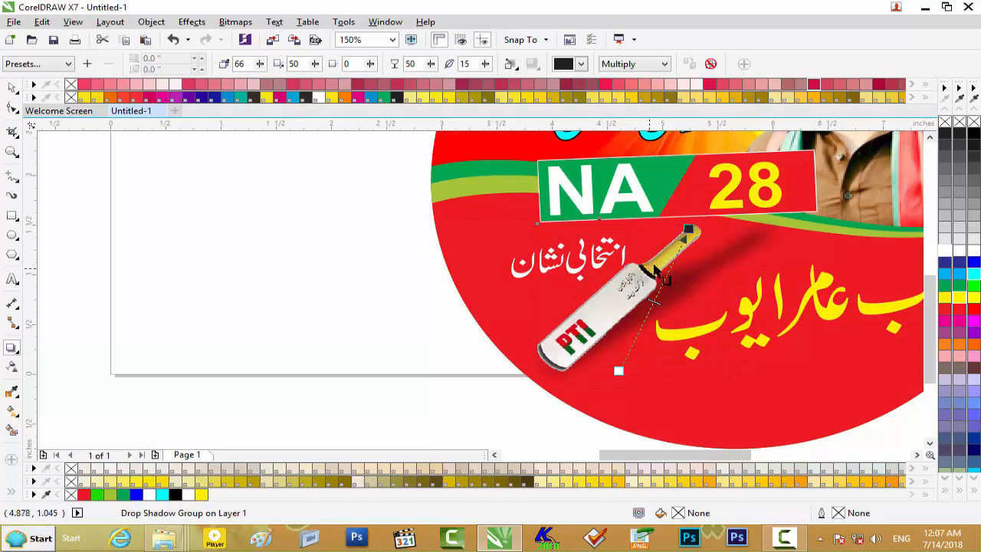
drag(690, 227, 645, 223)
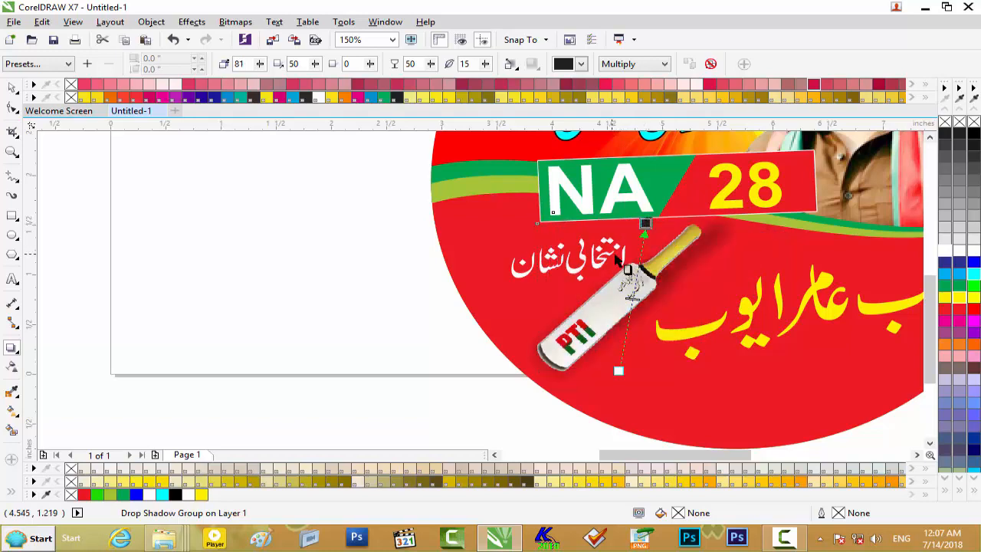
scroll(620, 265, down, 2)
click(195, 203)
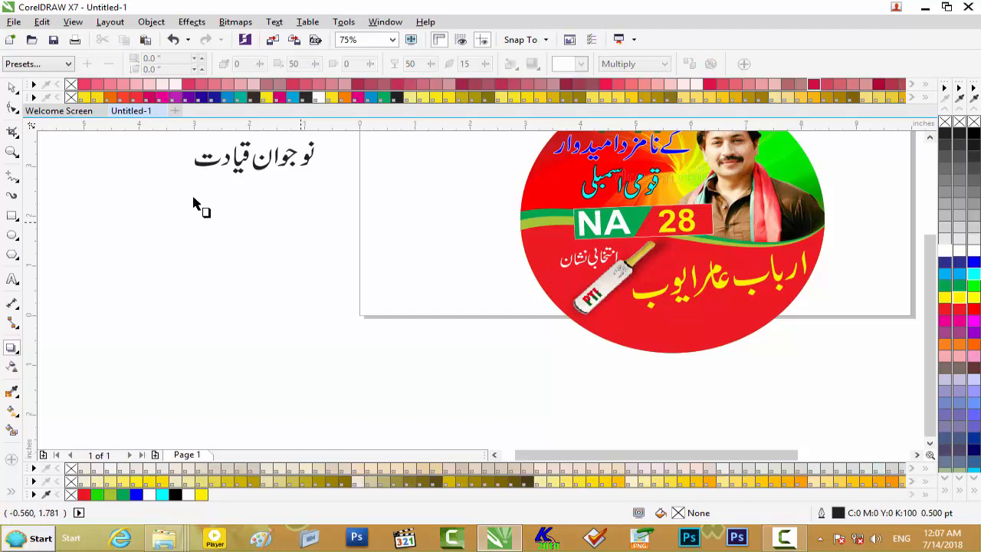
- Apply a horizontal drop shadow with angle 0 across the yellow candidate-name line and clear the selection
click(12, 90)
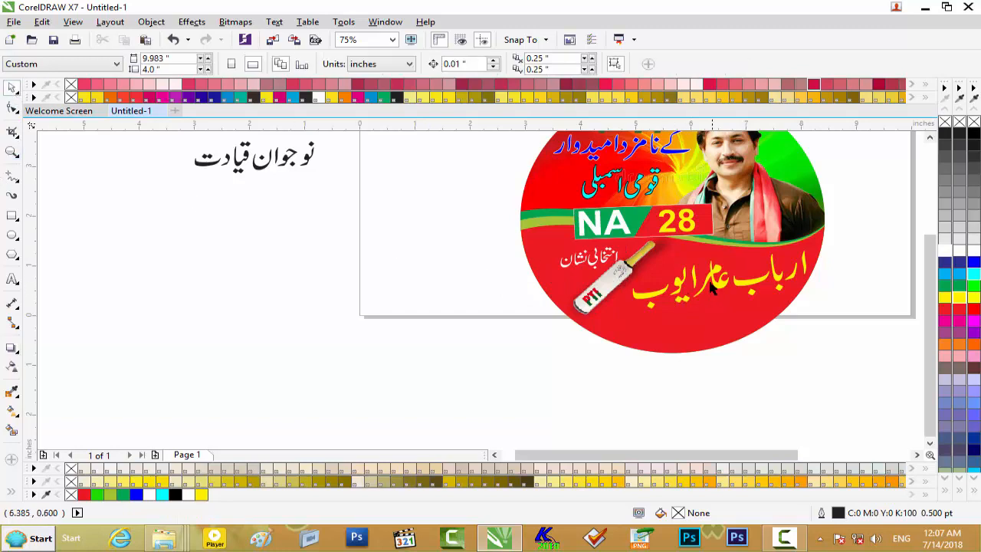
click(712, 286)
click(13, 350)
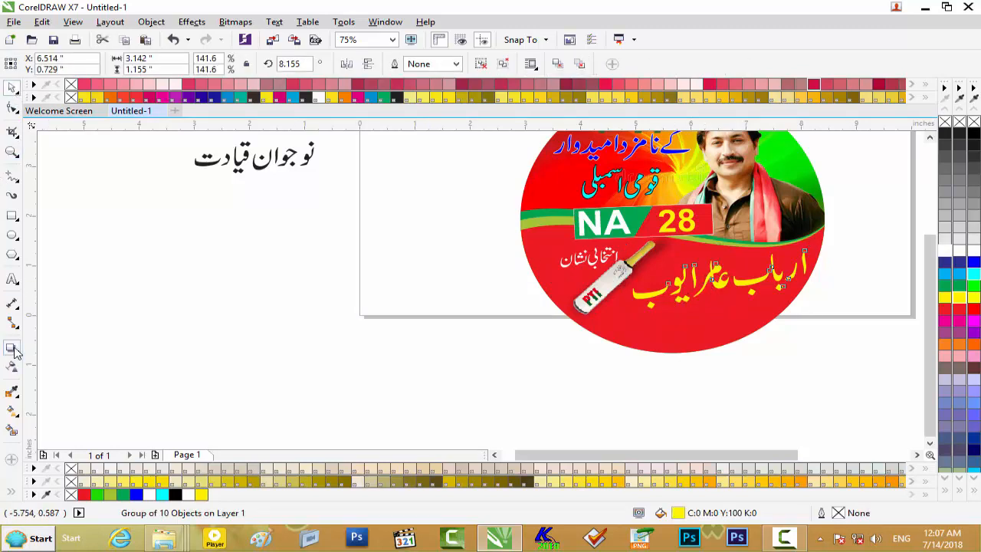
drag(633, 292, 813, 282)
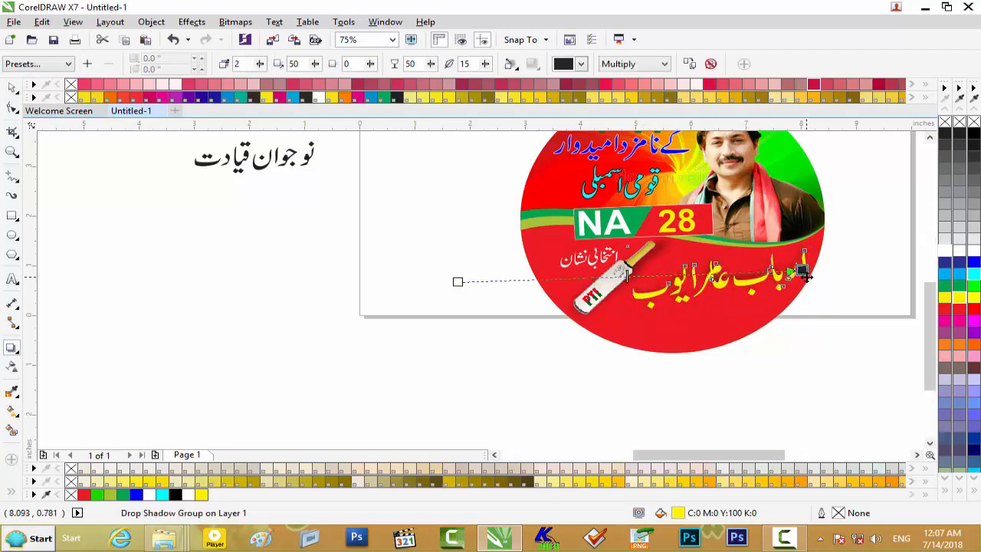
scroll(804, 272, up, 2)
drag(804, 269, 804, 269)
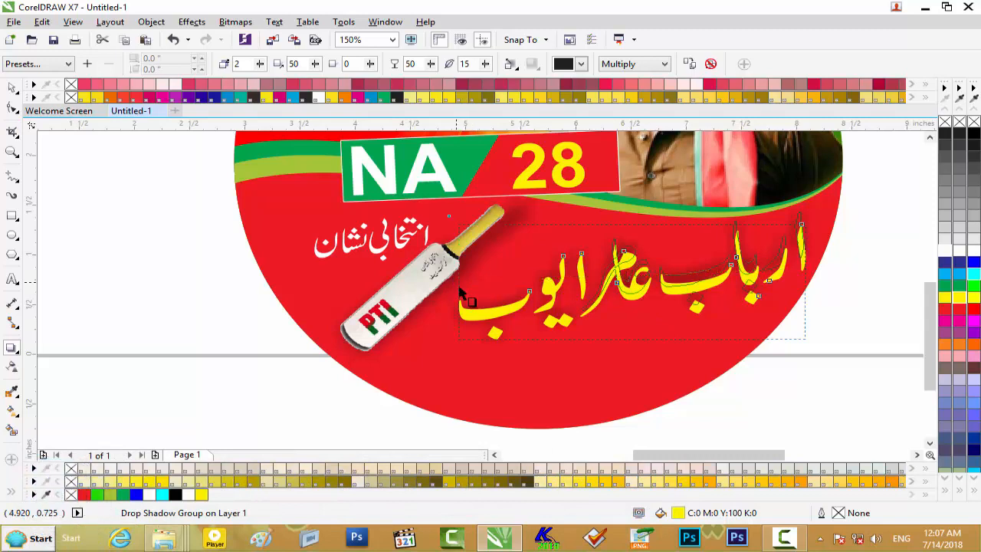
drag(460, 314, 433, 314)
mouse_move(803, 268)
mouse_down()
mouse_move(809, 247)
mouse_move(810, 280)
mouse_up()
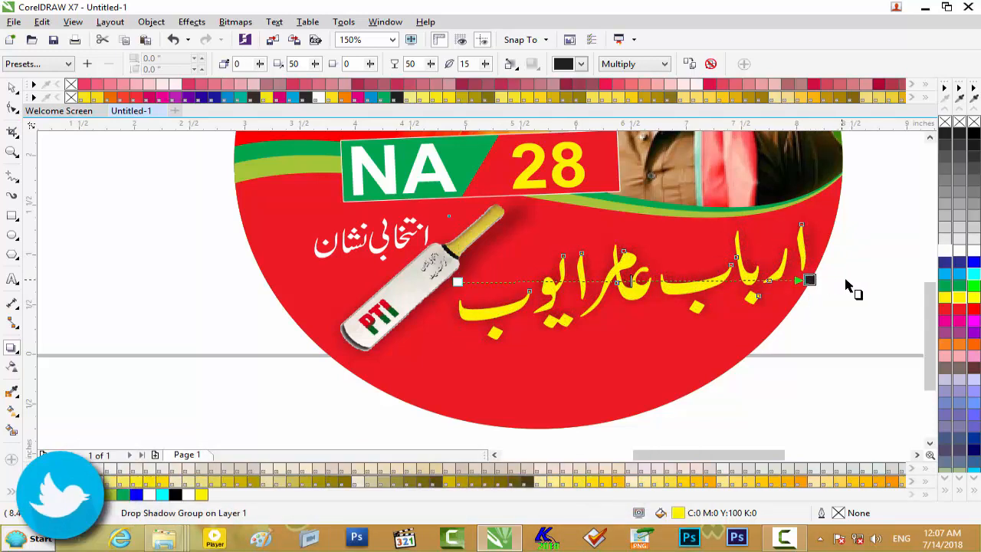
click(849, 284)
- Bring the imrankhan portrait PSD into the sticker document beside the circle, sized 132.0 by 113.5 percent and flipped 180°
scroll(672, 307, down, 2)
scroll(671, 307, down, 2)
scroll(673, 308, up, 2)
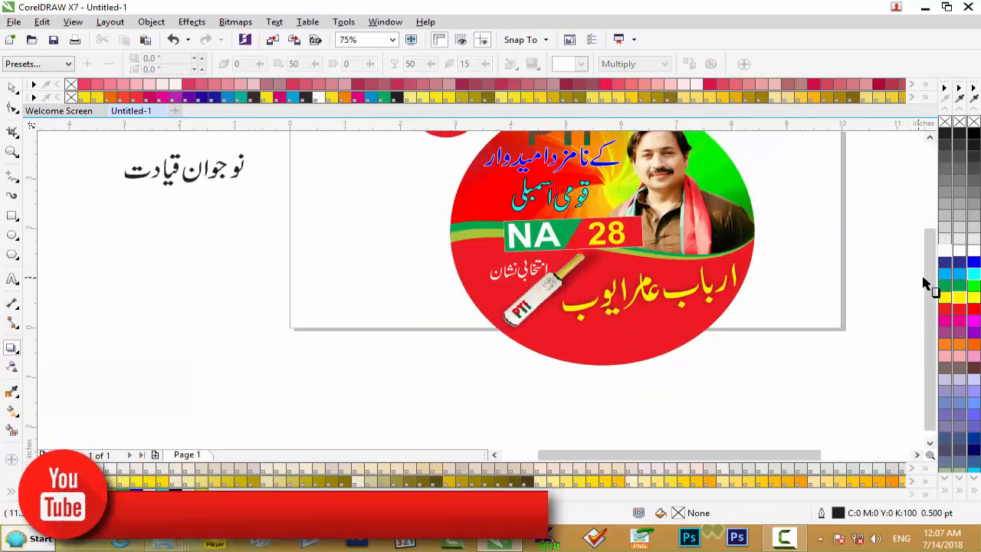
click(929, 137)
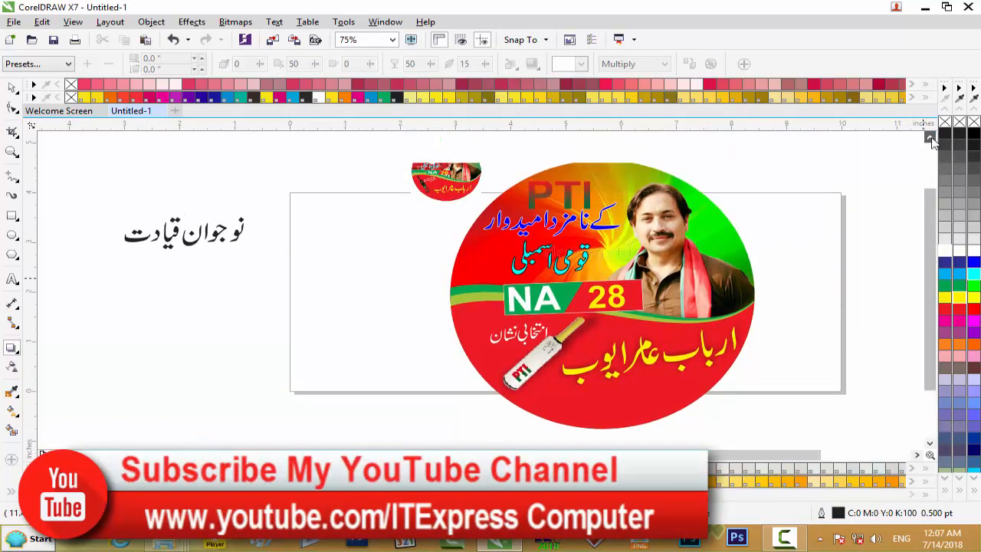
scroll(636, 253, up, 2)
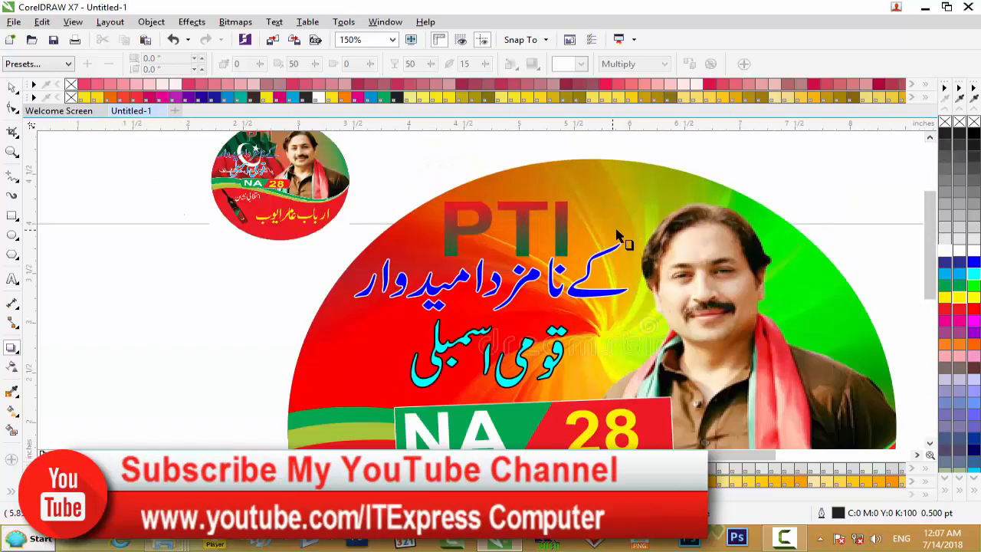
scroll(619, 236, down, 2)
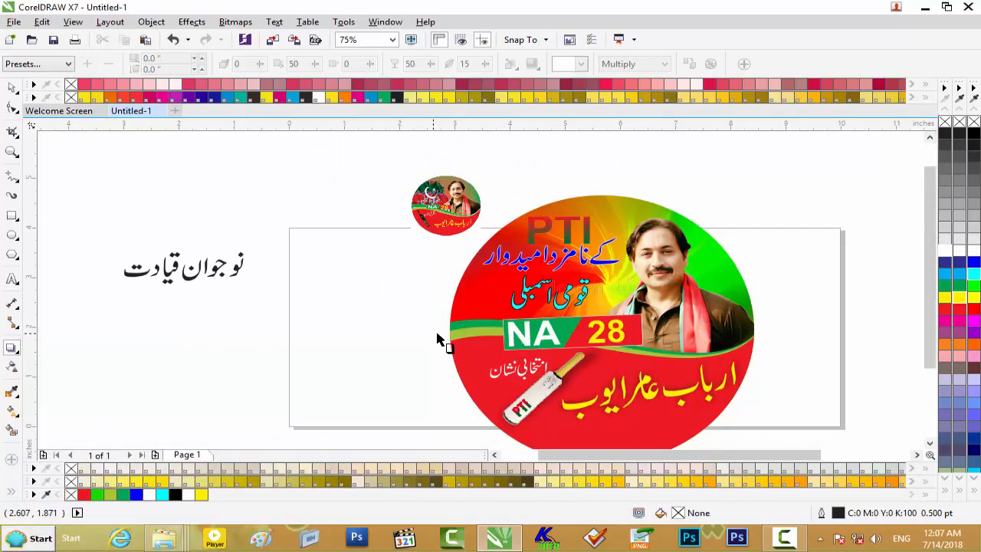
click(925, 6)
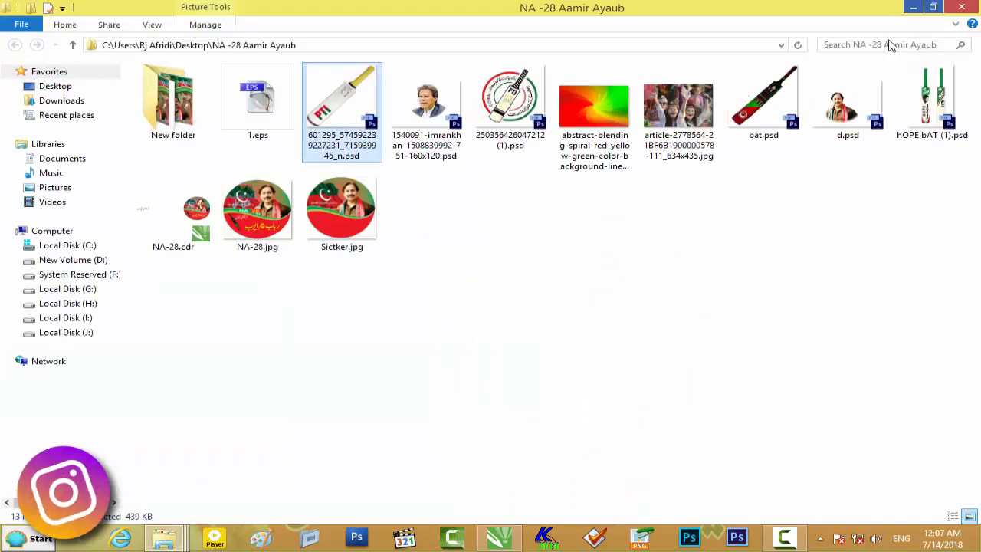
drag(447, 135, 307, 307)
drag(373, 332, 380, 362)
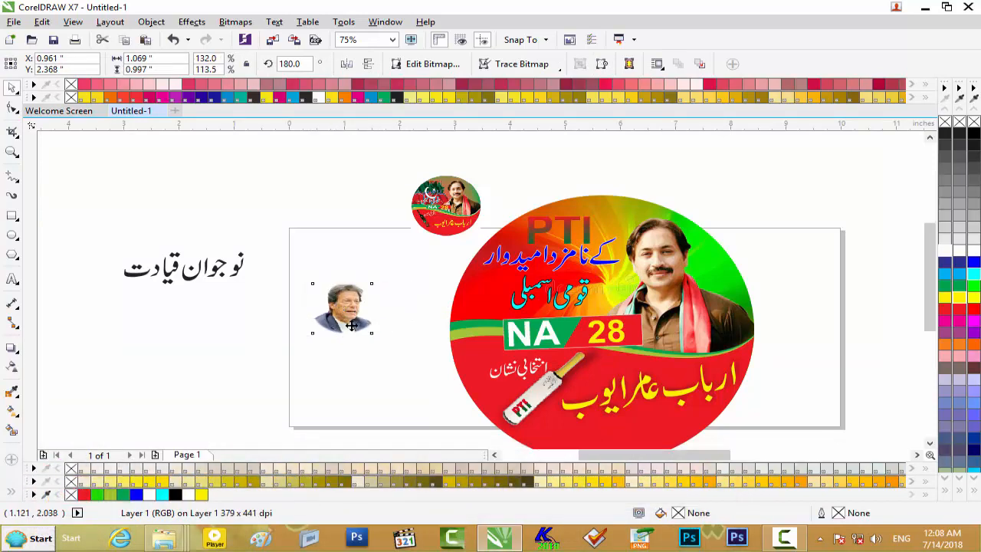
- Move the small portrait onto the red area beside "قومی اسمبلی" above the green bands and bring that text line in front of it
scroll(351, 325, up, 2)
scroll(351, 313, down, 1)
drag(353, 268, 620, 249)
scroll(655, 241, up, 1)
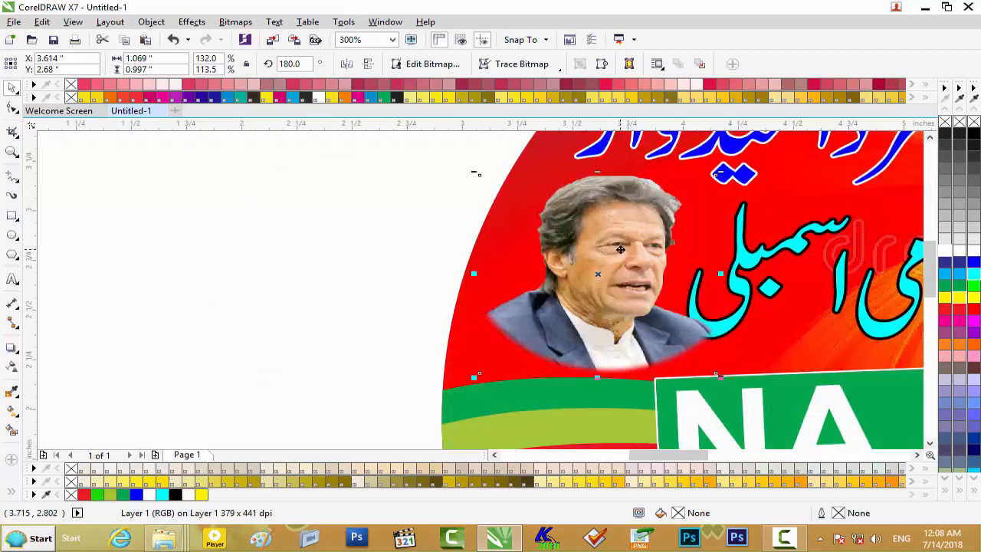
click(745, 310)
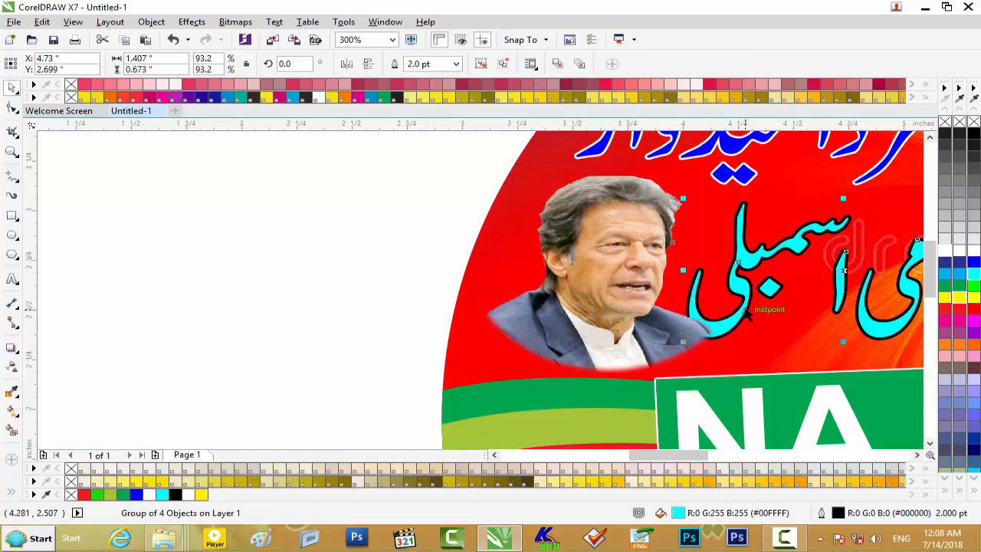
key(Page_Up)
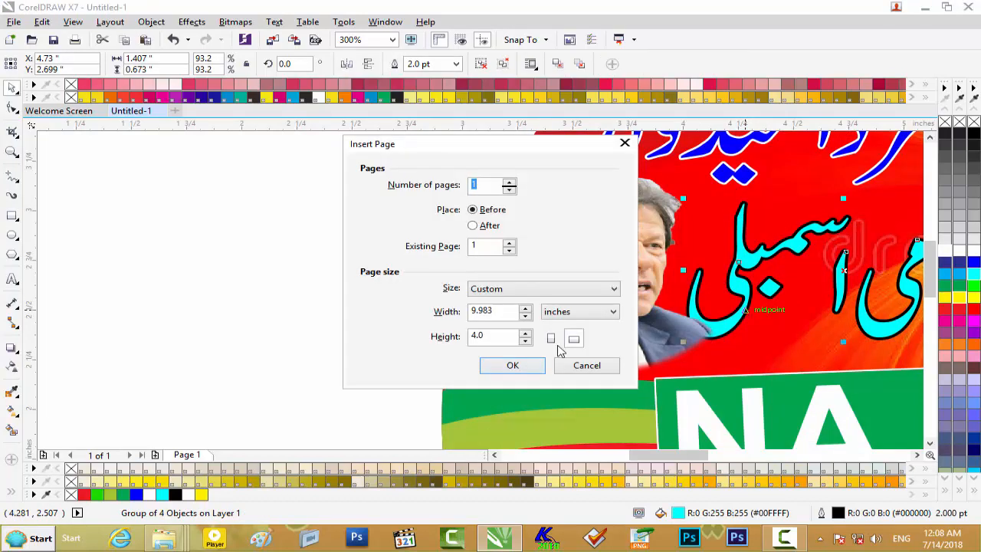
click(587, 366)
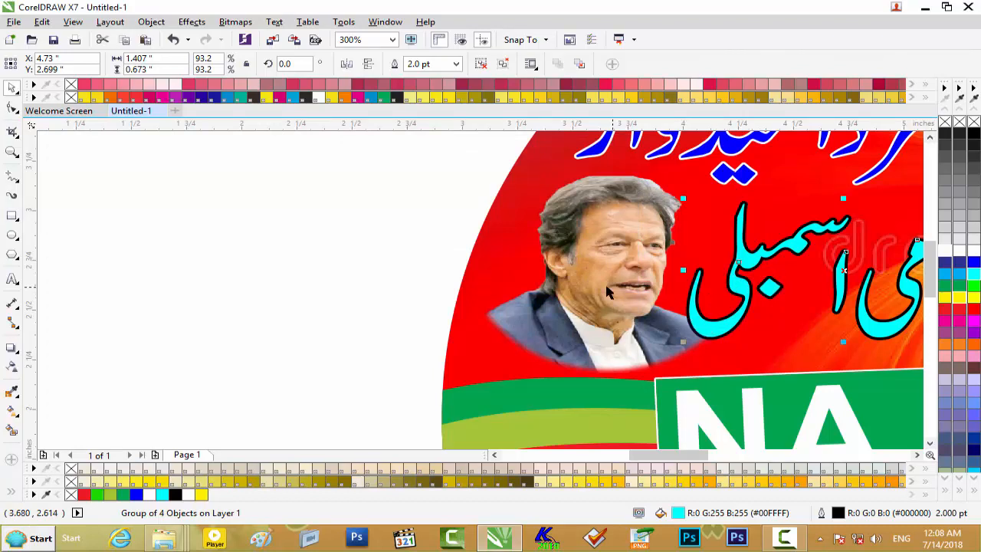
- Enlarge the small portrait to 1.101 inches wide, stretch its height slightly upward, and clear the selection
click(357, 229)
click(594, 247)
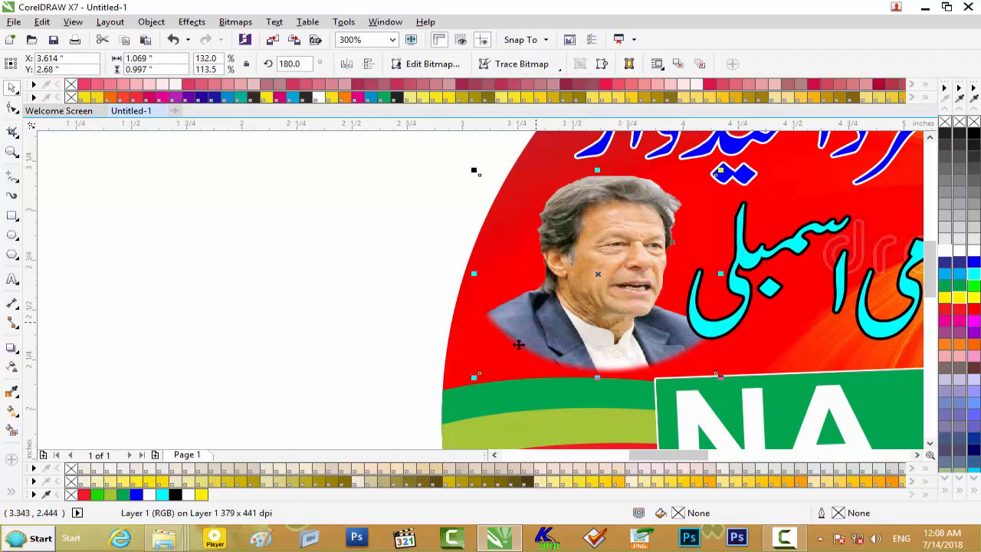
drag(474, 375, 467, 383)
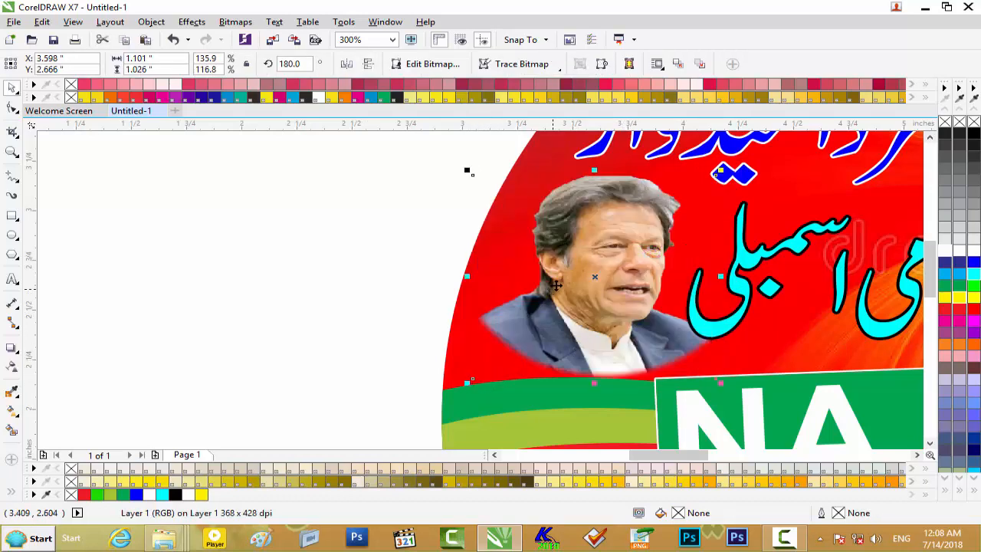
drag(594, 170, 594, 159)
scroll(466, 154, down, 1)
scroll(487, 186, down, 1)
click(425, 228)
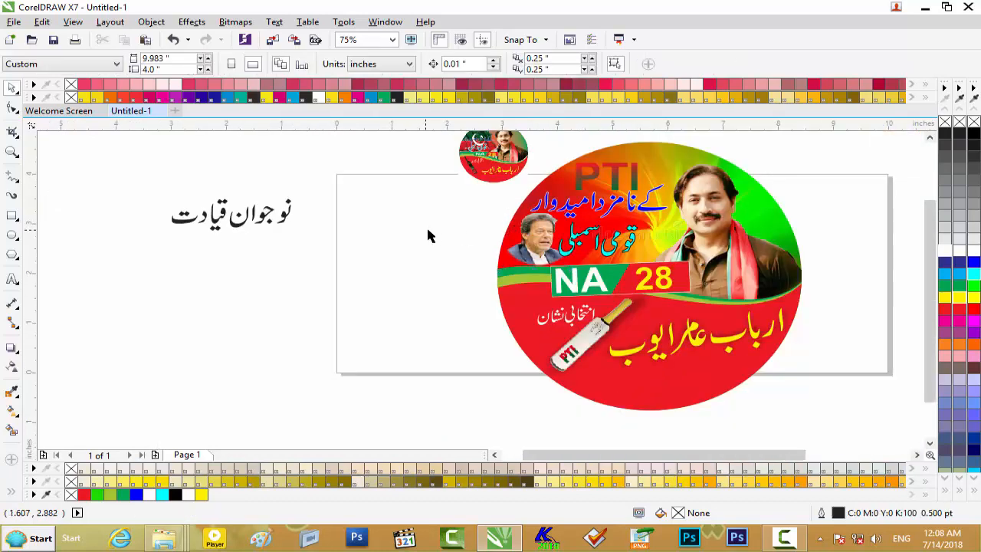
- Delete the small reference sticker bitmap and move the line "نوجوان قیادت" onto the red area below the candidate's name
click(503, 169)
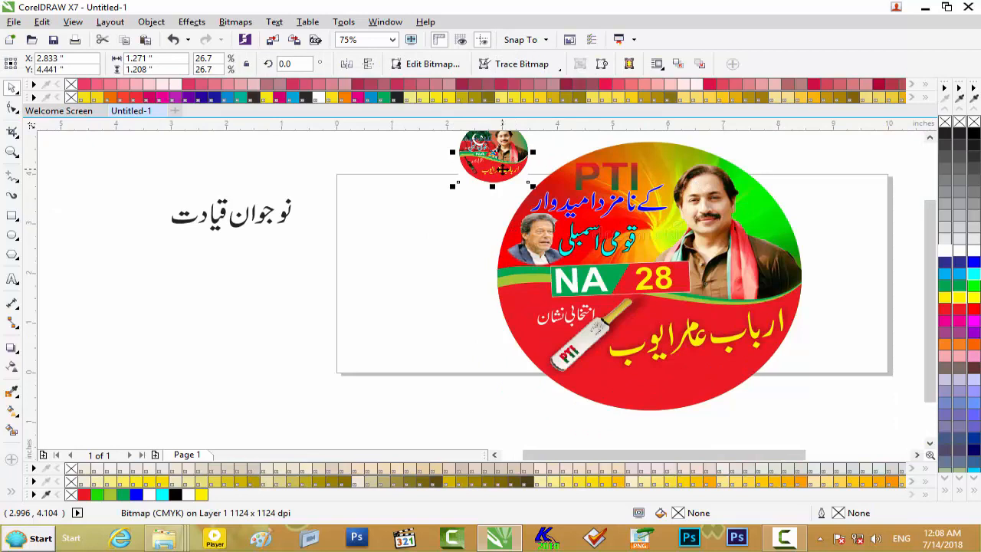
key(Delete)
click(287, 209)
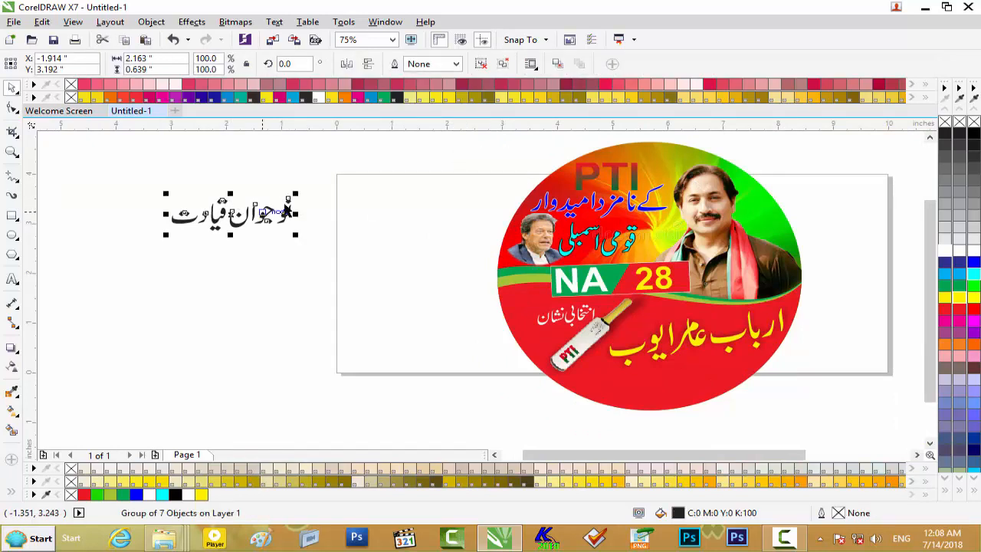
drag(250, 222, 675, 382)
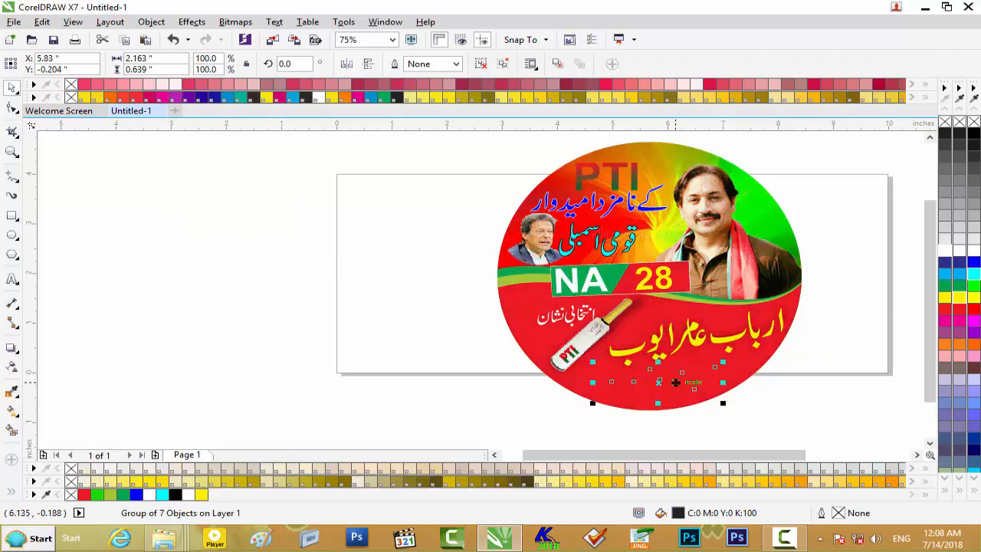
scroll(675, 382, up, 2)
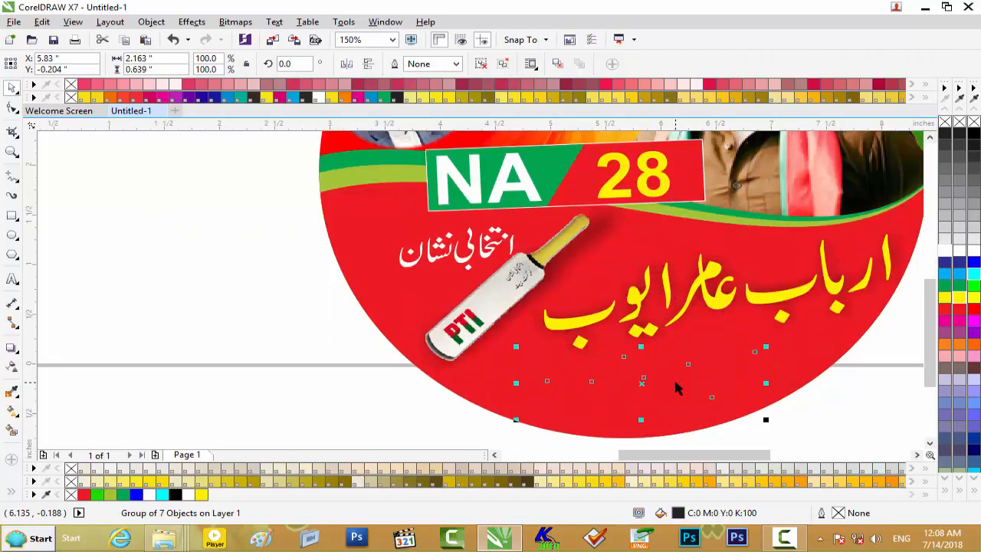
- Move the line "نوجوان قیادت" above "PTI" at the circle's upper edge and scale it to 53.4 by 53.9 percent
click(817, 410)
drag(704, 385, 673, 177)
drag(734, 143, 720, 145)
scroll(674, 162, up, 2)
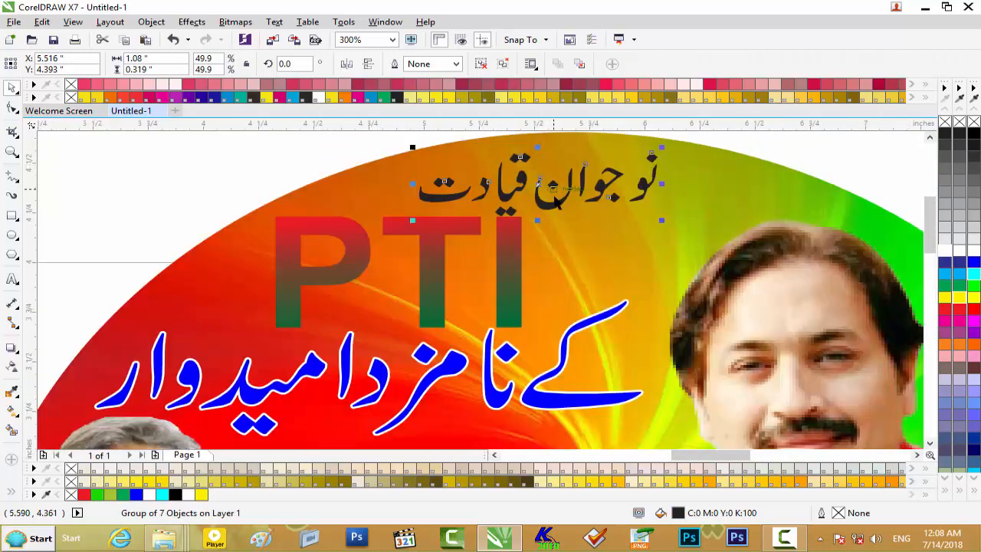
drag(559, 203, 590, 201)
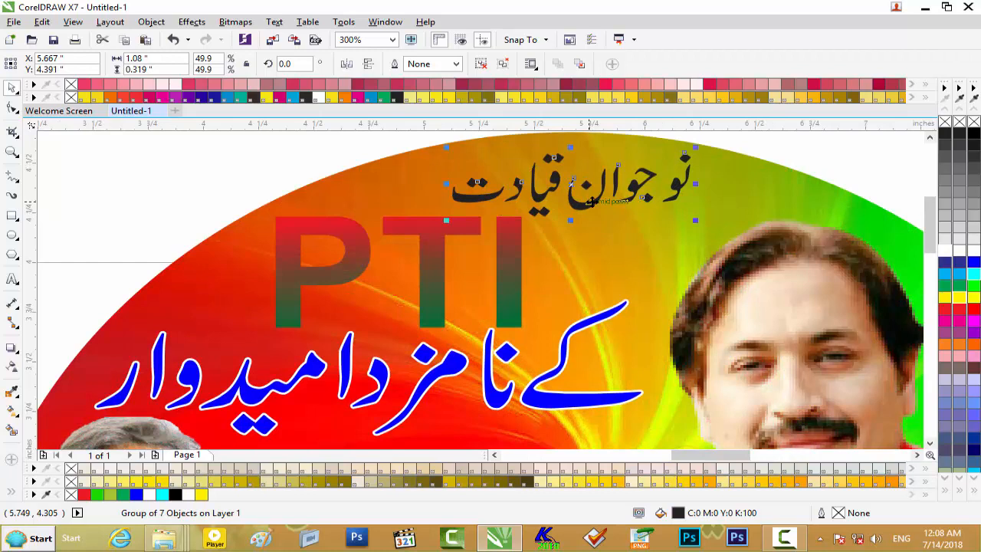
drag(570, 145, 570, 141)
drag(446, 182, 429, 182)
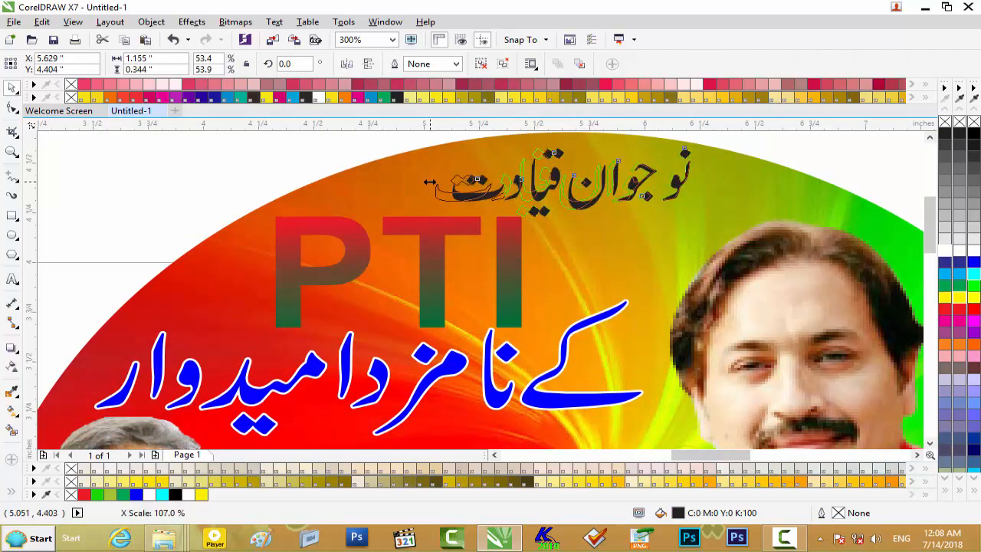
- Try yellow and pink fills on the line "نوجوان قیادت", ending with Blue (#0000FF)
click(959, 298)
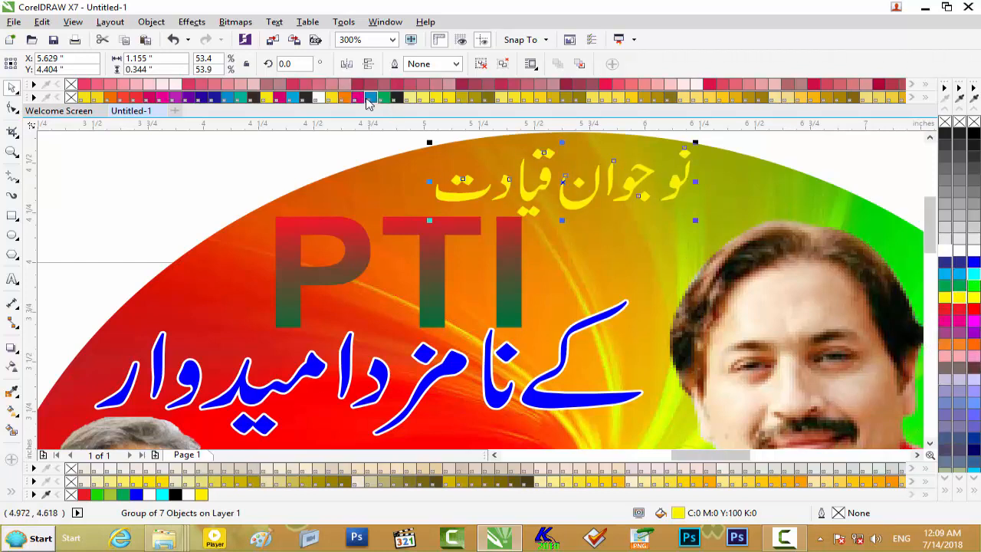
click(280, 99)
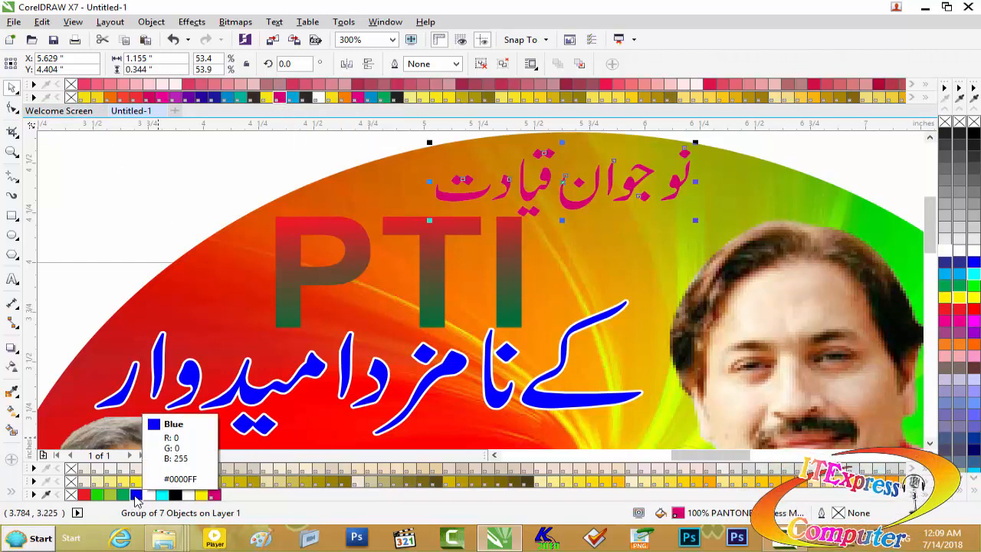
click(135, 496)
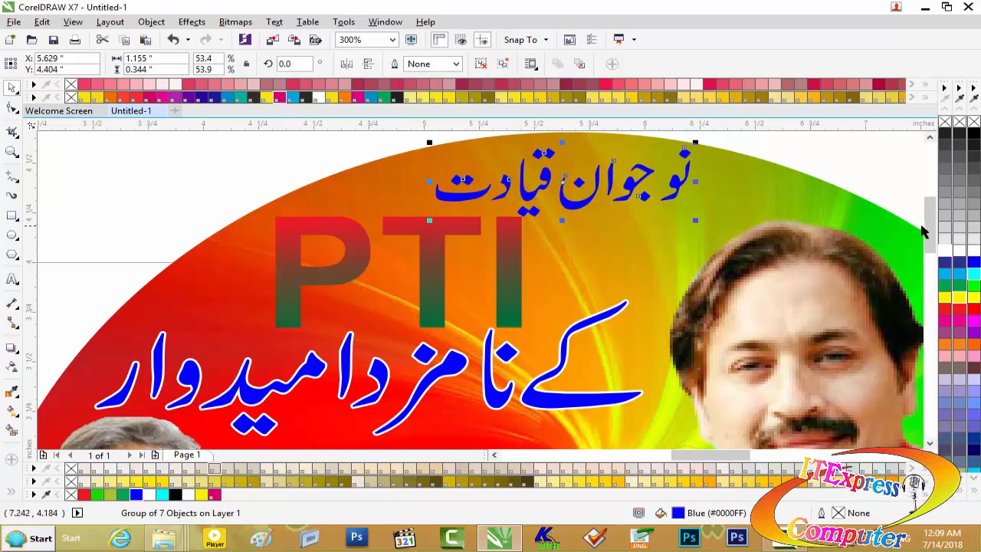
- Give the line "نوجوان قیادت" a white 2.0 pt outline with round corners, placed behind the fill and scaling with the object
scroll(933, 209, up, 3)
key(F12)
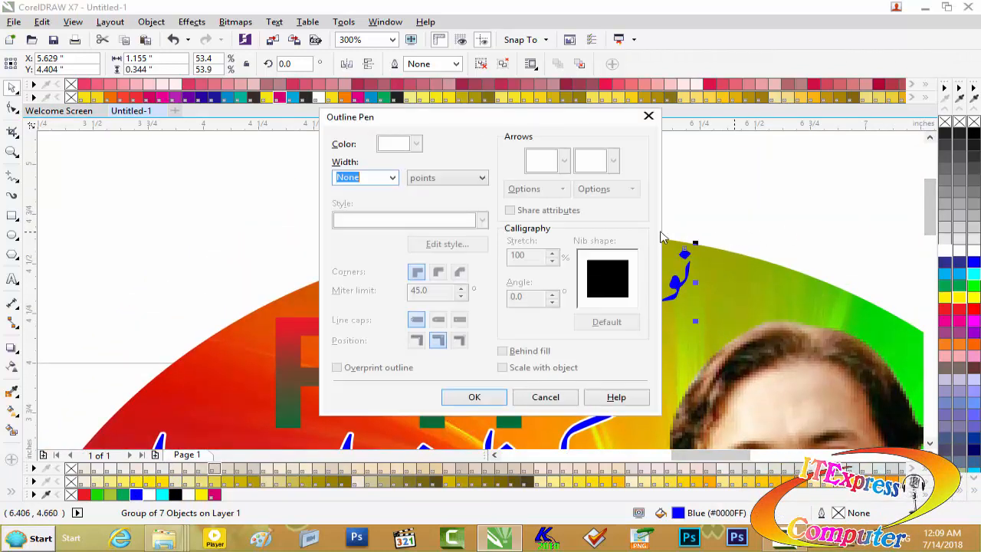
click(393, 179)
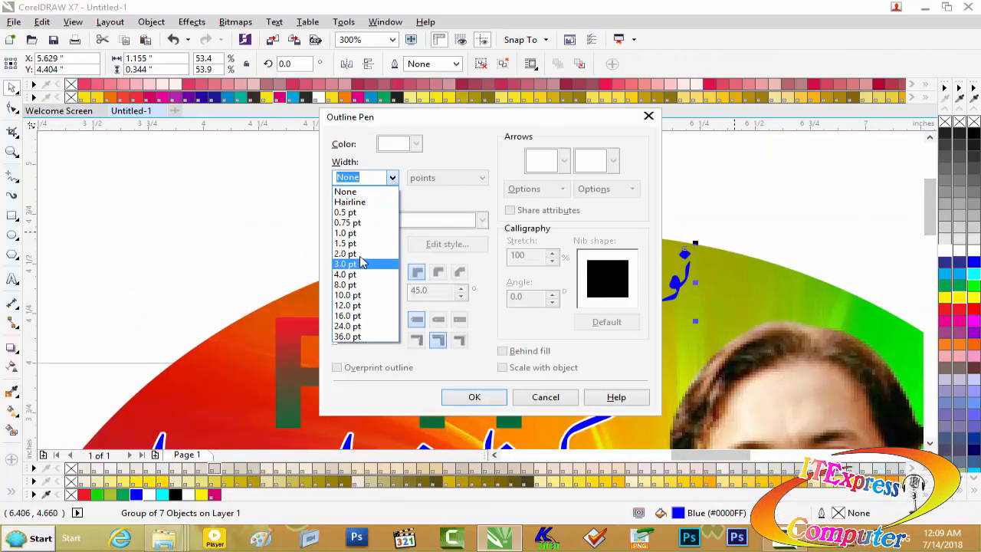
click(353, 260)
click(418, 144)
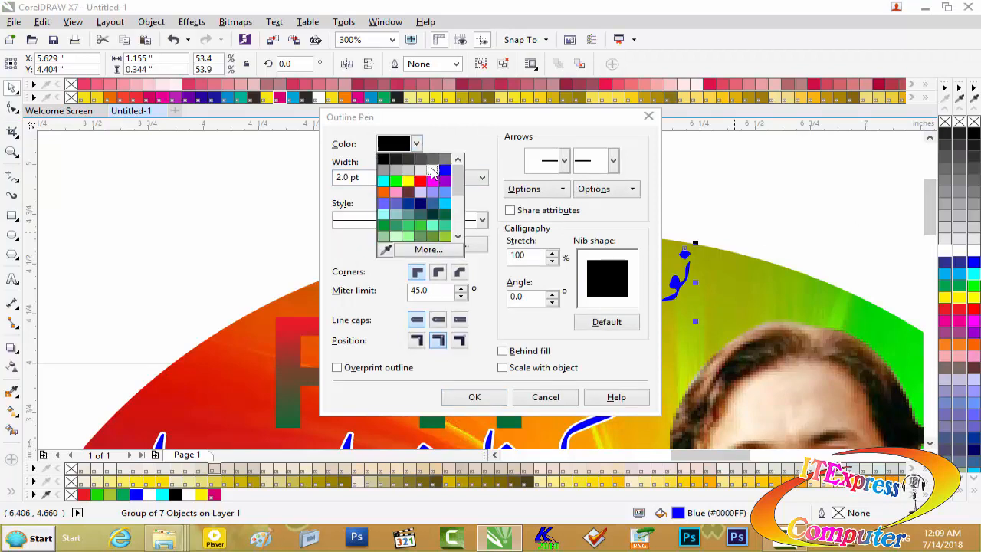
click(438, 163)
click(437, 271)
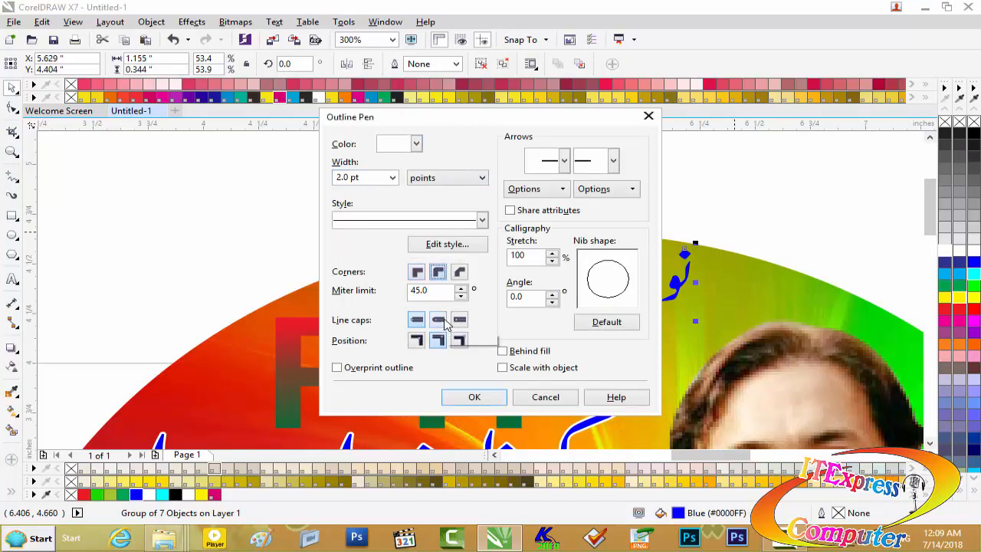
click(509, 367)
click(512, 353)
click(474, 397)
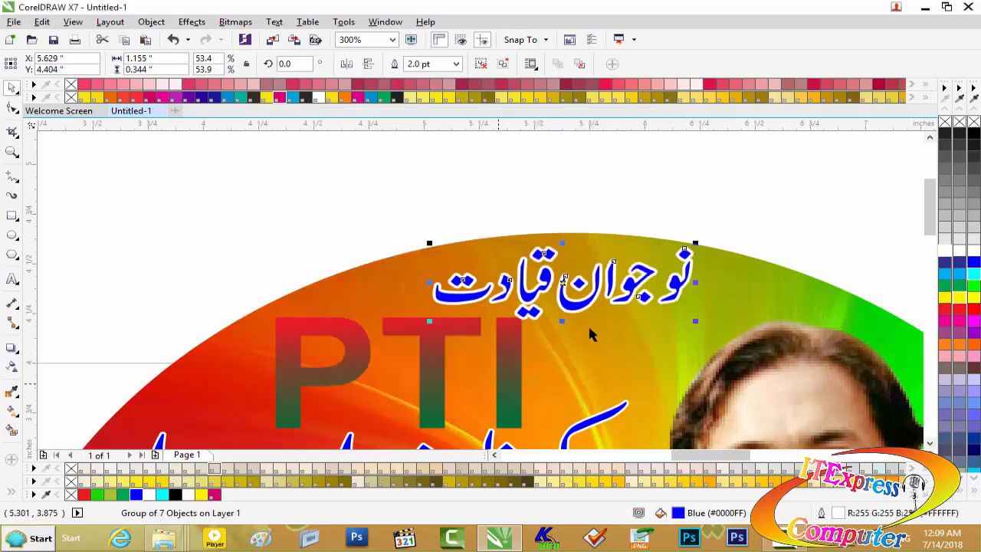
click(710, 210)
- Save the drawing as Sticker-1.cdr in the NA -28 project folder on the Desktop
scroll(661, 245, down, 2)
scroll(660, 245, down, 4)
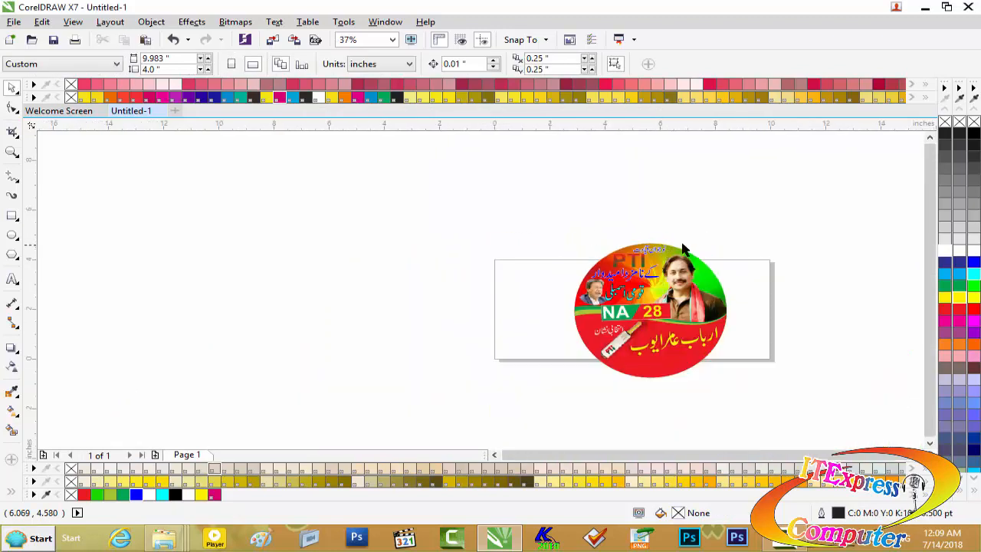
scroll(718, 242, up, 3)
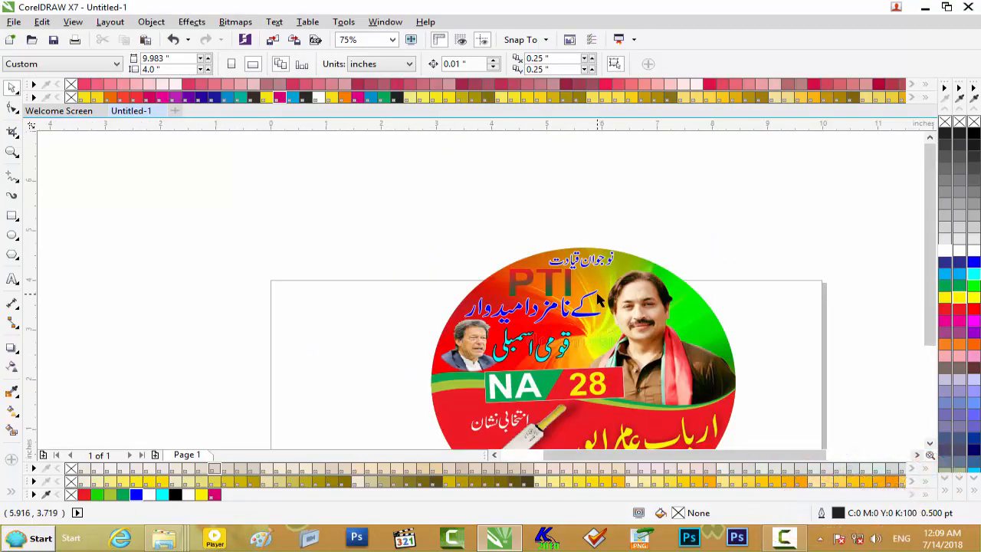
key(ctrl+s)
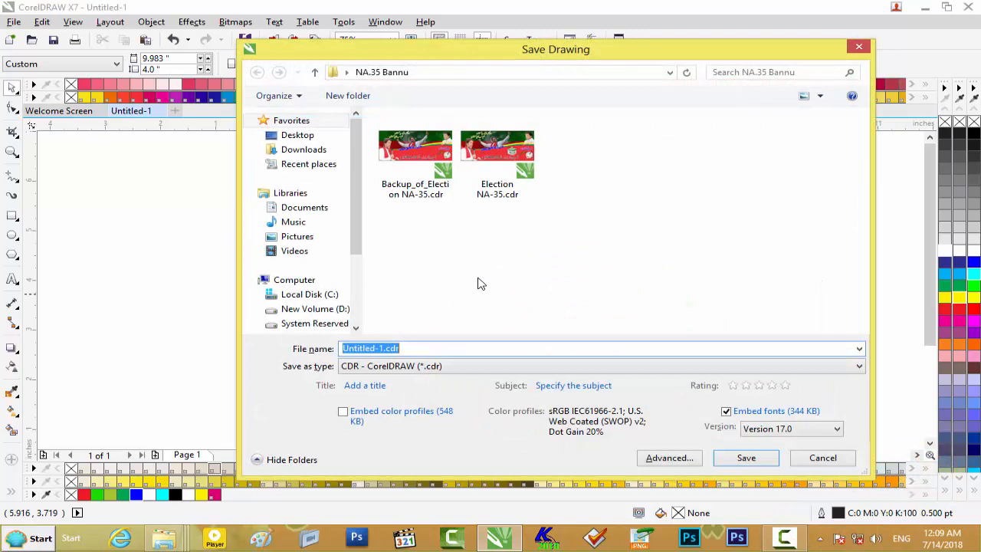
click(322, 139)
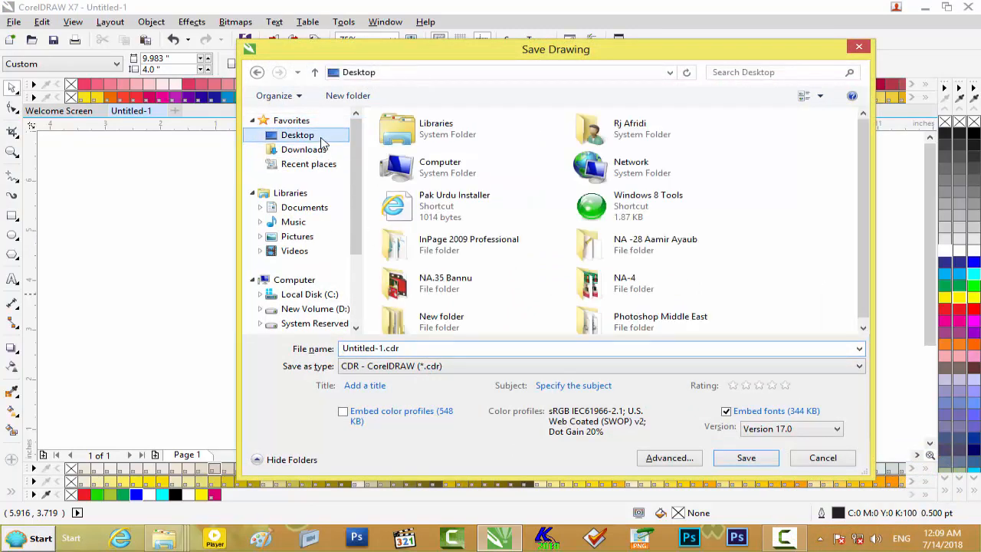
scroll(861, 220, down, 1)
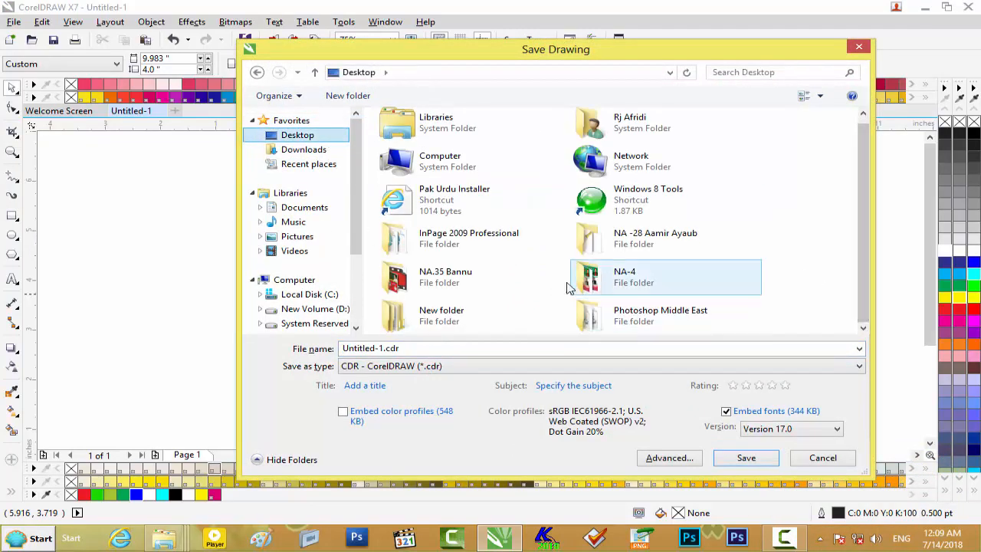
double_click(645, 244)
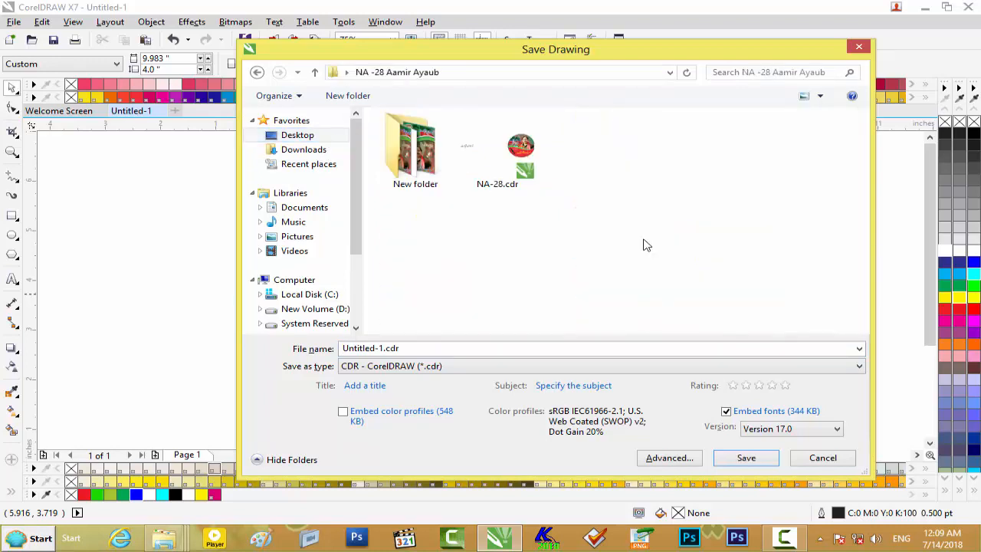
click(377, 349)
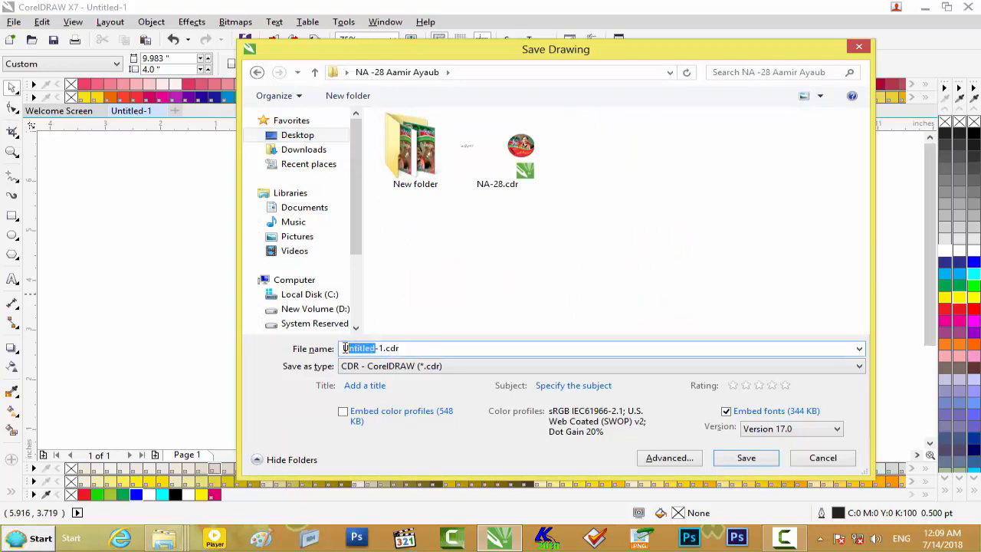
key(BackSpace)
click(746, 458)
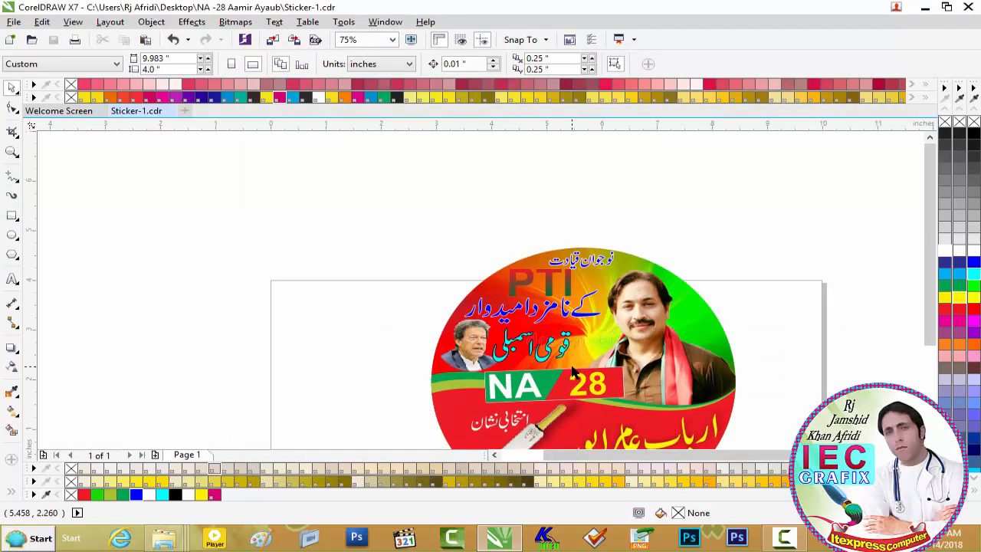
- Export the sticker as Sticker-1.jpg to the Desktop's NA -28 project folder, using CMYK Color (32-bit) and High quality at 80%
key(ctrl+e)
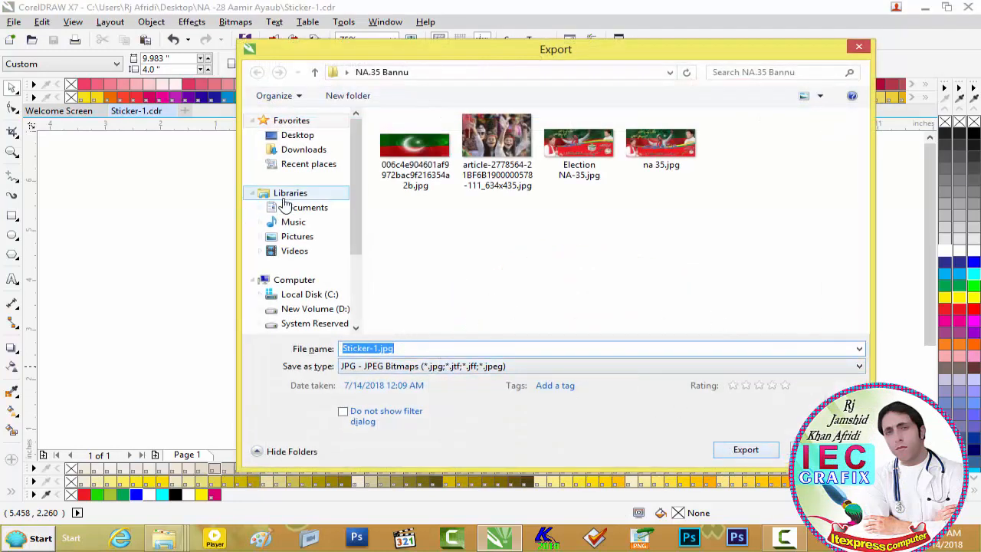
click(310, 136)
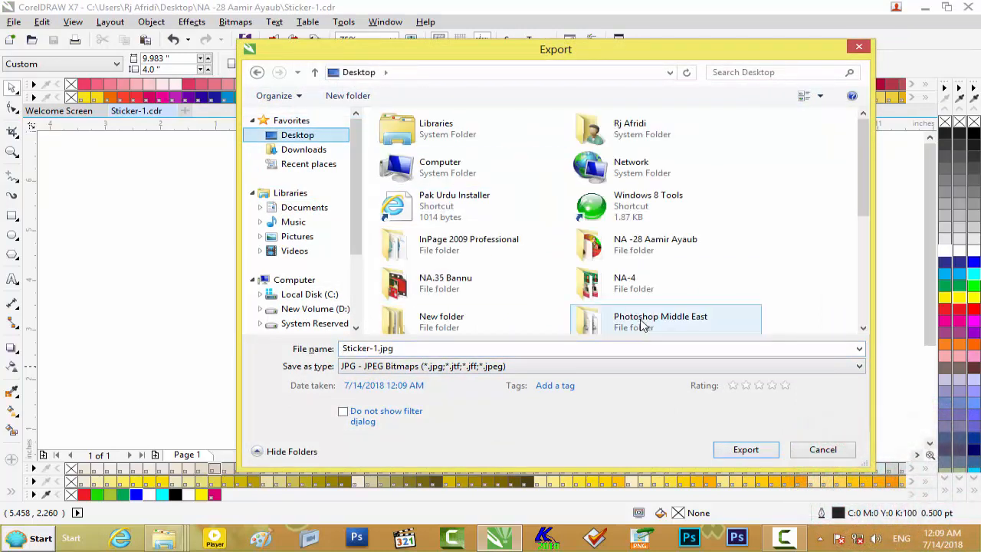
double_click(644, 244)
click(742, 451)
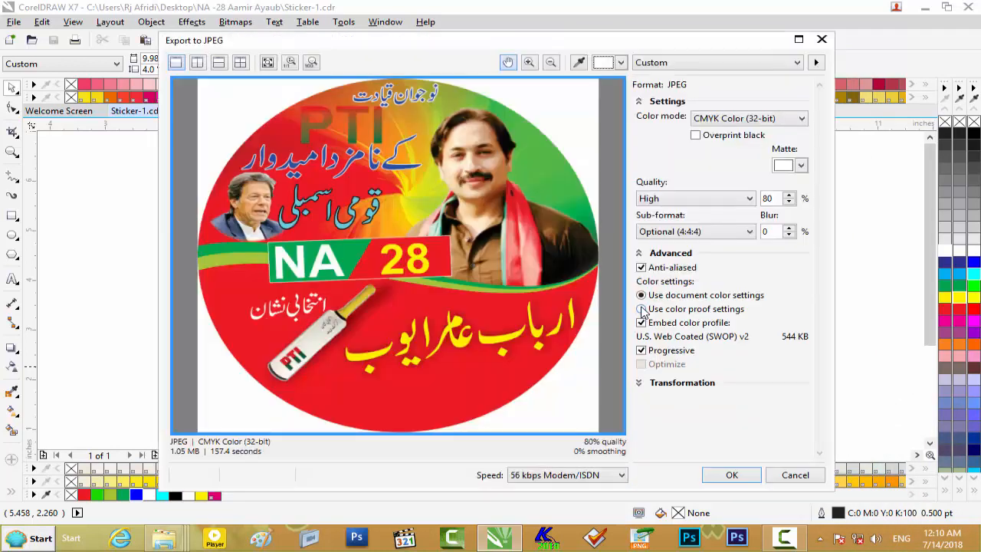
click(730, 475)
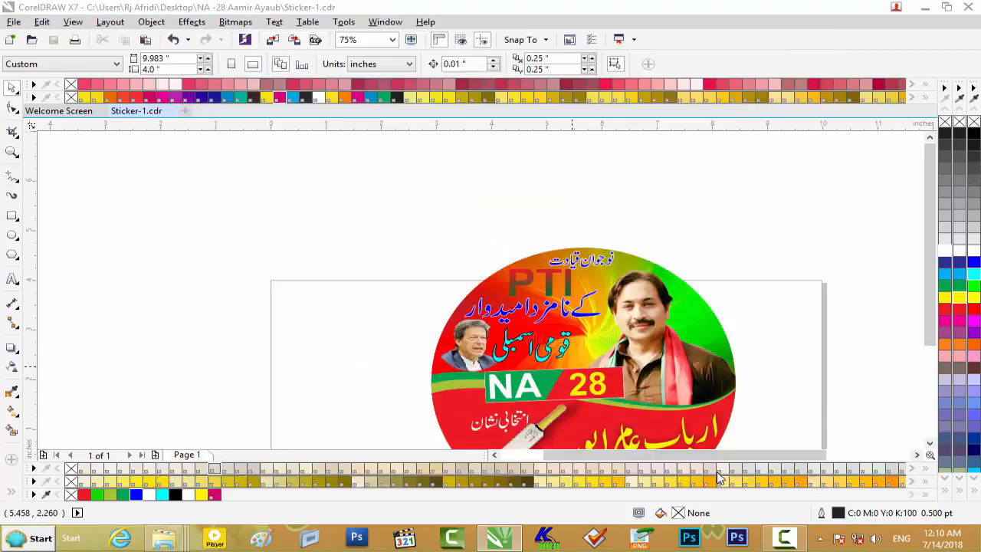
- Switch to the project folder in File Explorer, view Sticker-1.jpg in Windows Photo Viewer, and close the viewer and folder
click(924, 22)
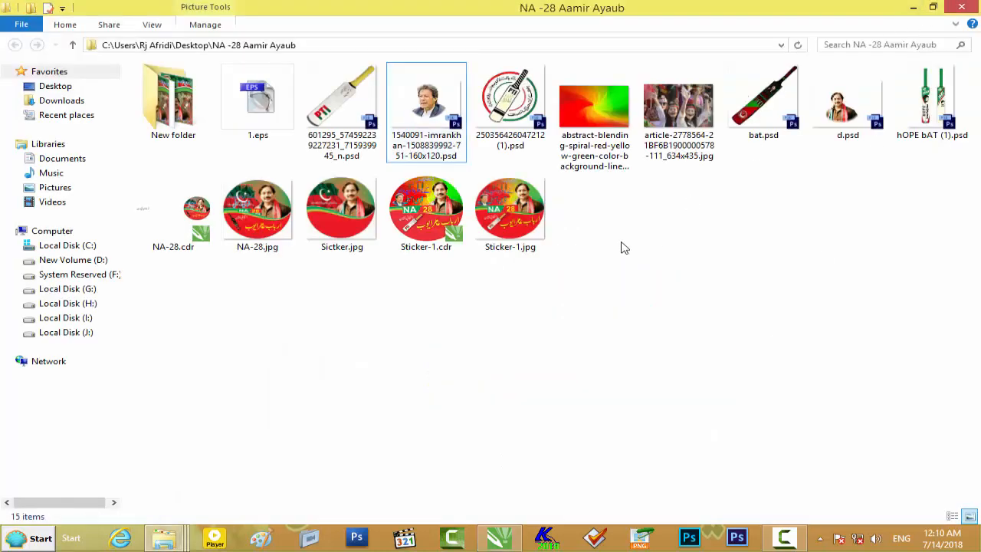
double_click(505, 228)
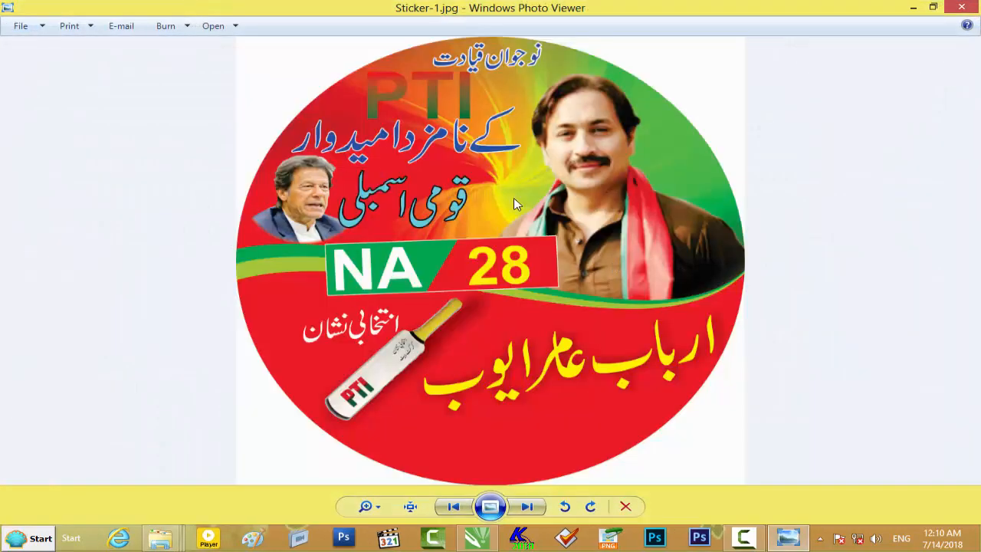
click(960, 15)
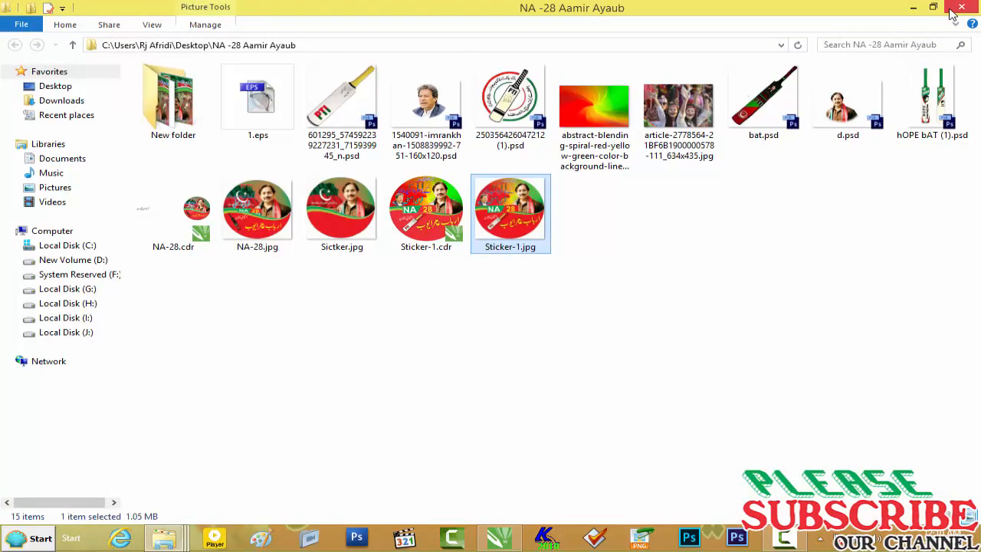
click(950, 10)
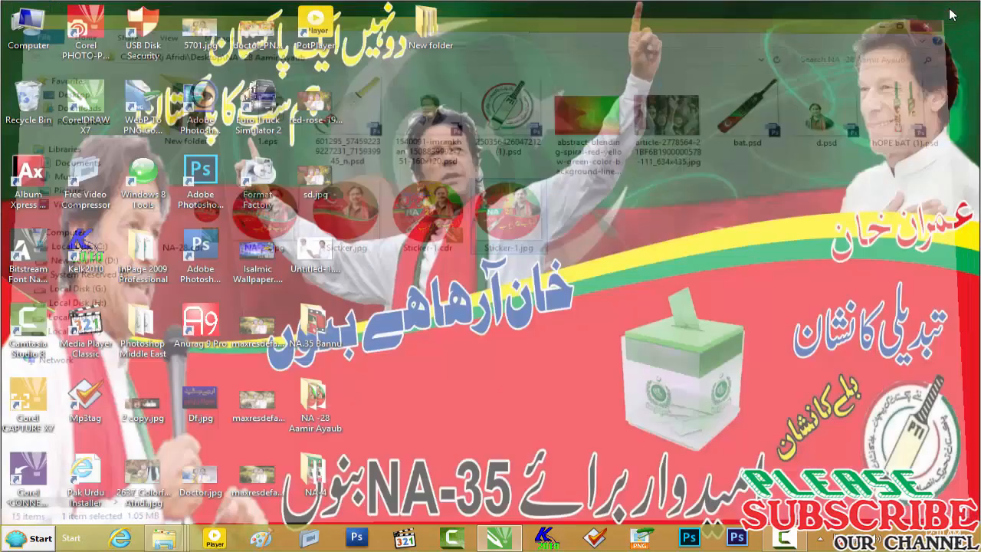